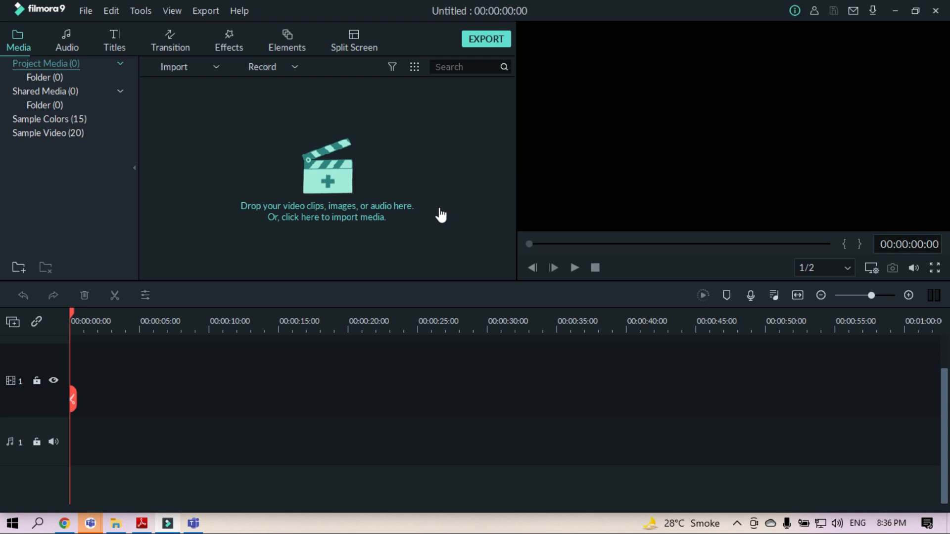
Open the media import dialog and look through the files in the Portfolio folder.
click(409, 179)
scroll(524, 296, down, 5)
scroll(532, 305, up, 5)
scroll(532, 305, down, 5)
scroll(534, 307, up, 5)
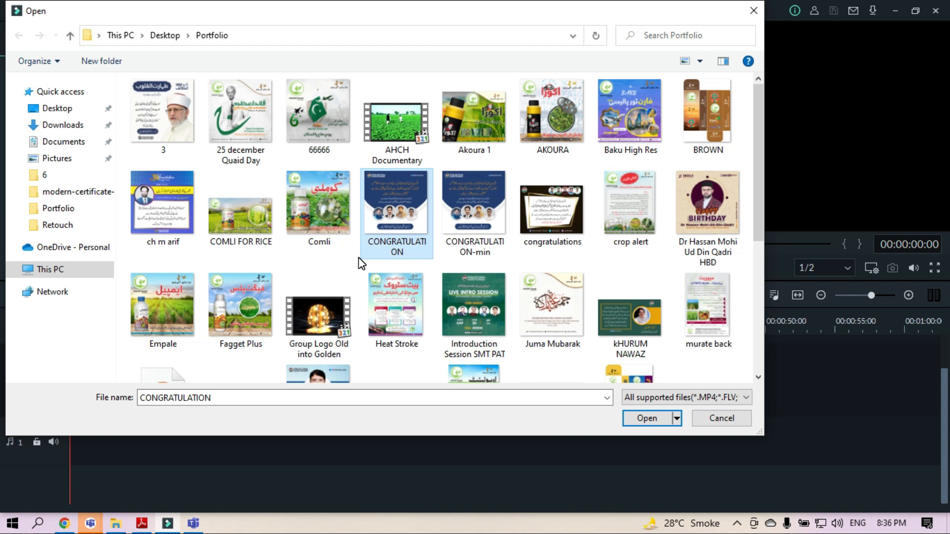
click(332, 114)
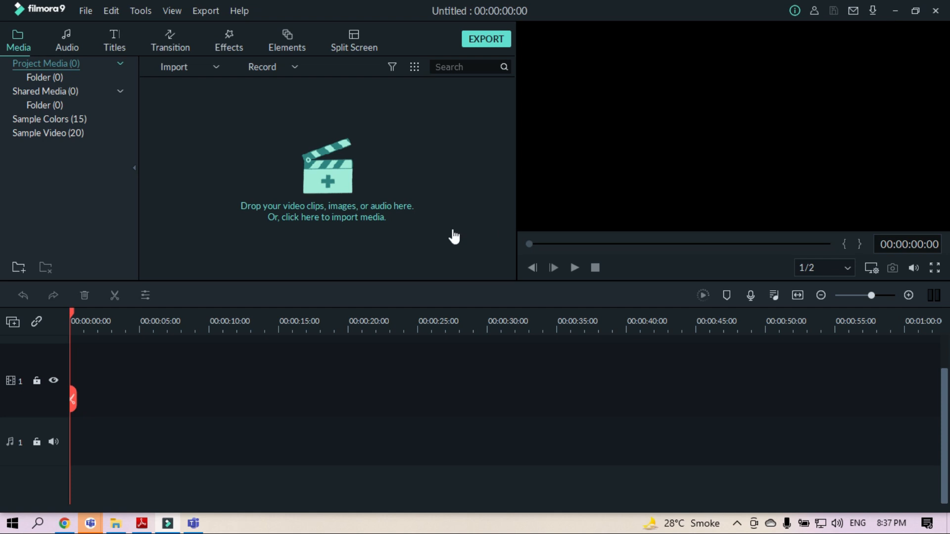
click(434, 190)
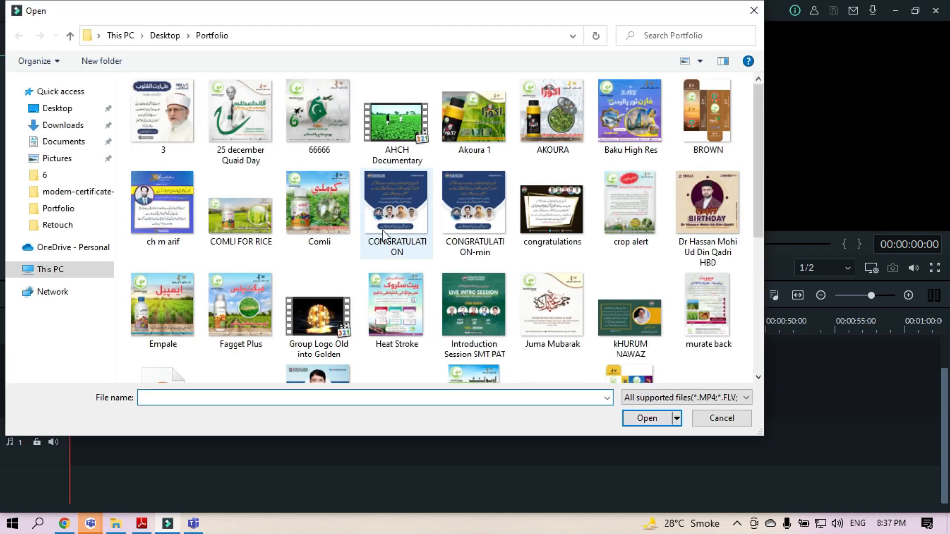
click(322, 124)
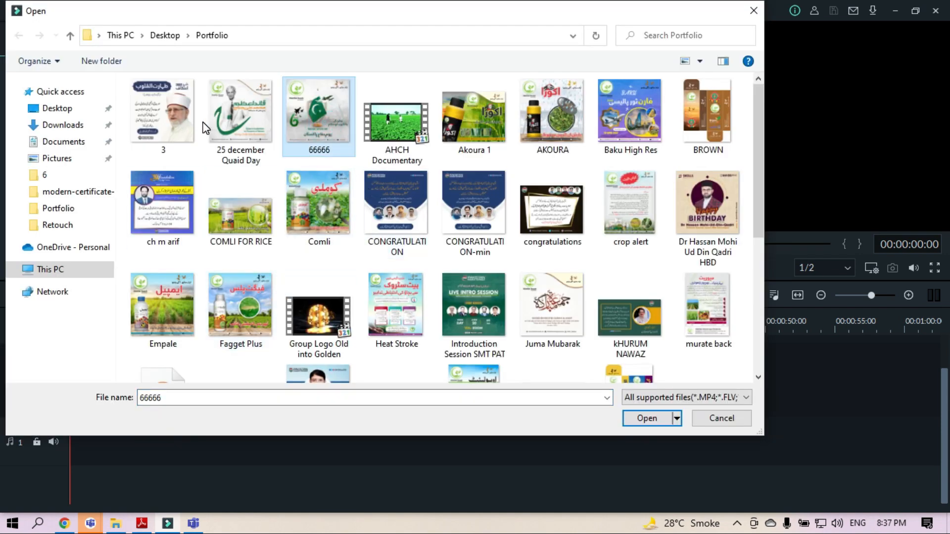
click(233, 130)
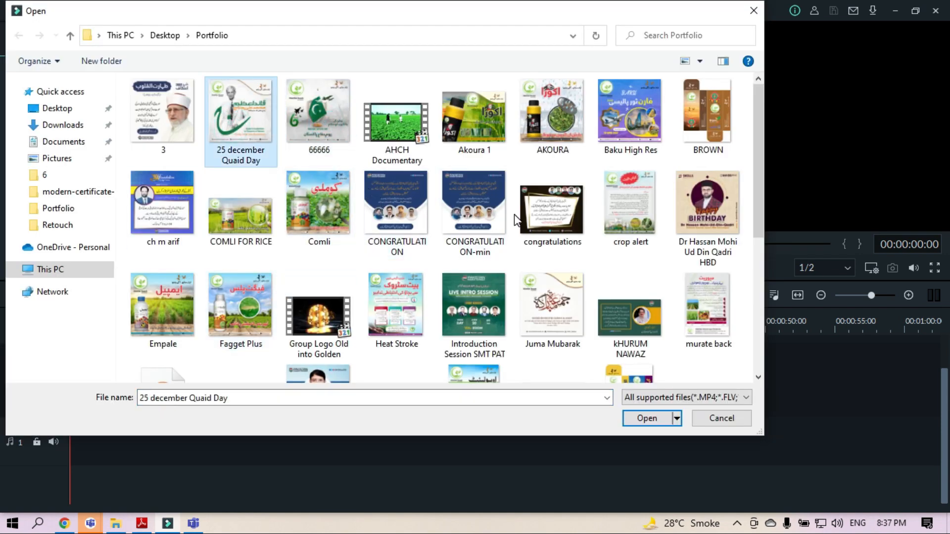
click(322, 129)
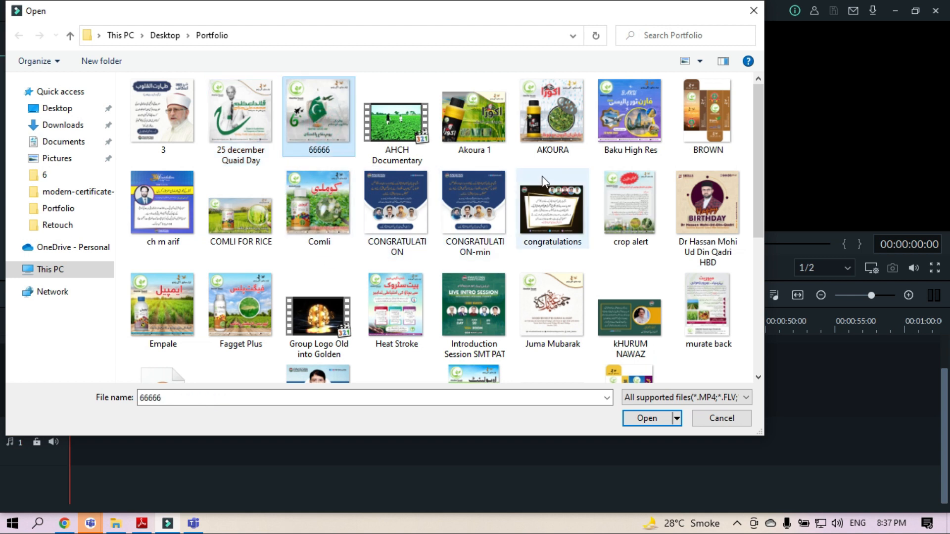
ctrl+click(507, 151)
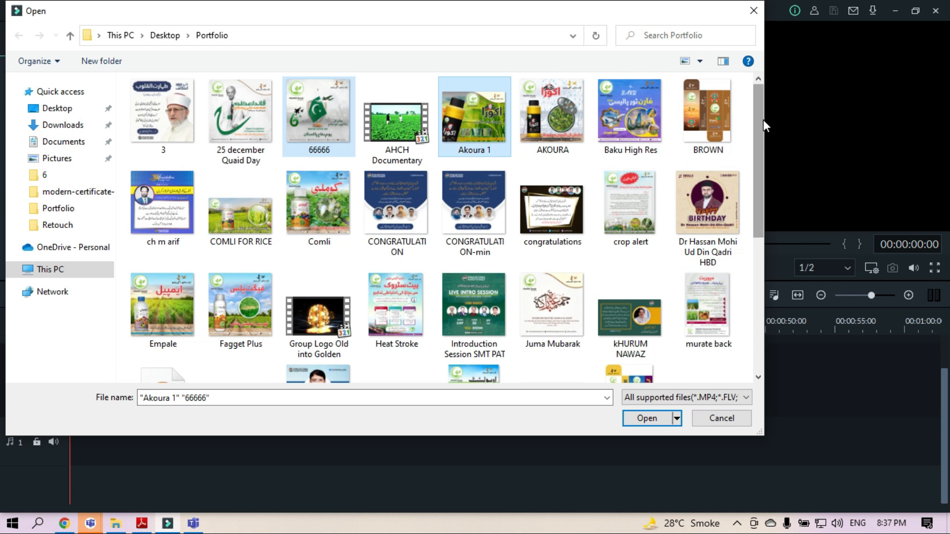
drag(762, 120, 754, 141)
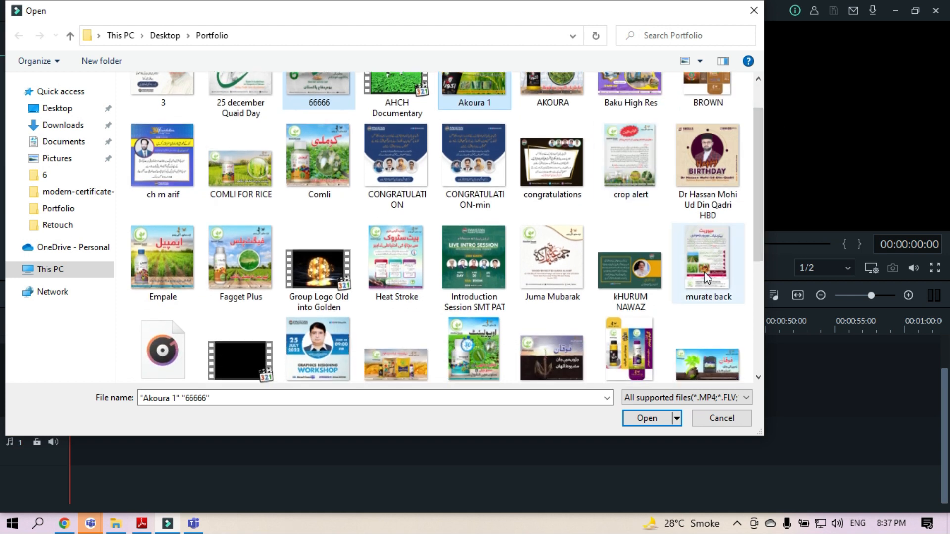
ctrl+click(180, 167)
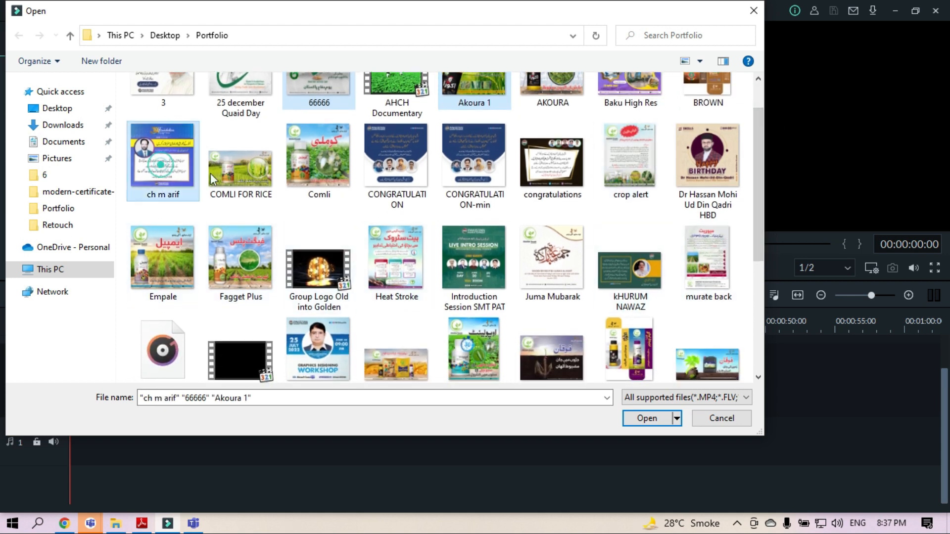
ctrl+click(337, 166)
ctrl+click(399, 168)
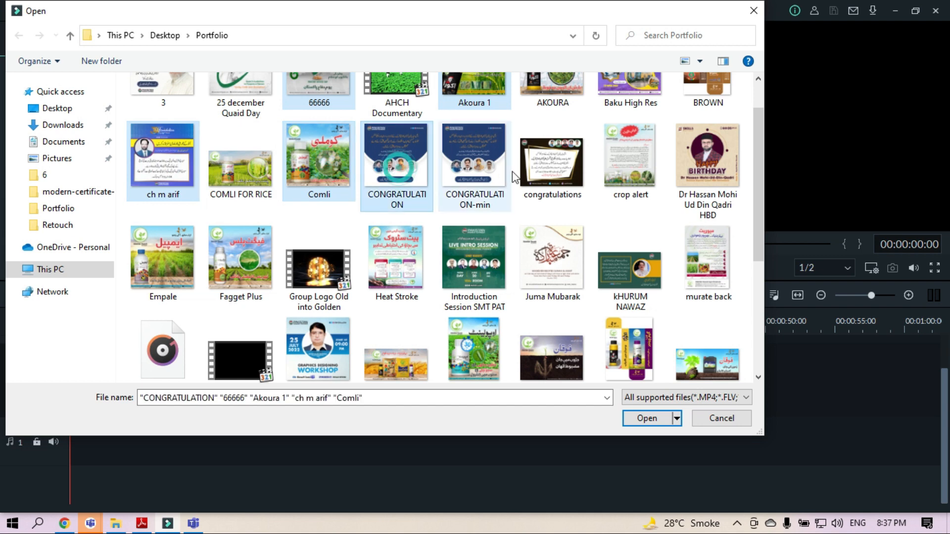
Select the images CONGRATULATION-min, 66666, Comli, congratulations and the birthday poster in the Portfolio folder.
click(454, 185)
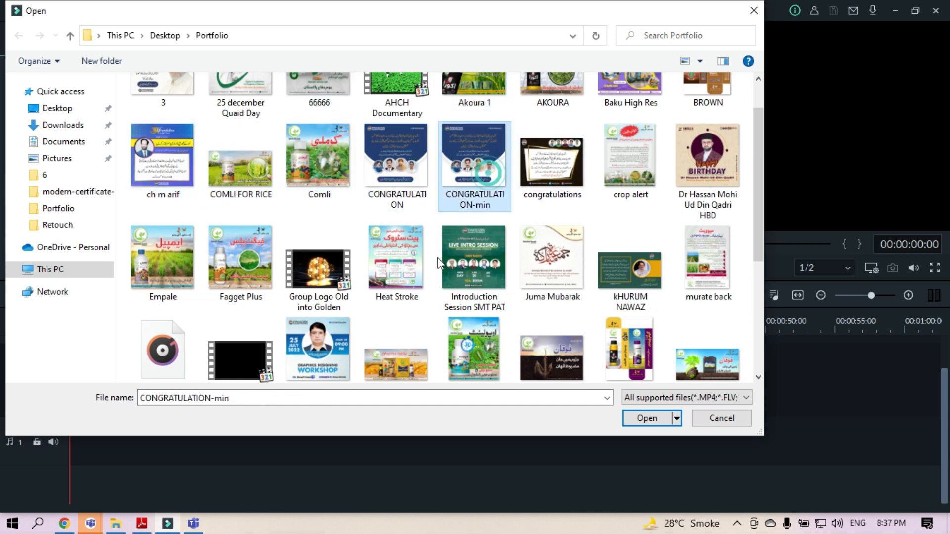
scroll(445, 239, up, 1)
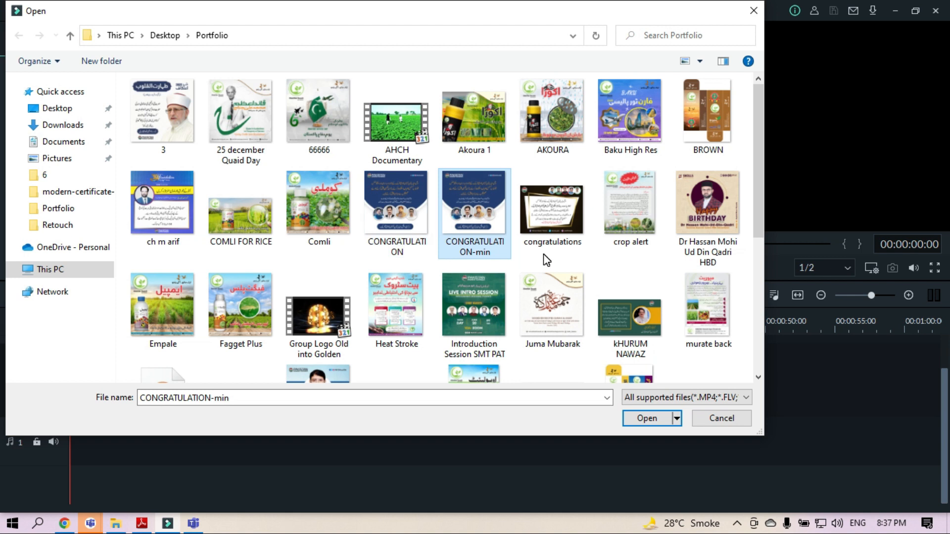
ctrl+click(344, 150)
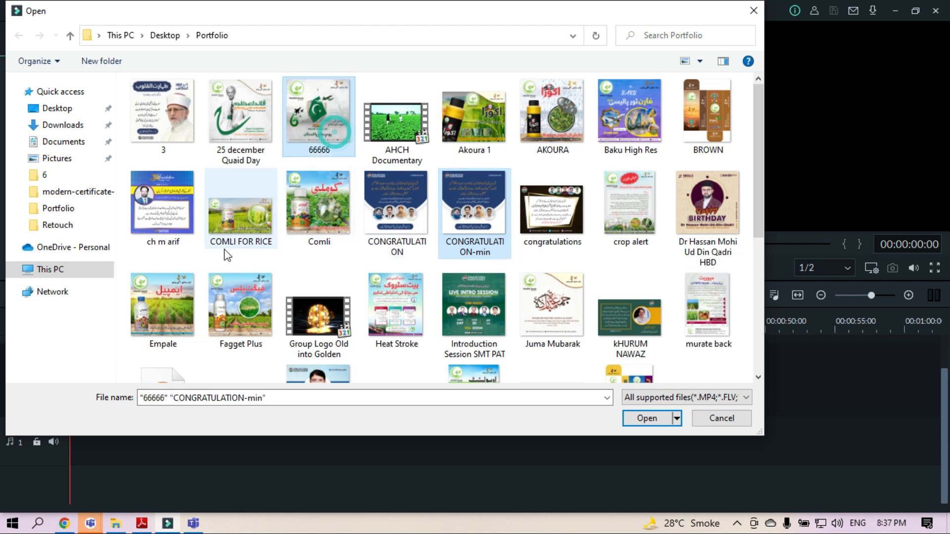
ctrl+click(339, 241)
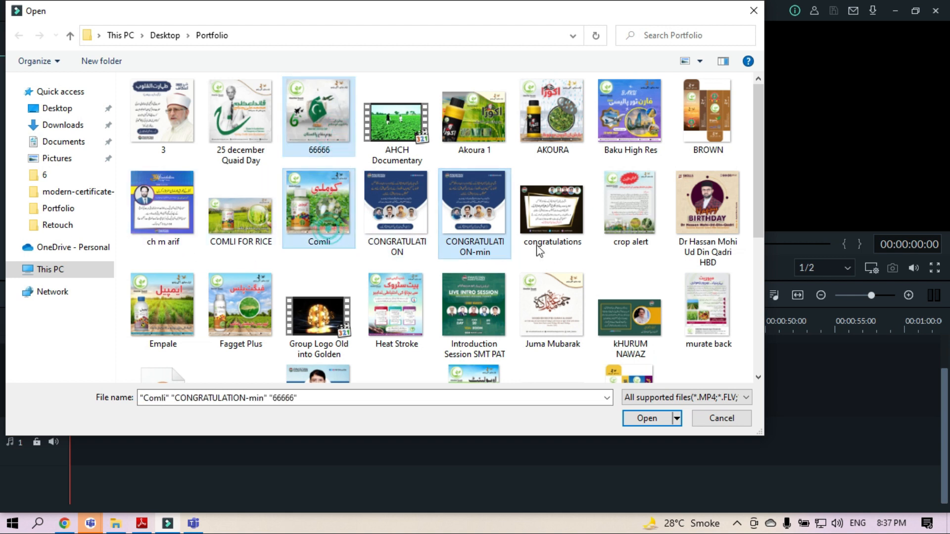
ctrl+click(568, 220)
scroll(758, 156, down, 2)
ctrl+click(711, 144)
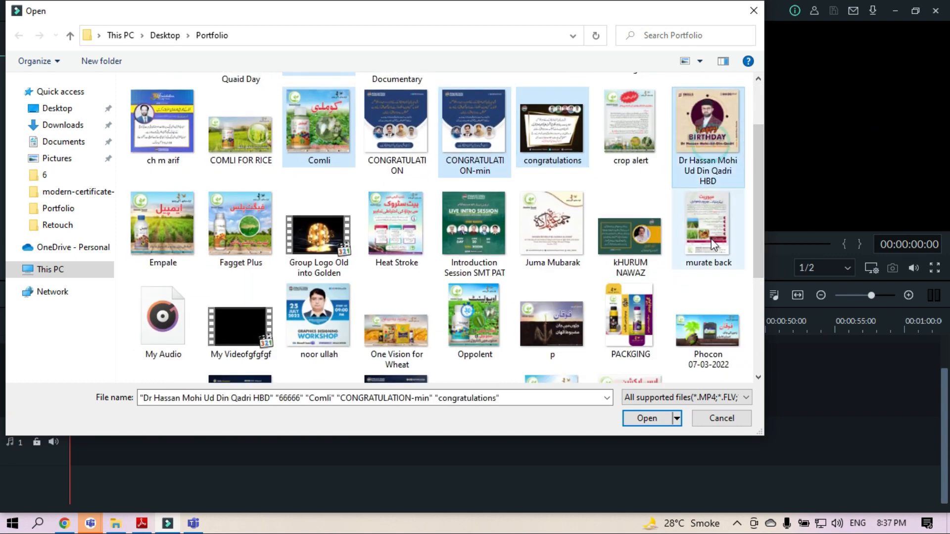
Add the green portrait banner, Juma Mubarak, Introduction Session SMT PAT, Empale and the Graphics Designing Workshop poster to the selection.
ctrl+click(616, 240)
ctrl+click(541, 242)
ctrl+click(463, 248)
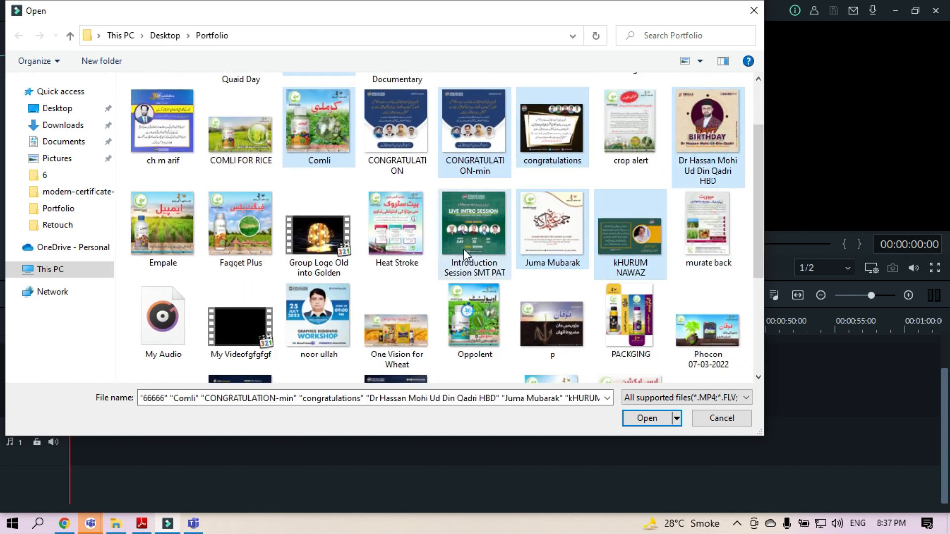
ctrl+click(171, 232)
ctrl+click(318, 321)
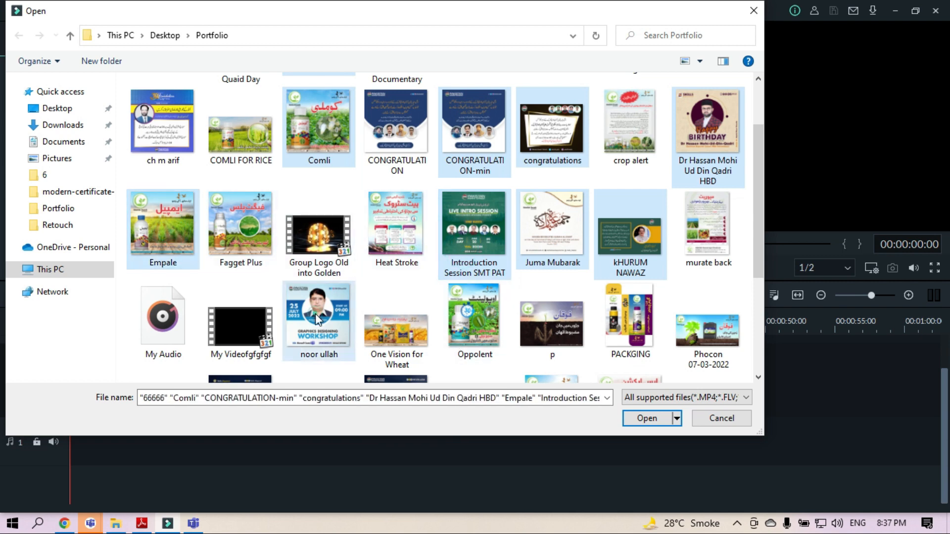
Add the PACKGING, Riddle for rice and Orientation & Inauguration Ceremony images to the selection.
drag(756, 166, 748, 223)
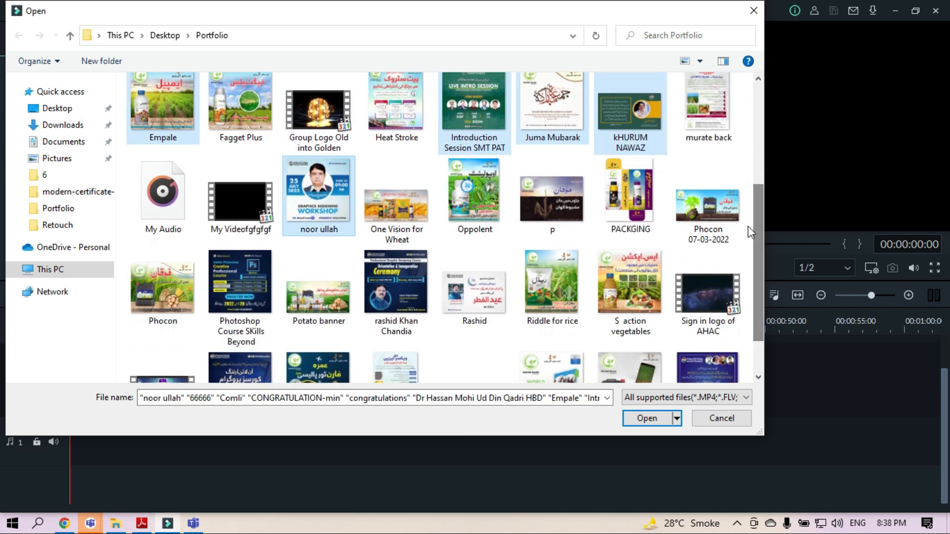
ctrl+click(626, 214)
drag(755, 218, 758, 253)
ctrl+click(544, 234)
ctrl+click(396, 228)
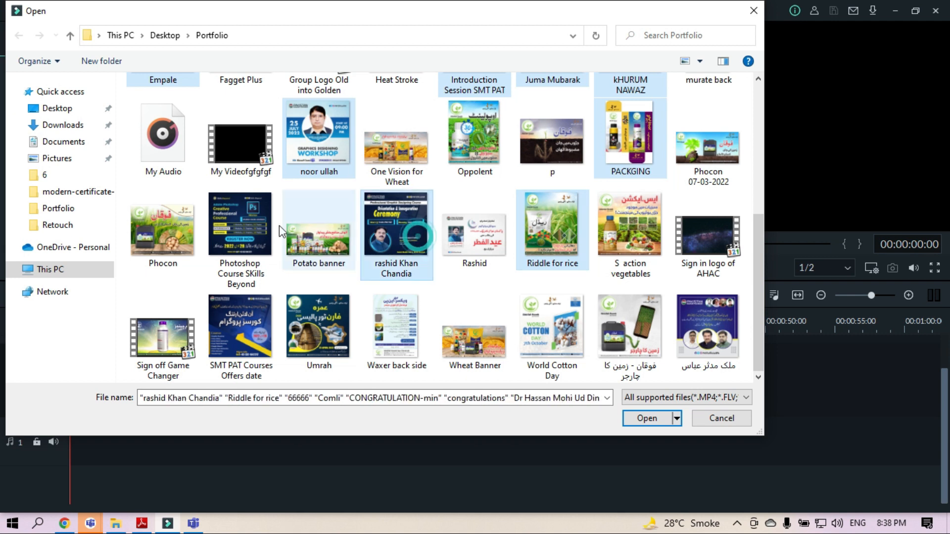
Add Photoshop Course SKills Beyond, SMT PAT Courses Offers date, Umrah and the last two Urdu-named images, and import the whole selection.
ctrl+click(240, 228)
ctrl+click(258, 336)
ctrl+click(319, 332)
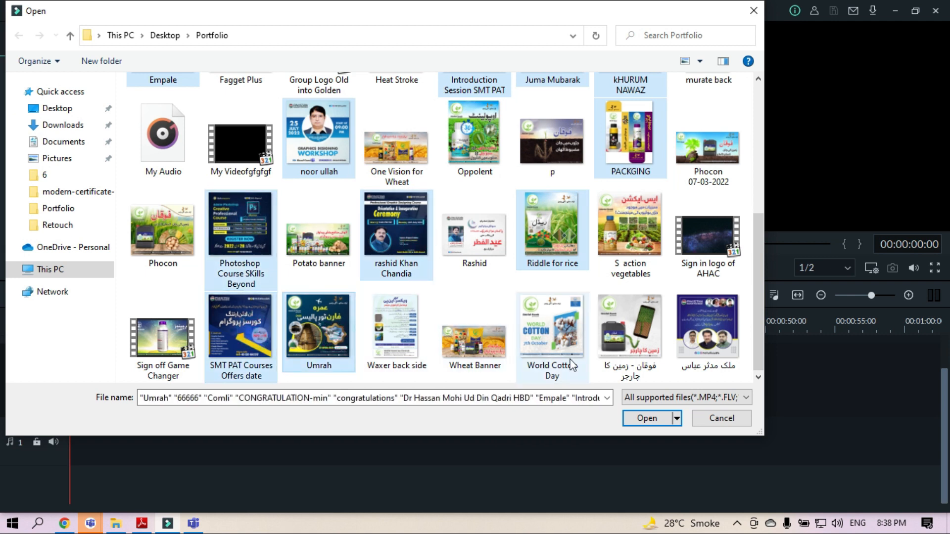
ctrl+click(687, 350)
ctrl+click(630, 331)
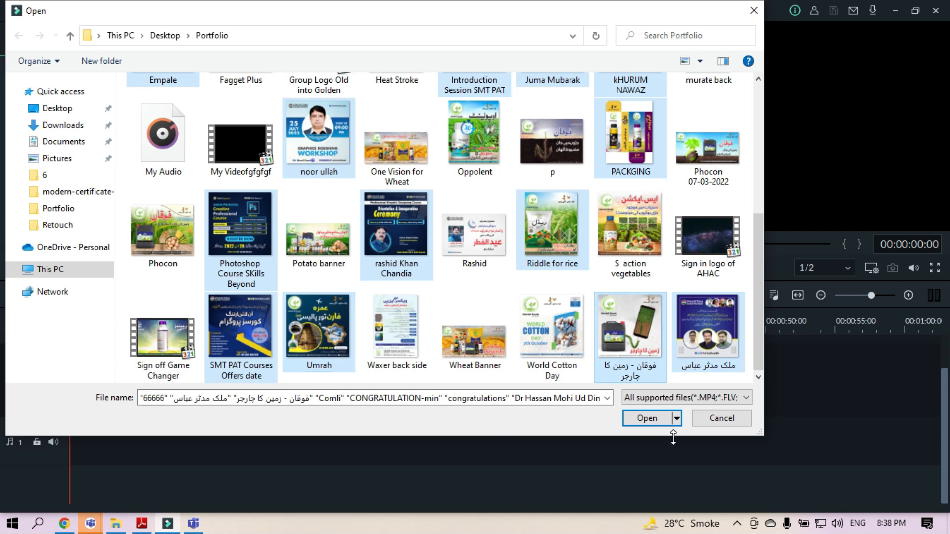
click(645, 419)
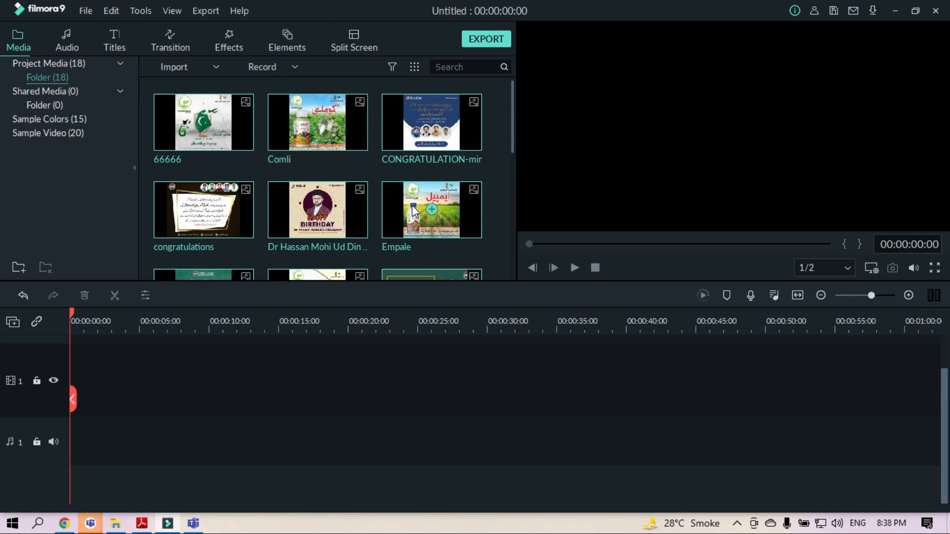
scroll(411, 204, down, 5)
scroll(412, 209, up, 5)
scroll(412, 209, down, 5)
scroll(412, 209, up, 5)
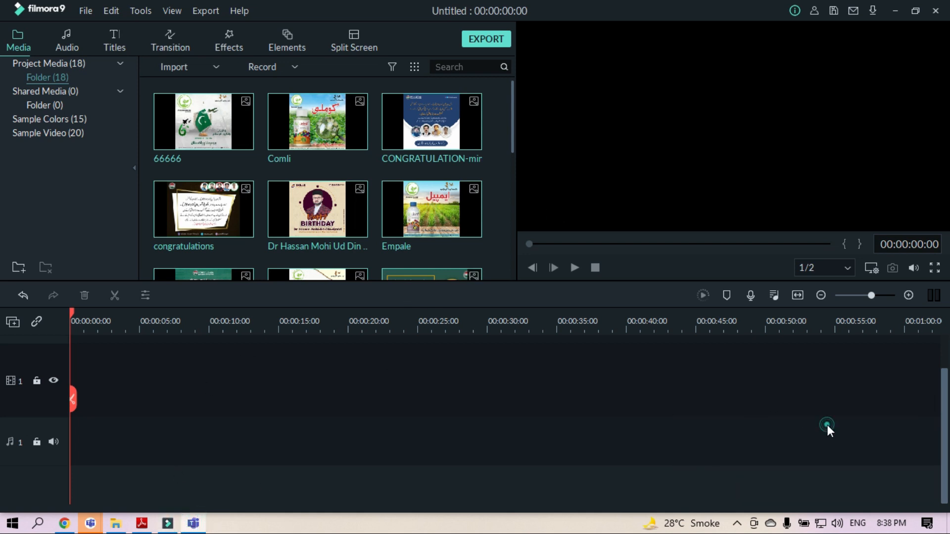
click(827, 441)
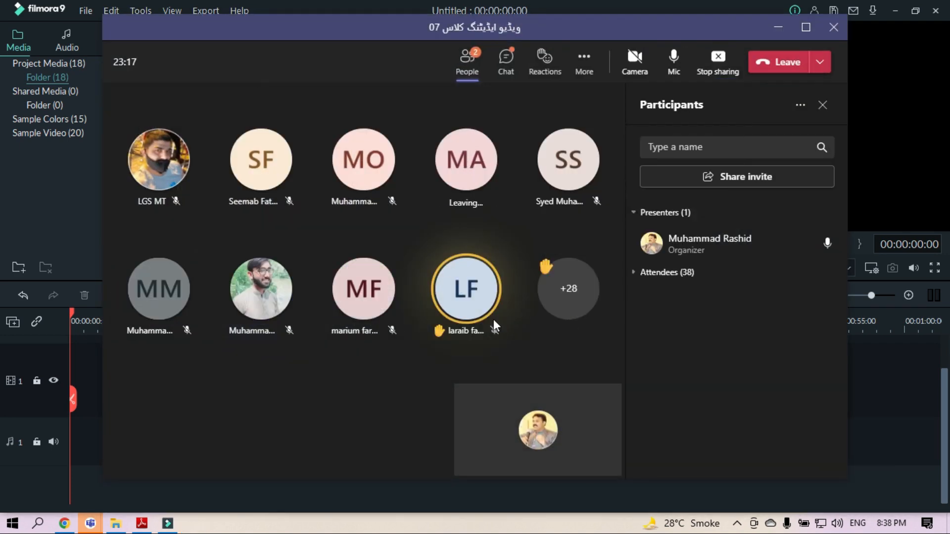
click(776, 39)
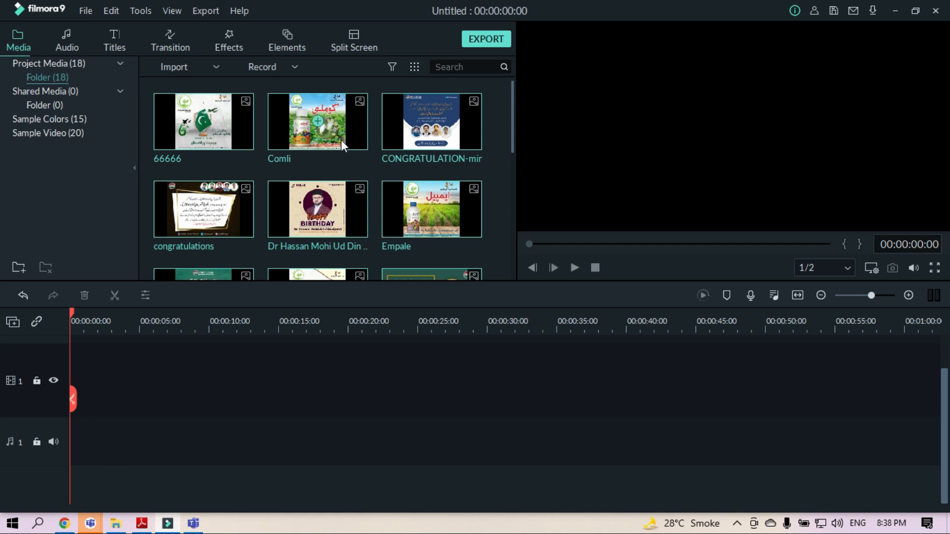
Place all the imported images in sequence from the start of video track 1 and play back the beginning.
click(355, 142)
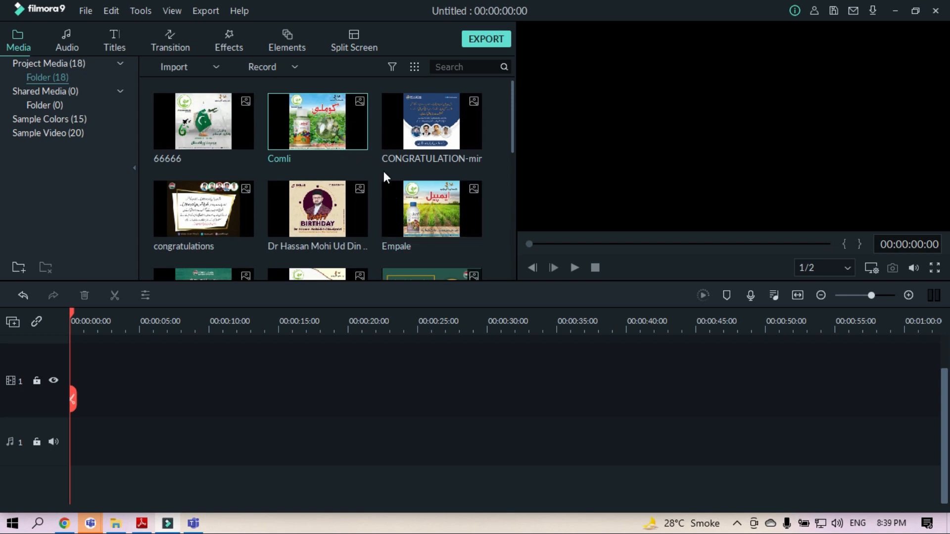
key(ctrl+a)
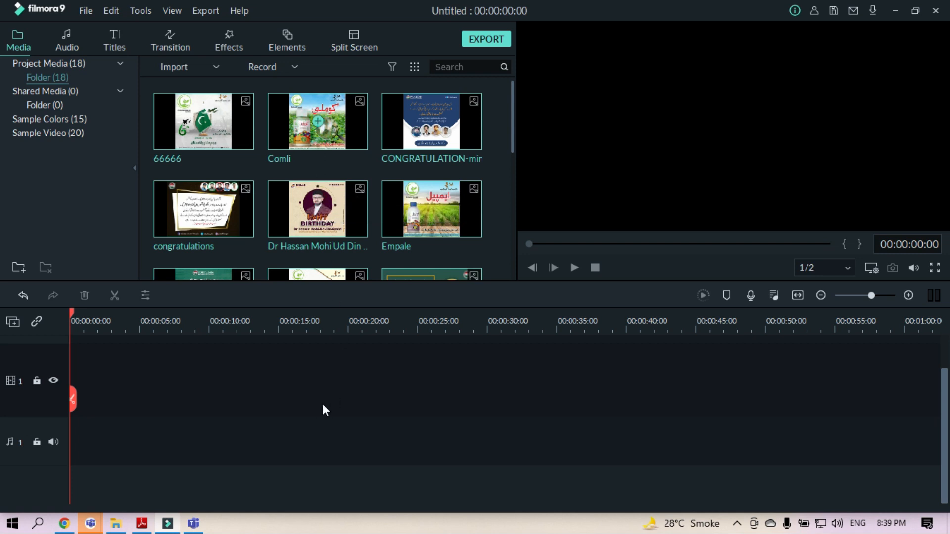
drag(318, 140, 80, 437)
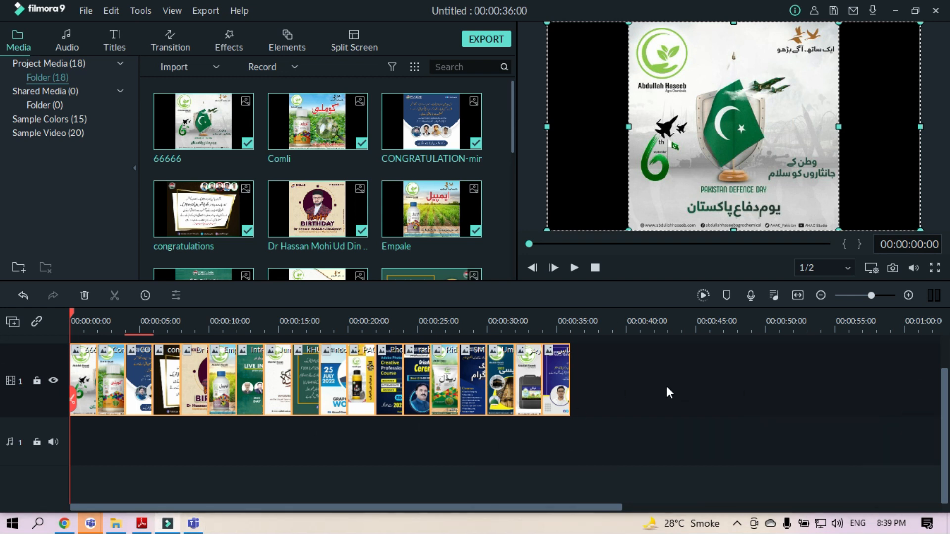
click(797, 295)
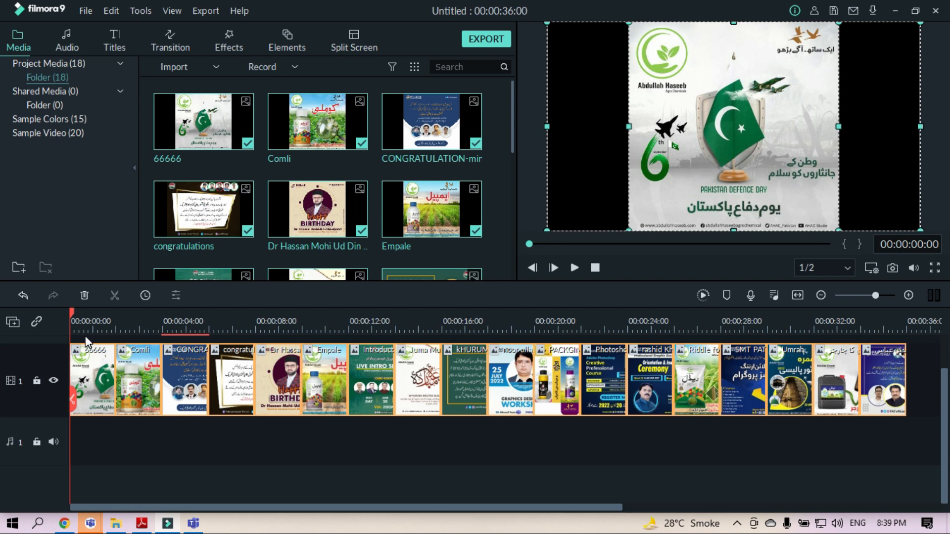
key(space)
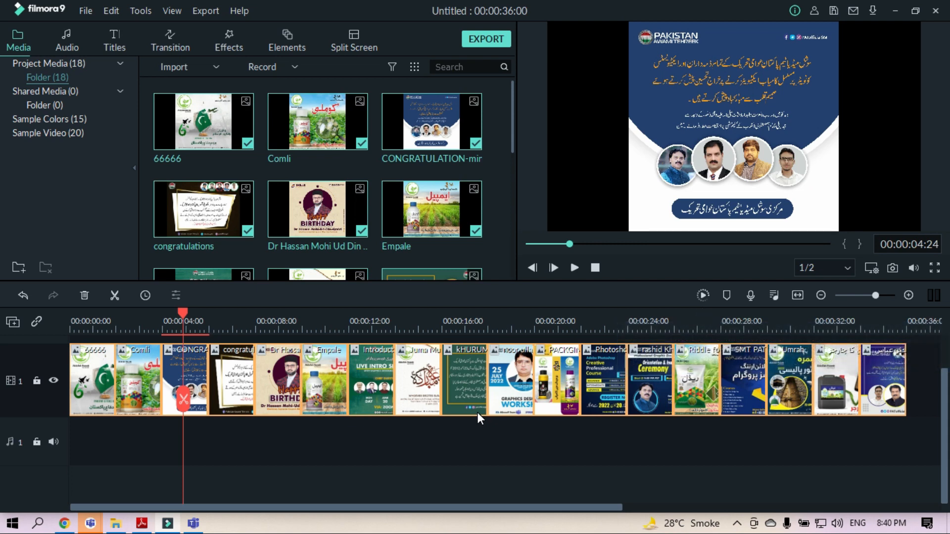
Browse the included audio library, download the track Lord Taylor - Until there's more, and preview it briefly.
click(70, 43)
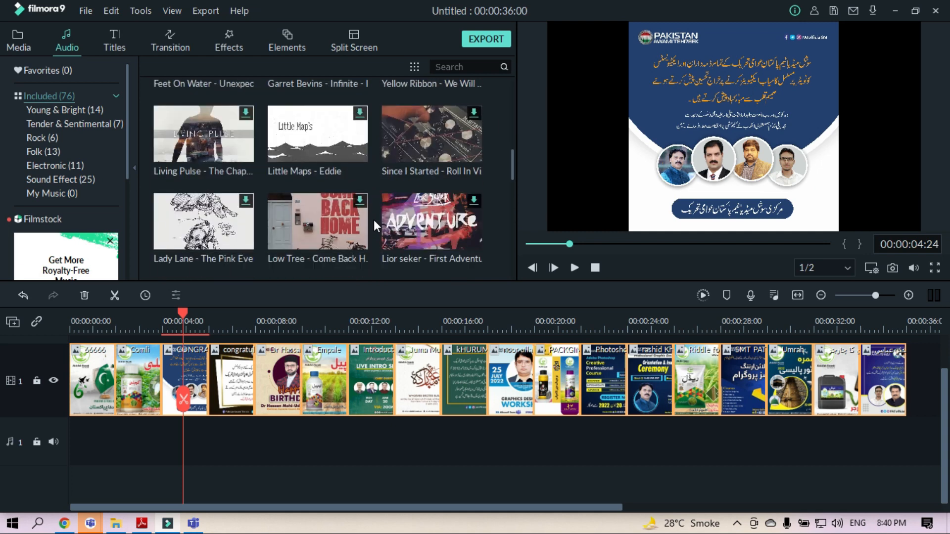
scroll(373, 220, down, 5)
scroll(373, 220, down, 5)
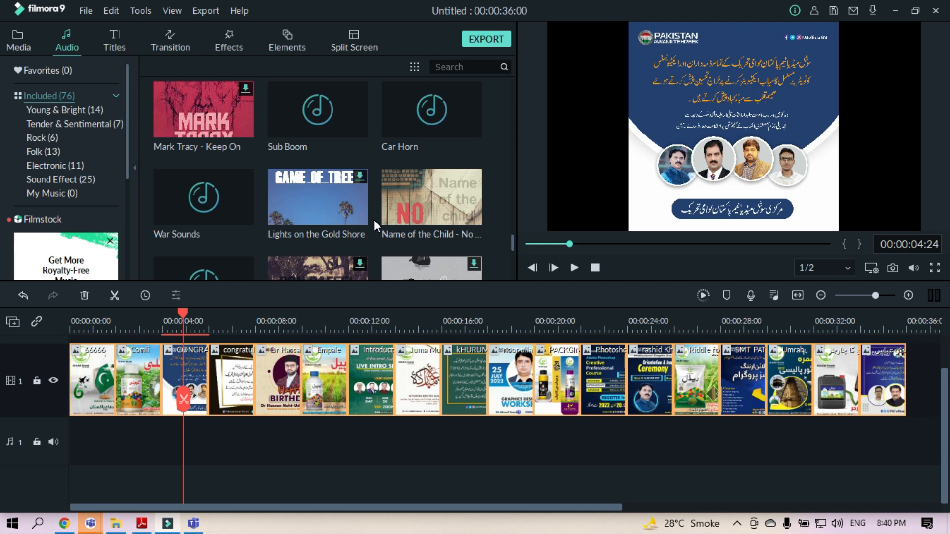
scroll(371, 228, down, 5)
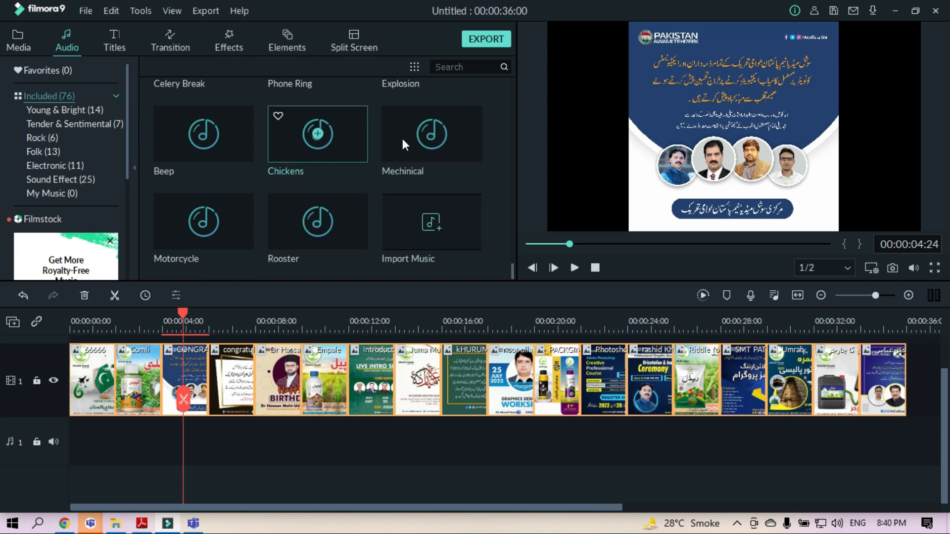
scroll(410, 246, up, 3)
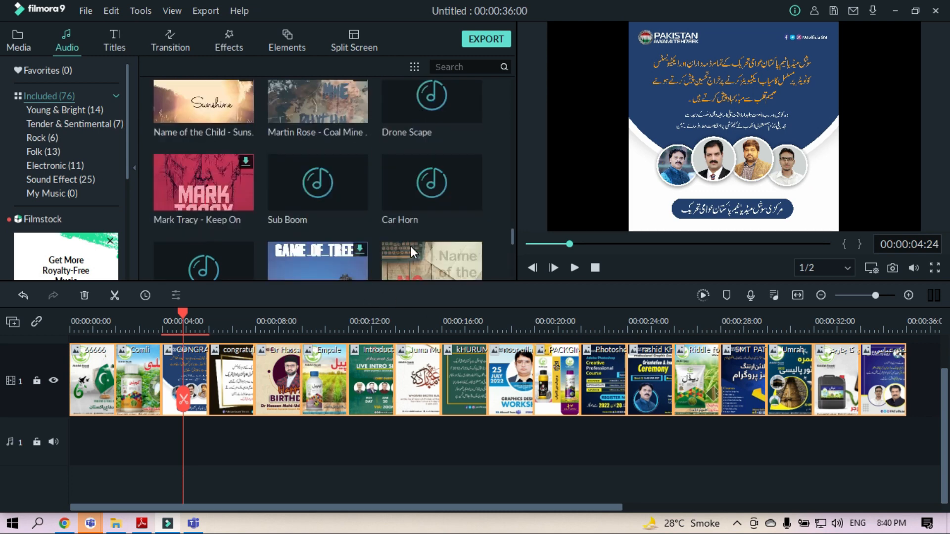
scroll(332, 235, up, 3)
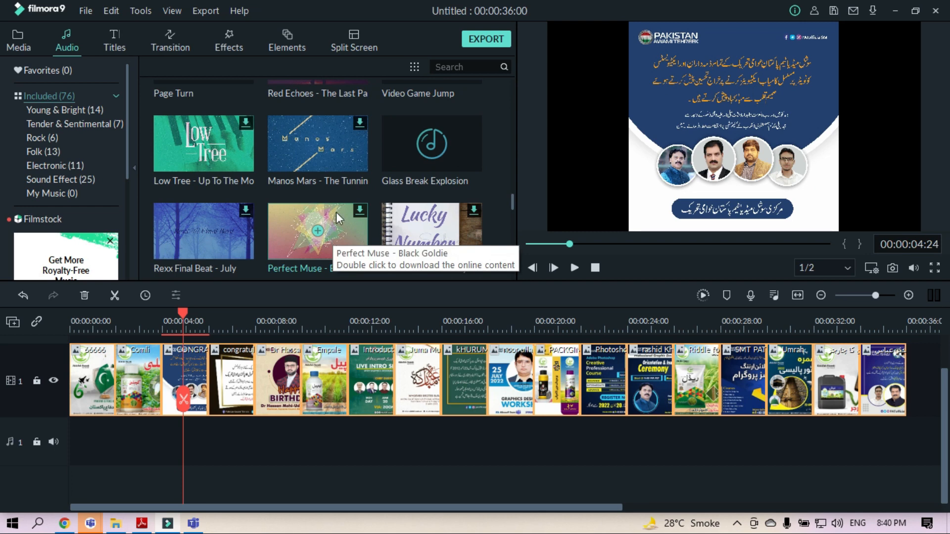
scroll(395, 173, up, 3)
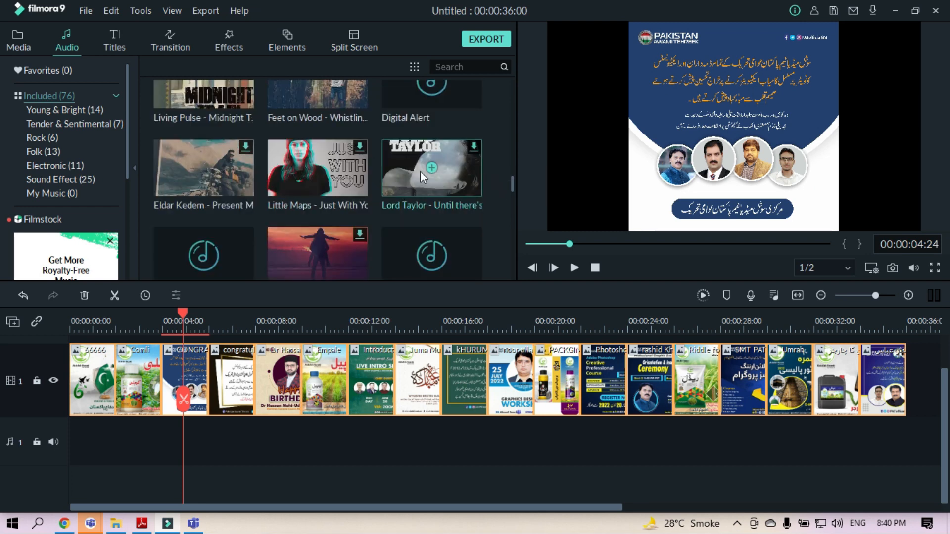
click(414, 174)
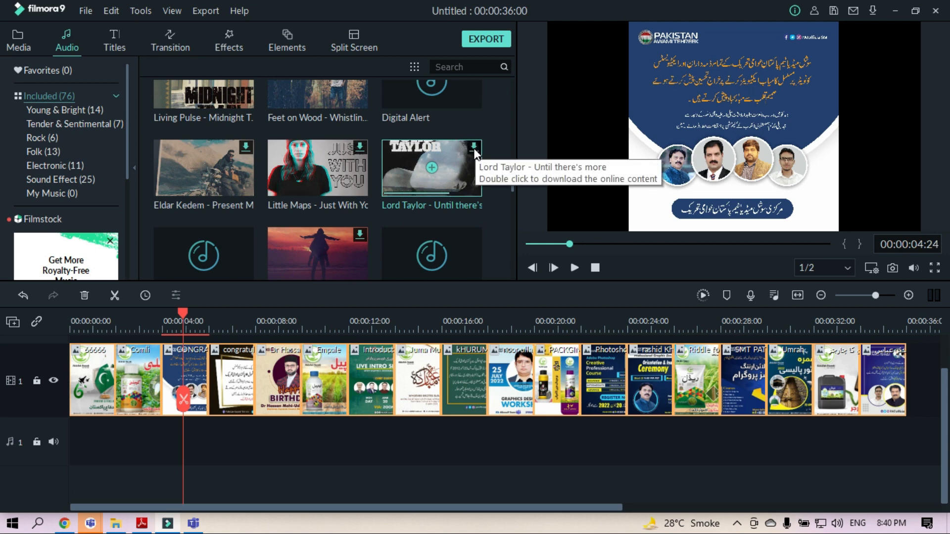
click(444, 170)
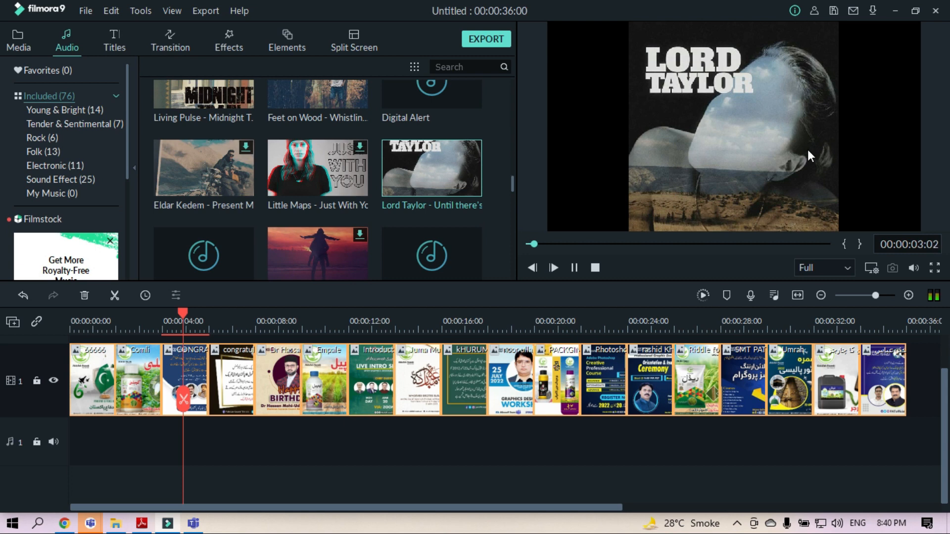
click(573, 266)
Place Lord Taylor - Until there's more at the start of audio track 1, trim it to the last image's end, and rewind.
drag(453, 158, 79, 429)
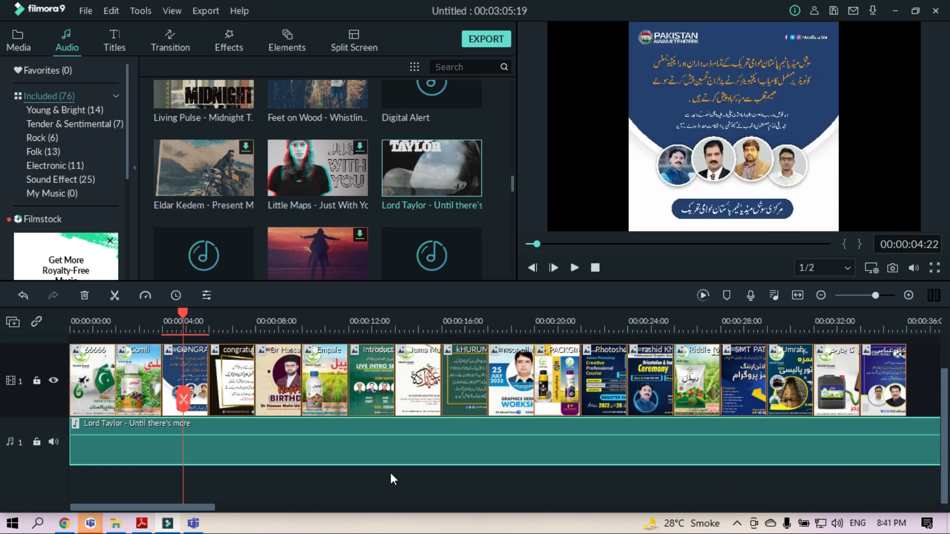
click(799, 295)
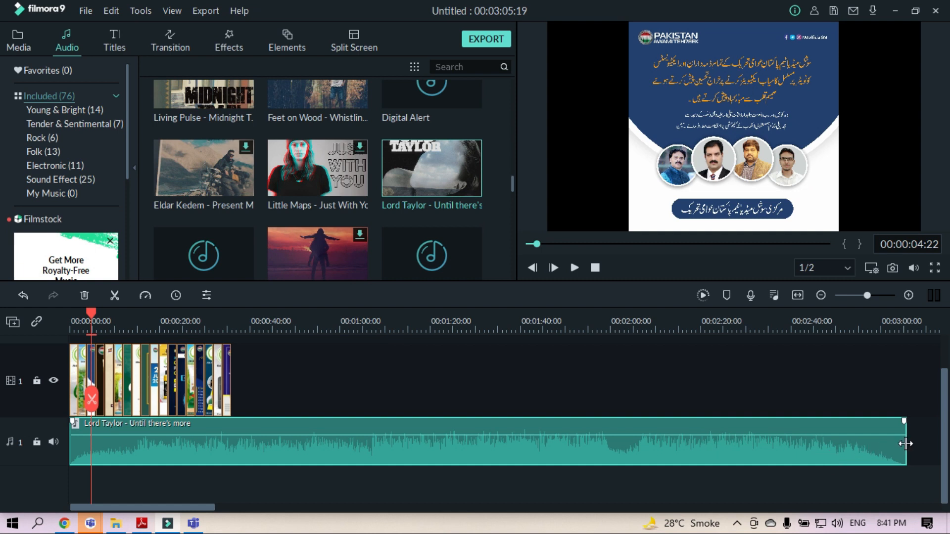
drag(905, 443, 227, 451)
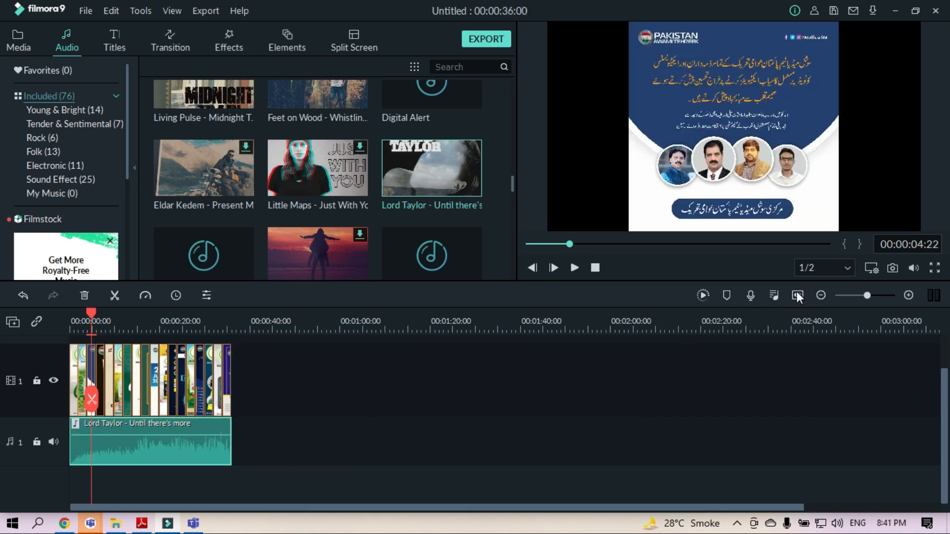
click(797, 294)
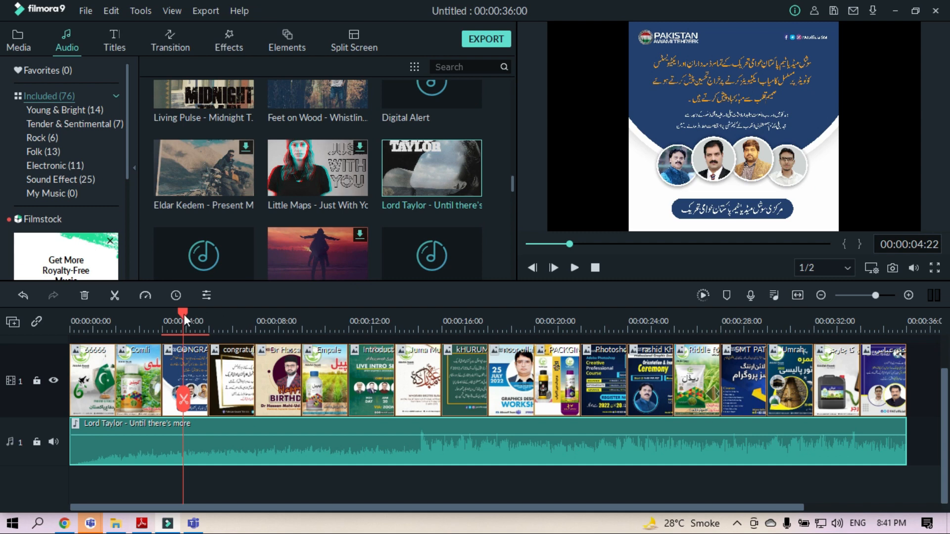
drag(179, 319, 79, 322)
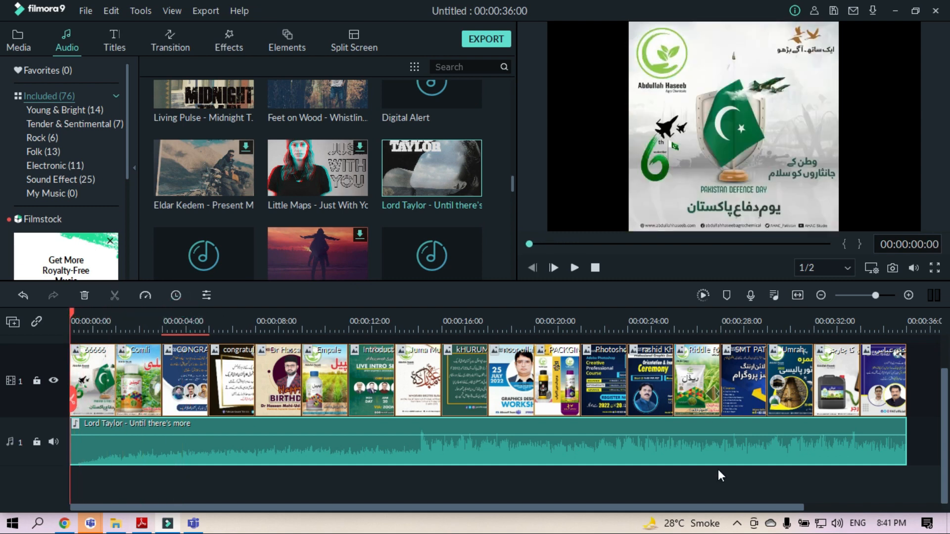
Switch to the Class 07 PDF, view its Background Music page, and return to Filmora.
click(893, 11)
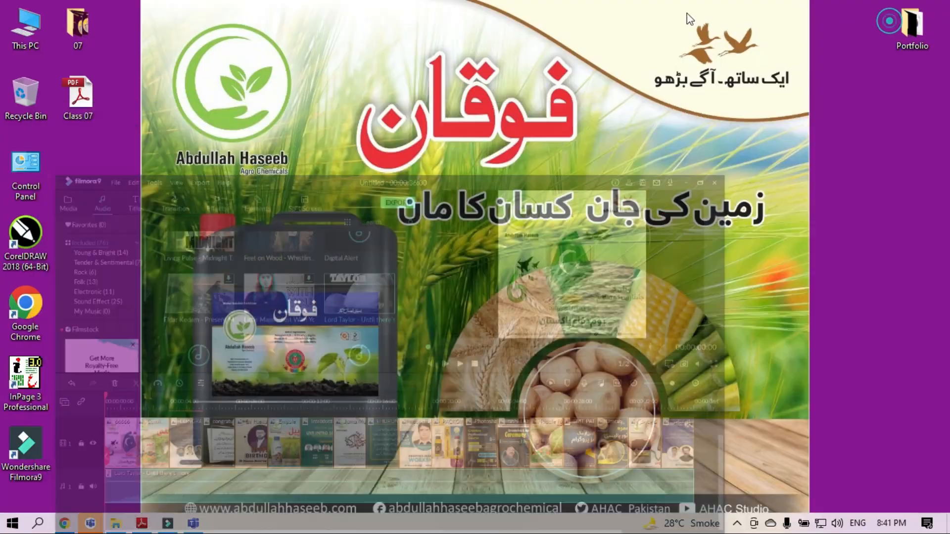
double_click(97, 89)
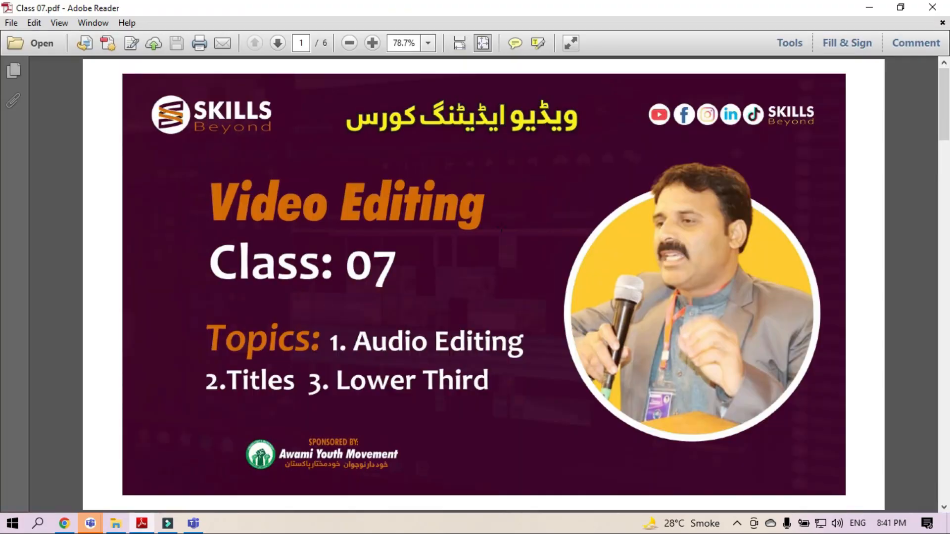
scroll(501, 227, down, 1)
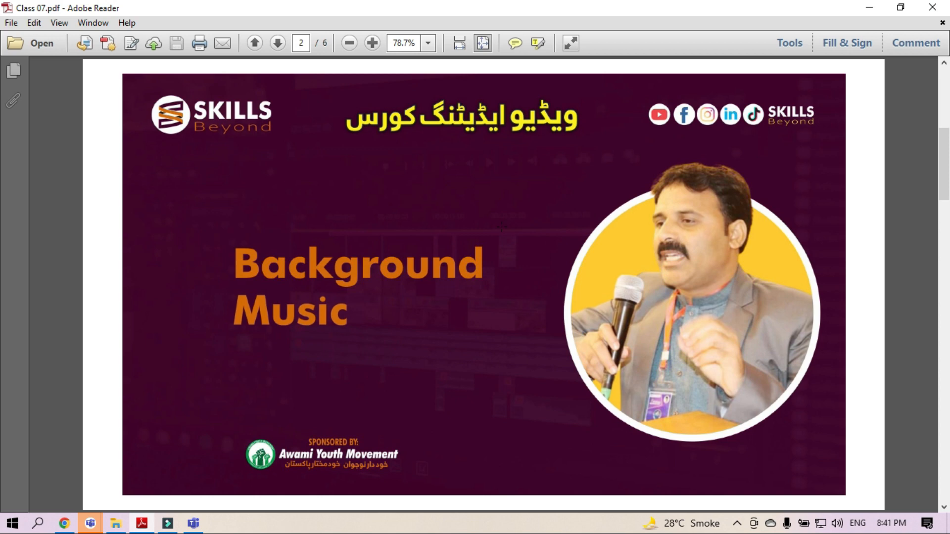
click(869, 7)
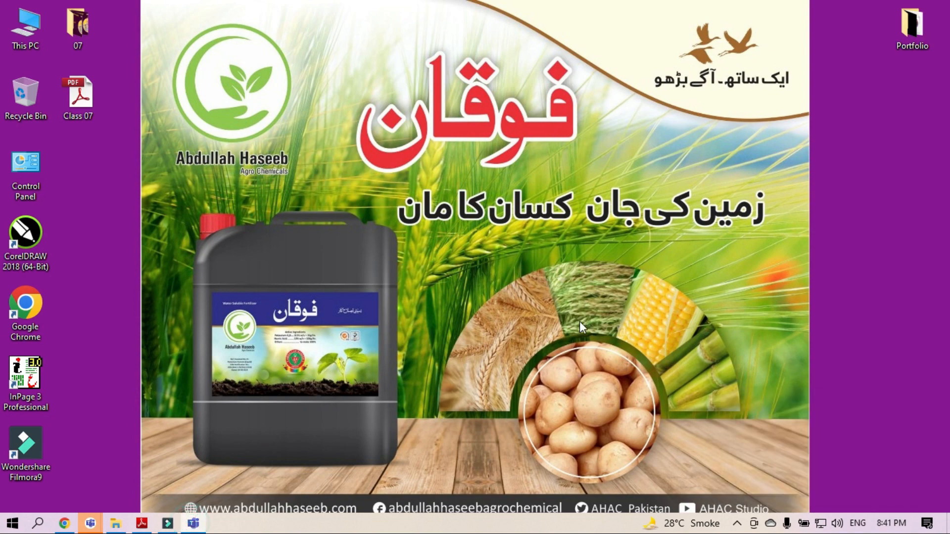
click(167, 523)
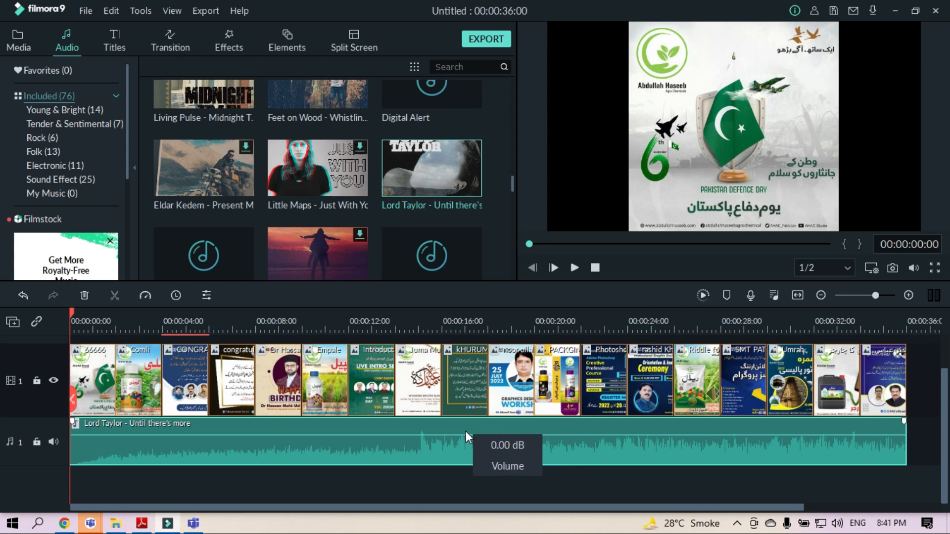
Try small volume changes of 0.43 dB and -0.54 dB on the music clip and play back the opening.
mouse_move(464, 431)
mouse_down()
mouse_move(461, 447)
mouse_move(459, 435)
mouse_up()
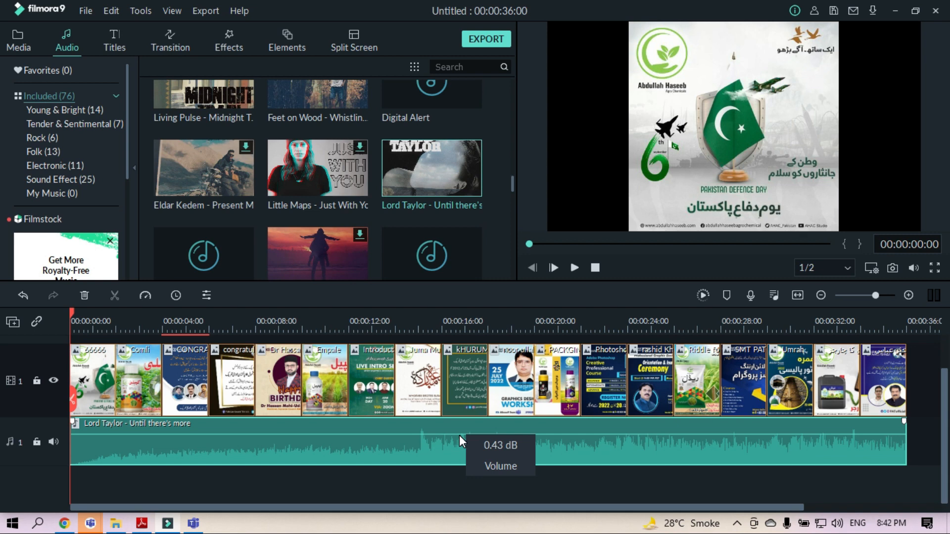
drag(459, 435, 459, 435)
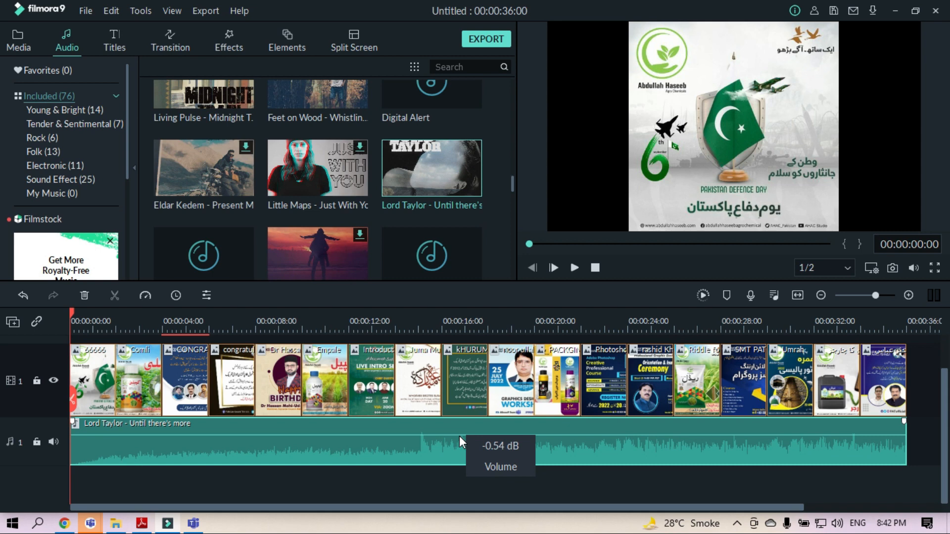
drag(447, 436, 445, 435)
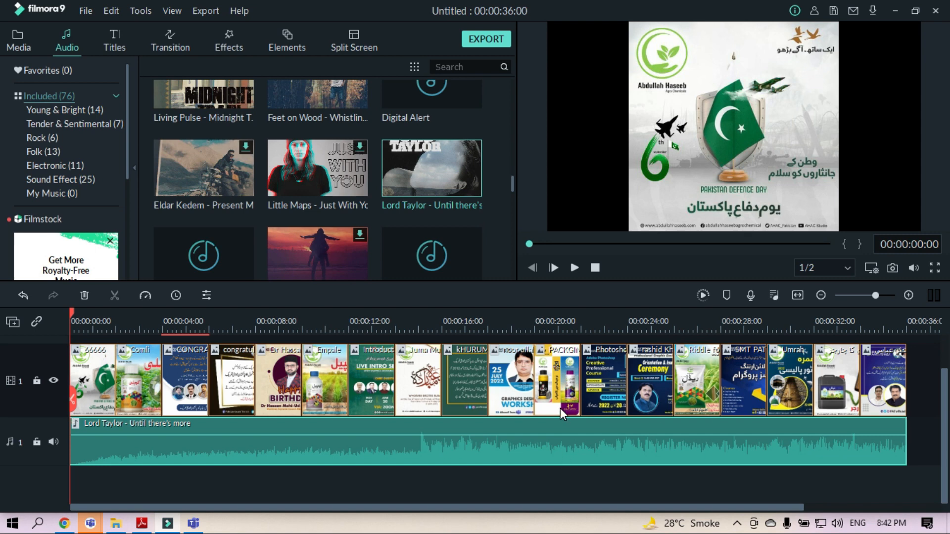
key(space)
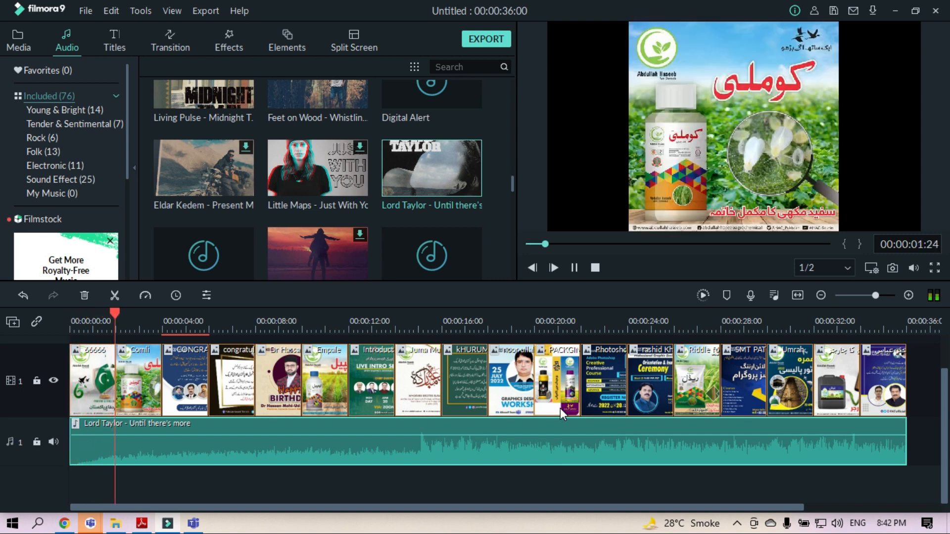
key(space)
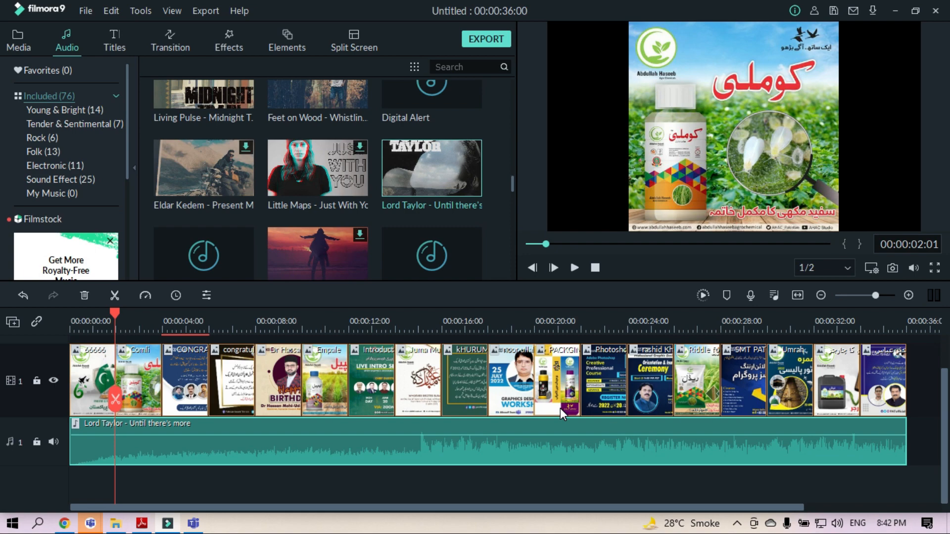
Switch to the Class 07 PDF, view its Audio Editing page, and return to Filmora.
click(141, 523)
scroll(538, 374, down, 3)
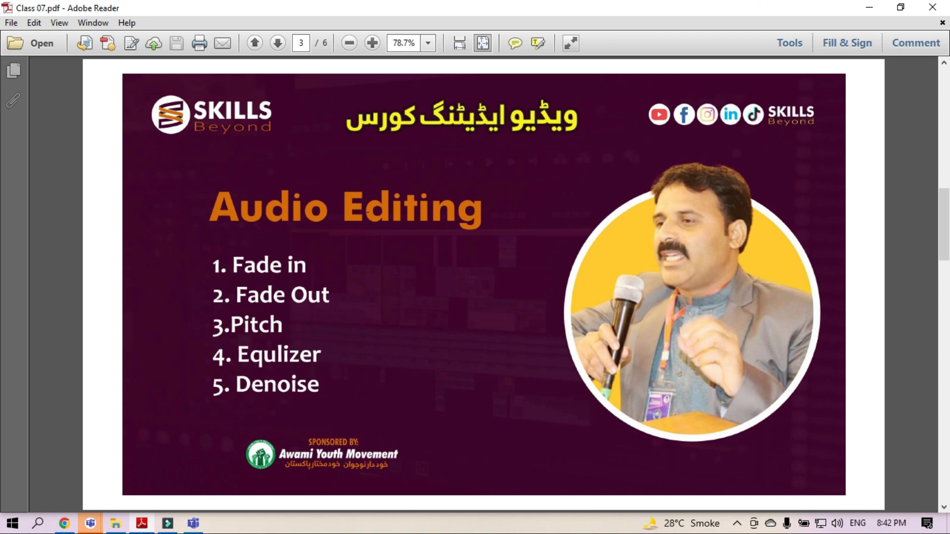
click(863, 8)
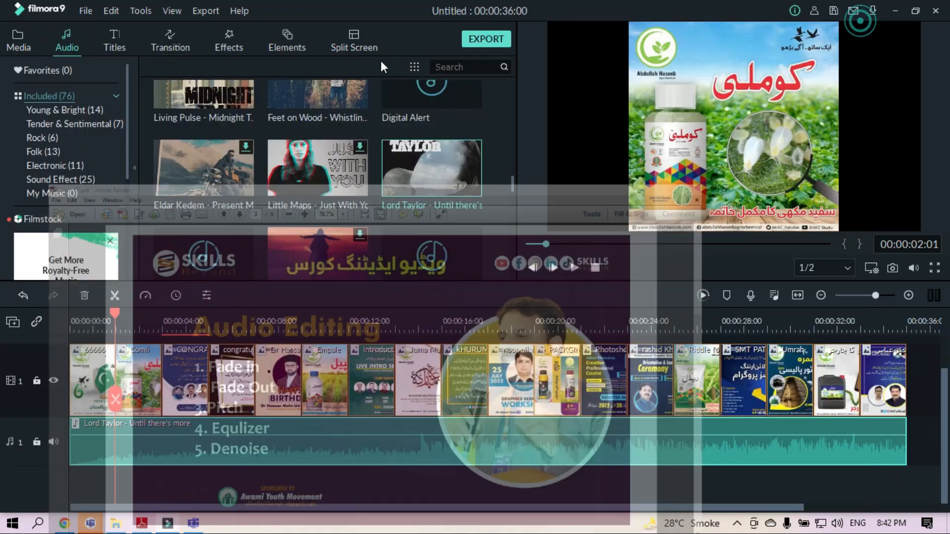
Open the music clip's audio settings for a look and close them without changing anything.
double_click(307, 449)
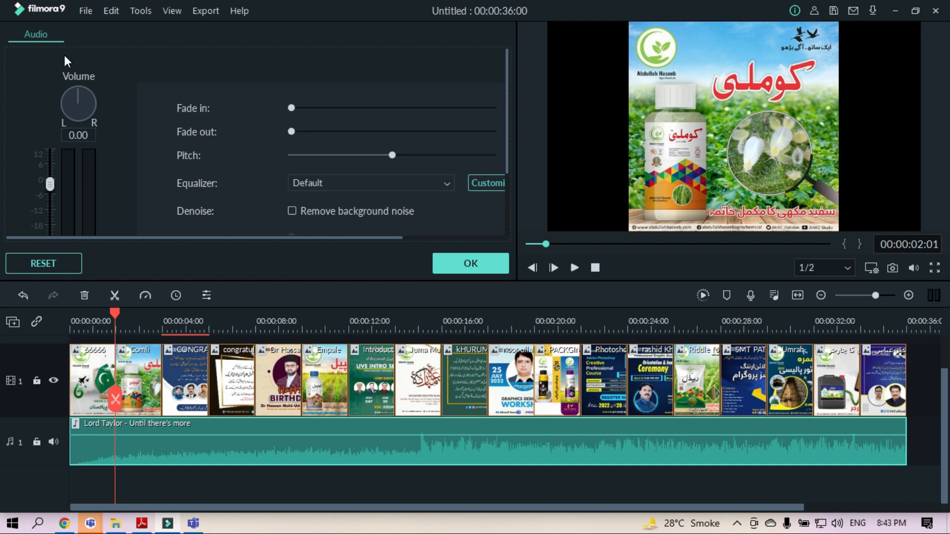
click(462, 269)
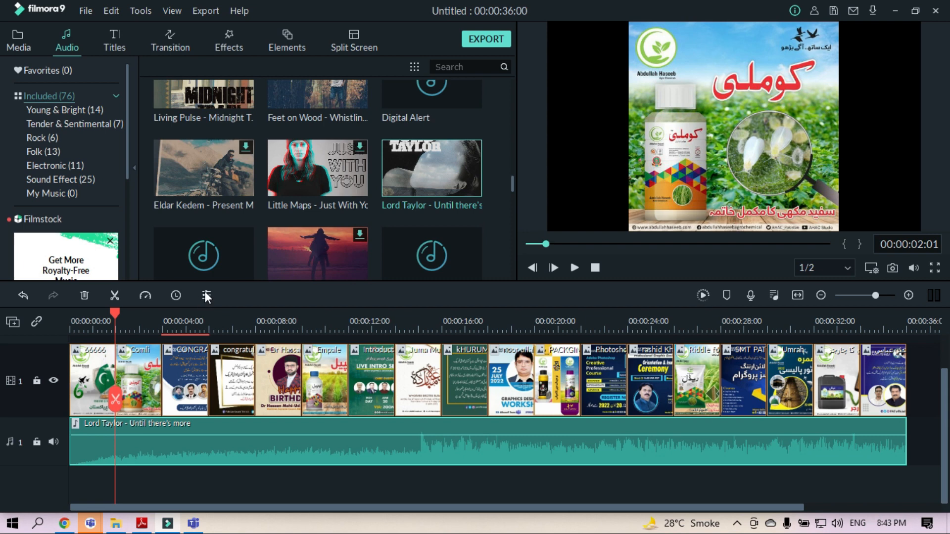
Lower the music clip's volume to -15 dB, raise it to 1.39 dB, and fine-tune the level slightly.
click(322, 441)
mouse_move(399, 435)
mouse_down()
mouse_move(393, 456)
mouse_move(392, 434)
mouse_move(389, 448)
mouse_up()
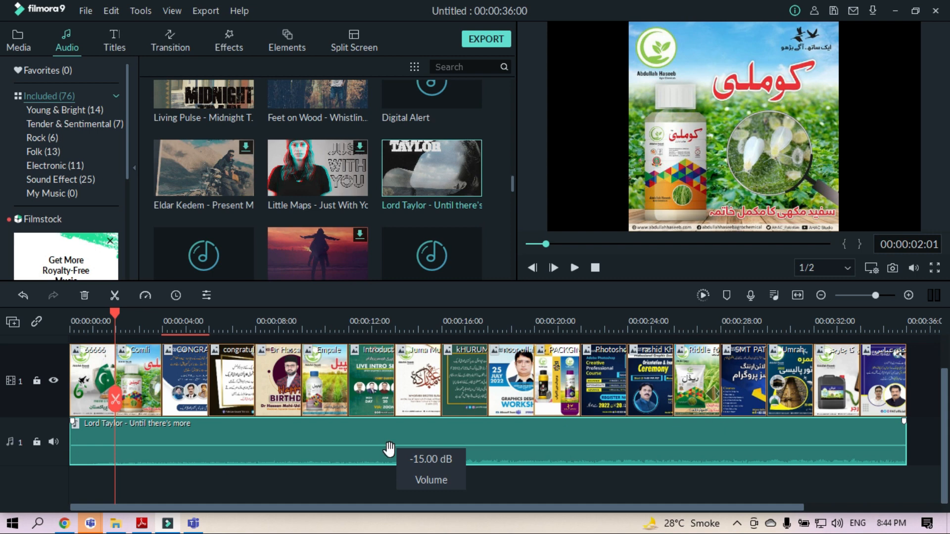
drag(389, 448, 393, 435)
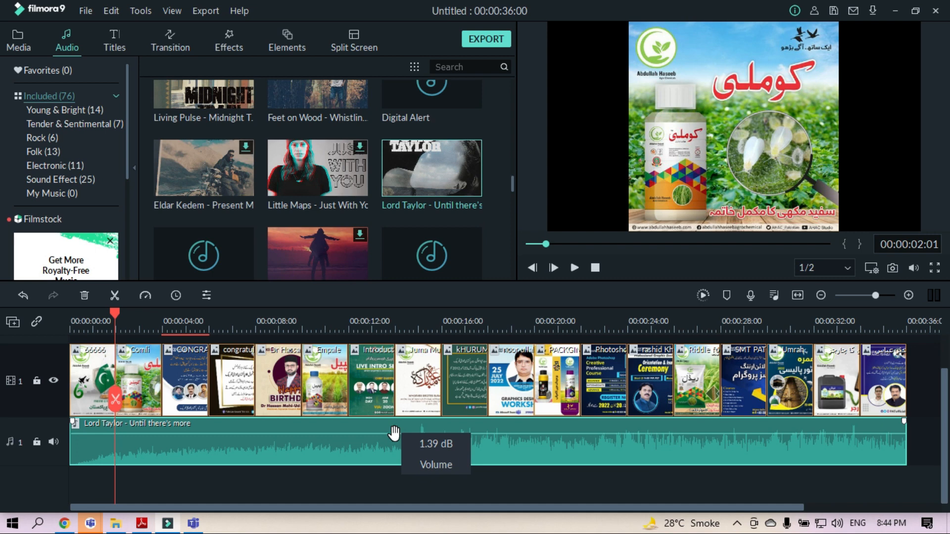
mouse_move(394, 434)
mouse_down()
mouse_move(398, 443)
mouse_move(395, 435)
mouse_up()
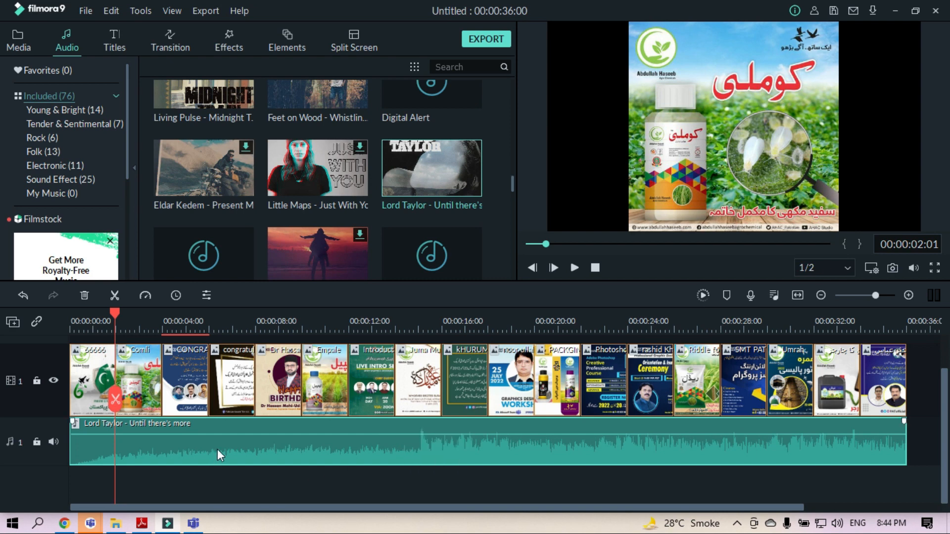
Open the music clip's audio settings and look over the volume, fade, pitch, equalizer and denoise controls.
double_click(249, 450)
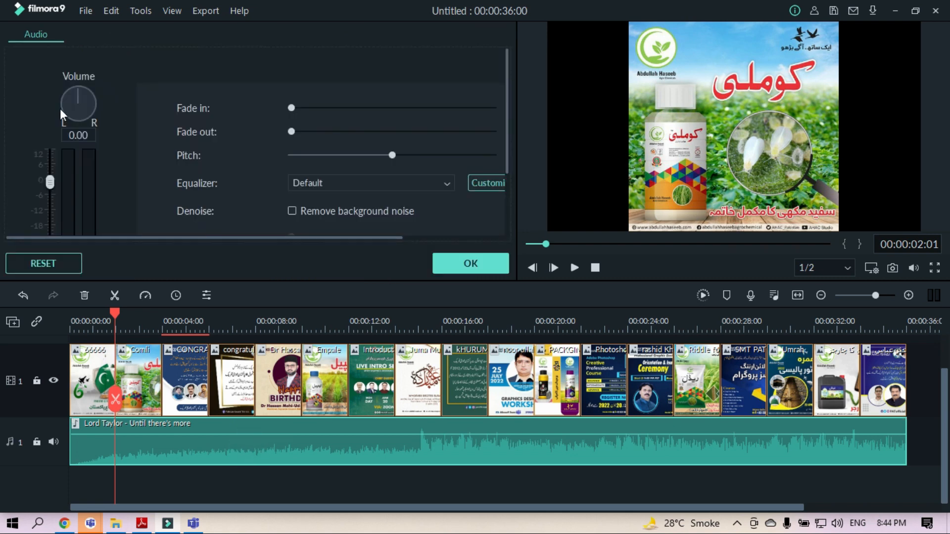
scroll(212, 173, down, 1)
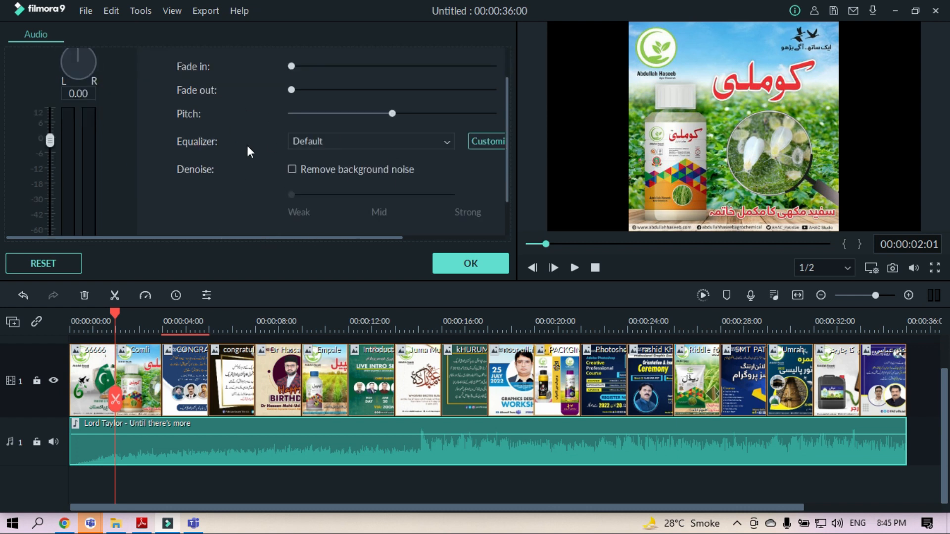
scroll(223, 139, up, 1)
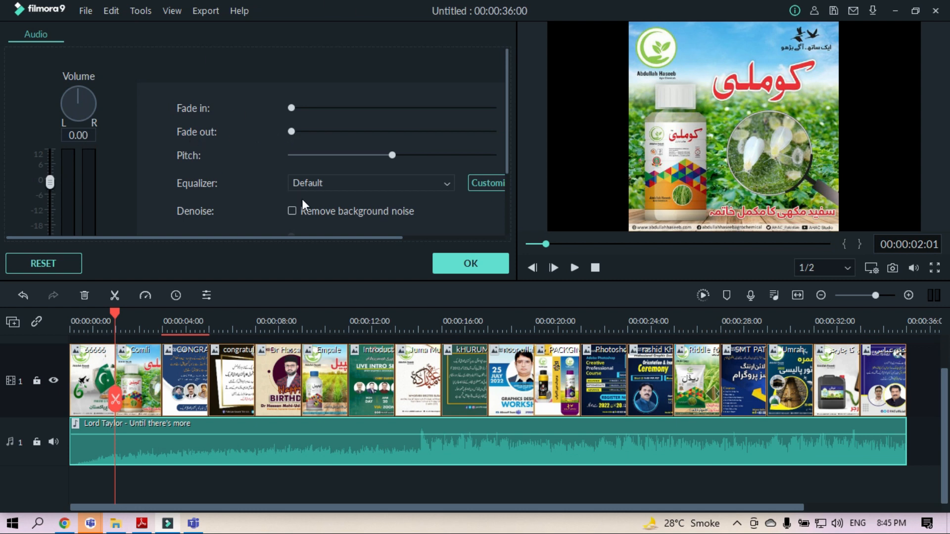
scroll(304, 201, down, 2)
scroll(304, 195, up, 2)
scroll(75, 134, down, 1)
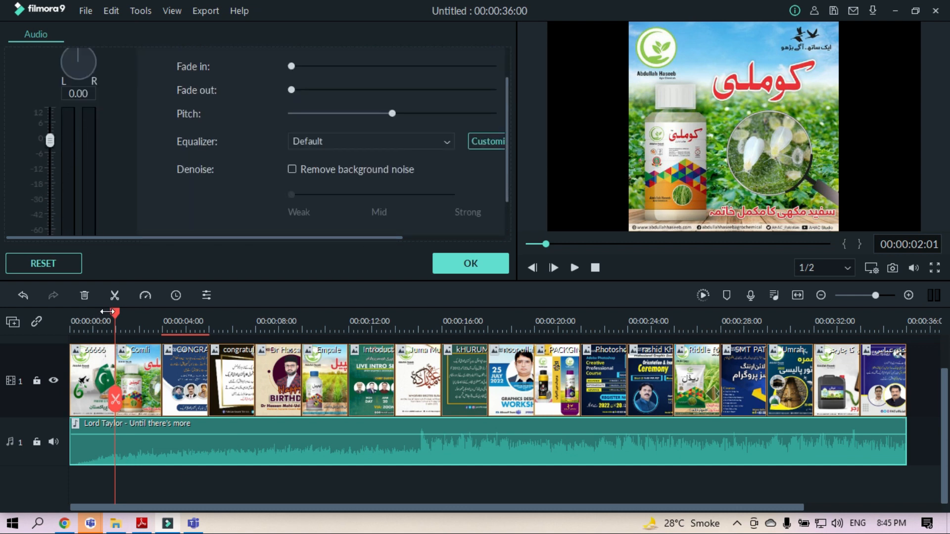
Play back short passages of the slideshow up to the fourth image while watching the clip's volume levels.
key(space)
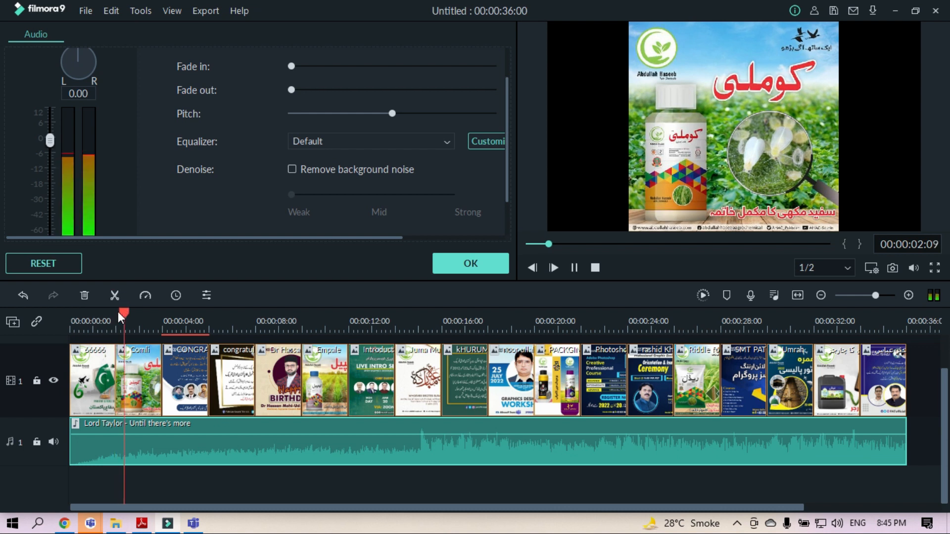
key(space)
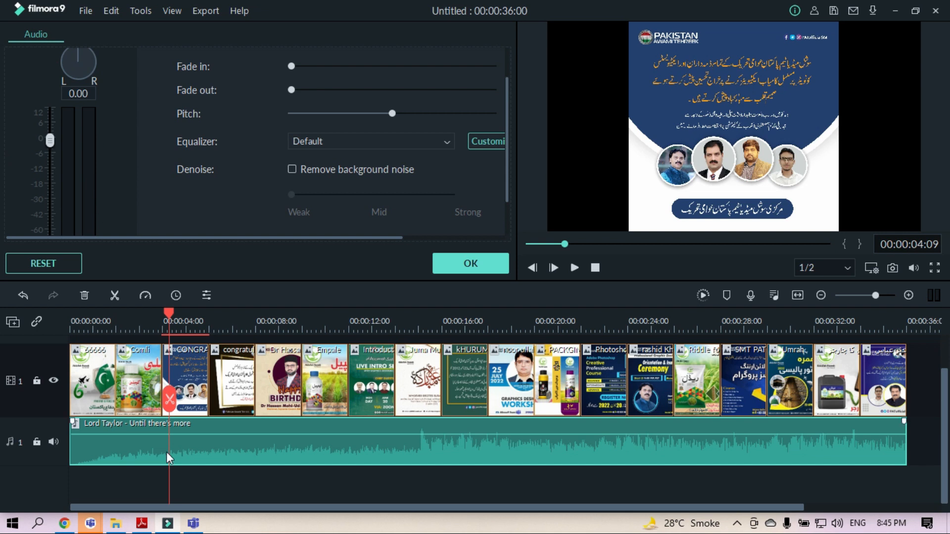
key(space)
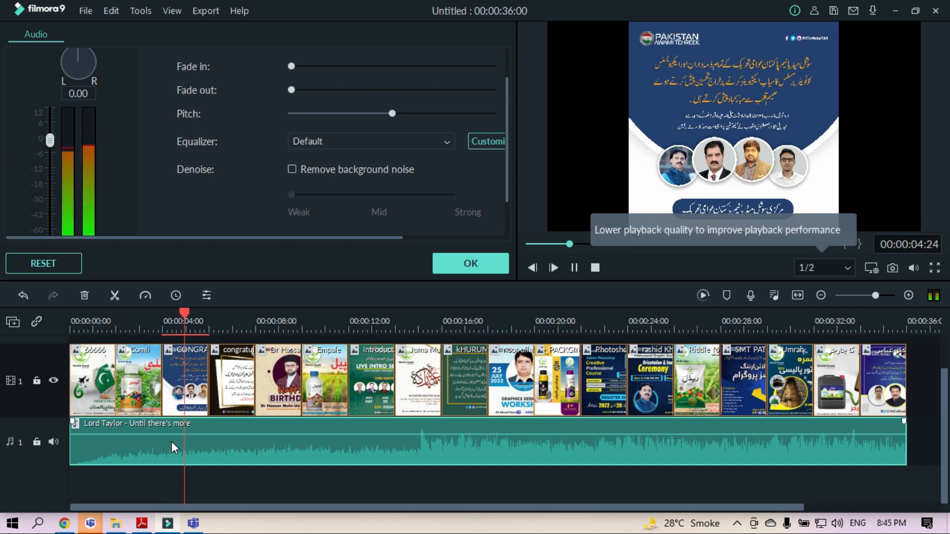
key(space)
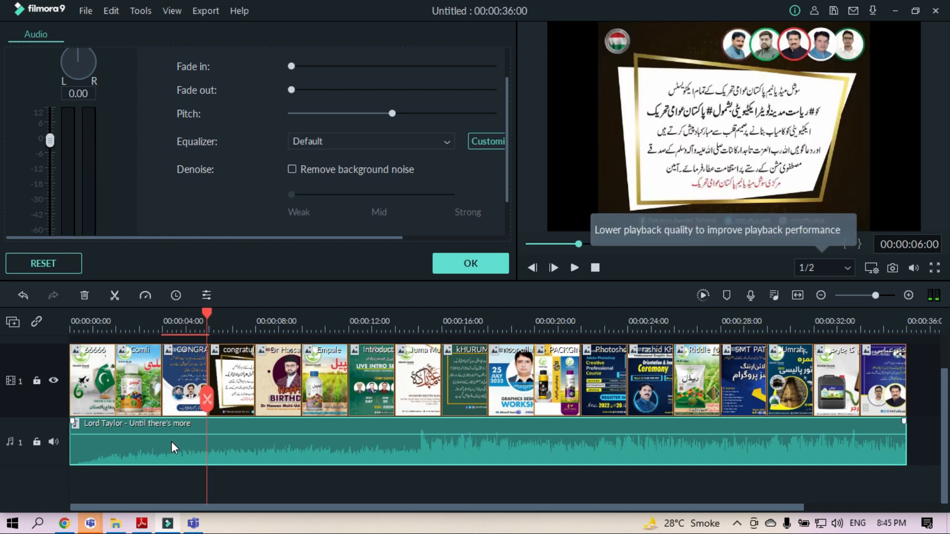
Show the audio level meter beside the timeline and play back short passages to compare it with the clip's levels.
click(933, 297)
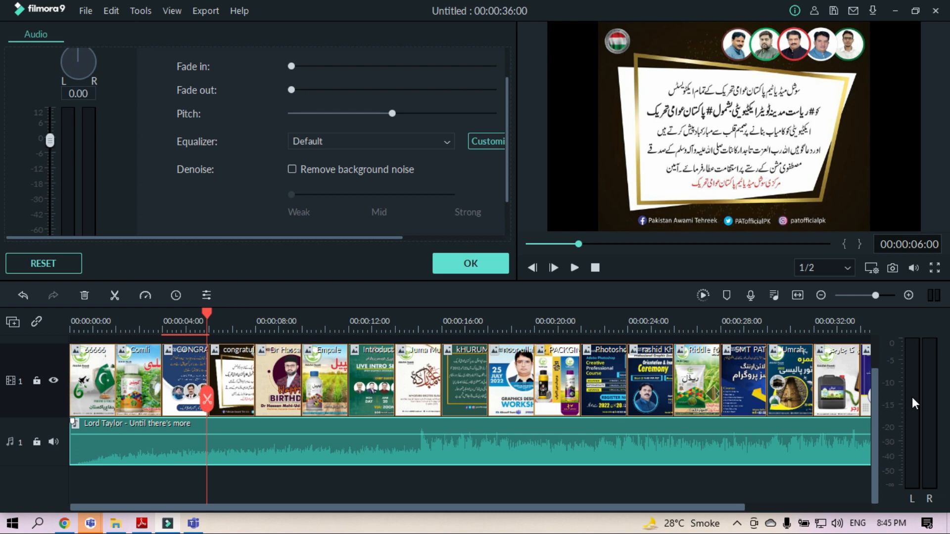
key(space)
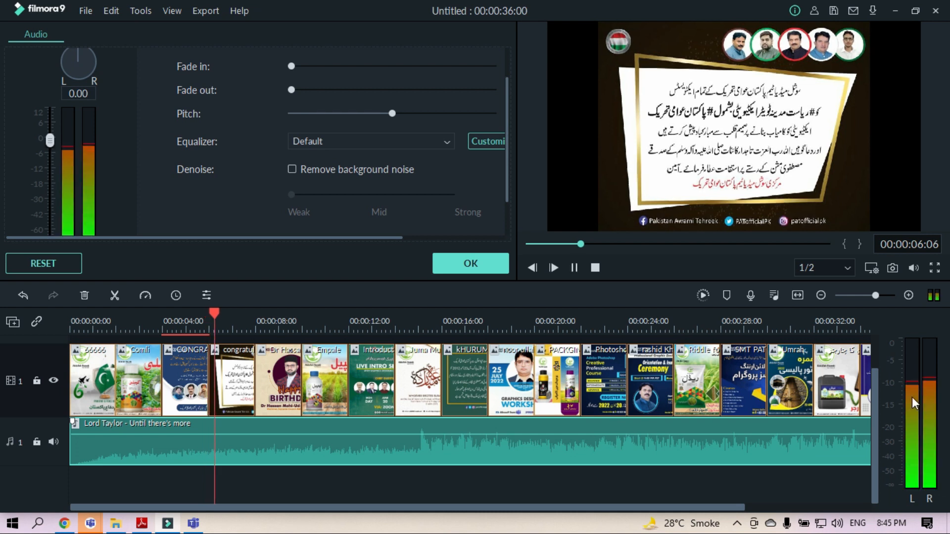
key(space)
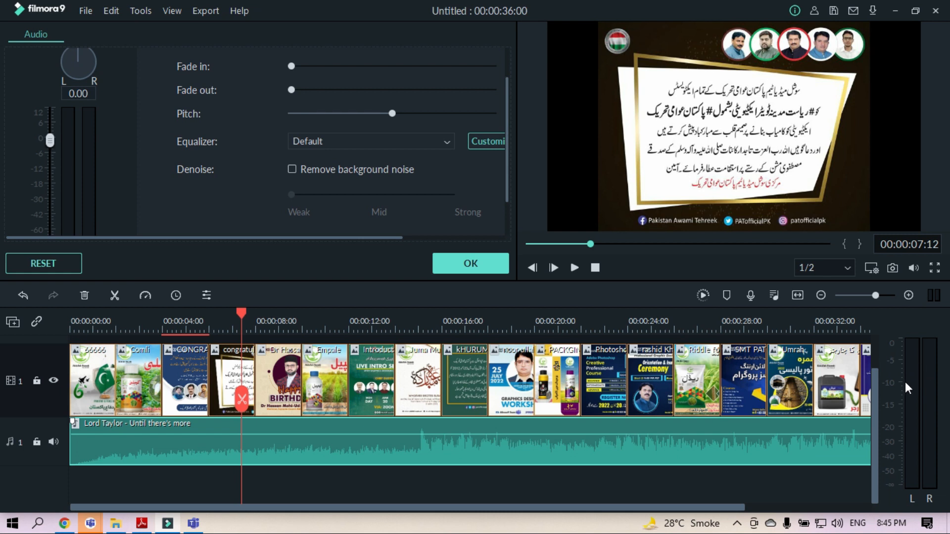
key(space)
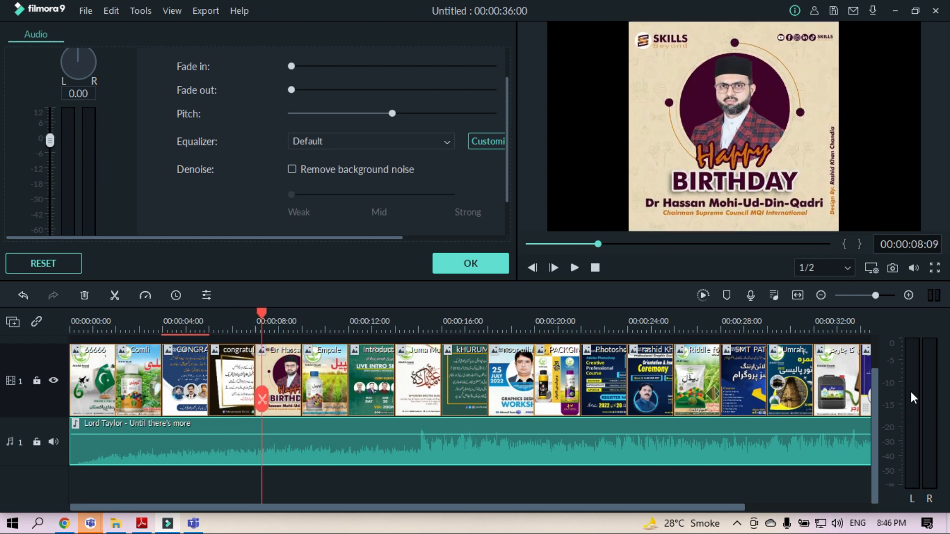
key(space)
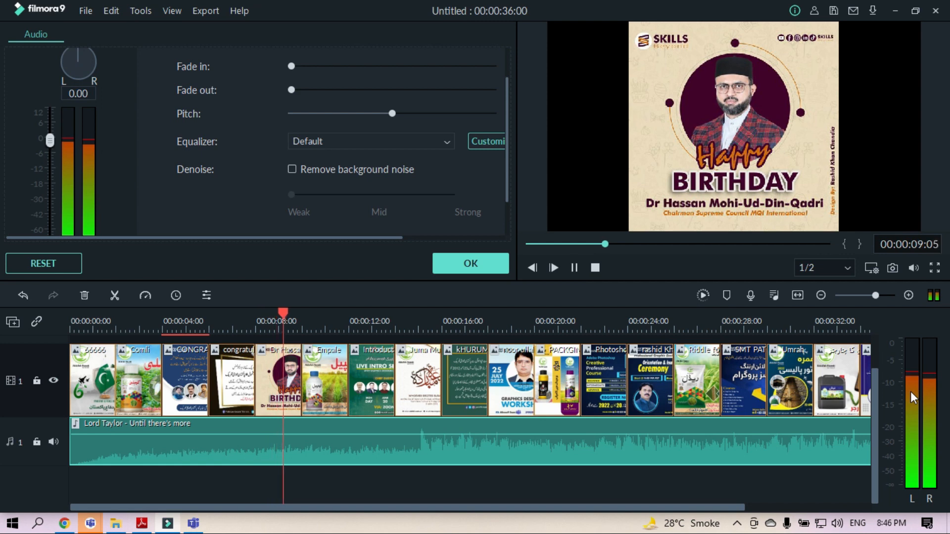
key(space)
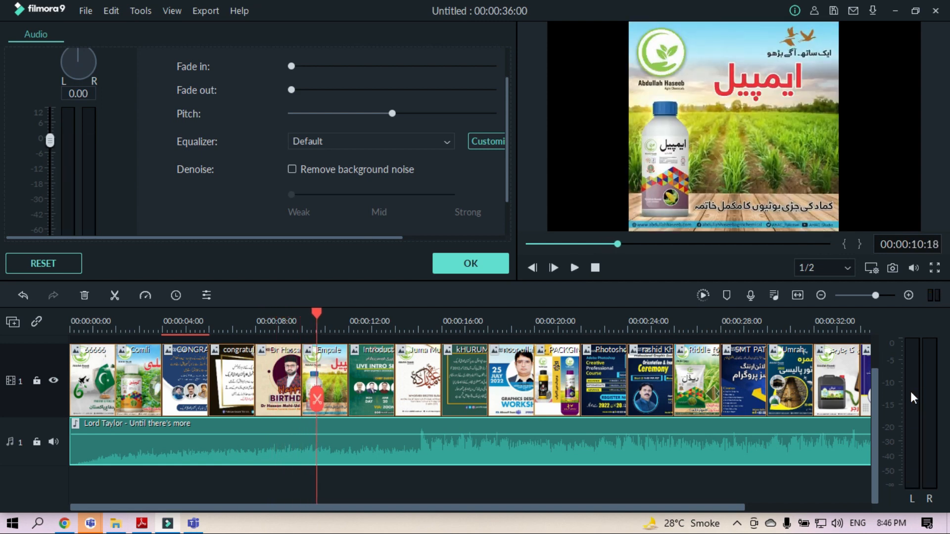
Lower the music clip's volume to about -6 dB and play back a short passage.
mouse_move(51, 141)
mouse_down()
mouse_move(50, 171)
mouse_move(54, 156)
mouse_up()
key(space)
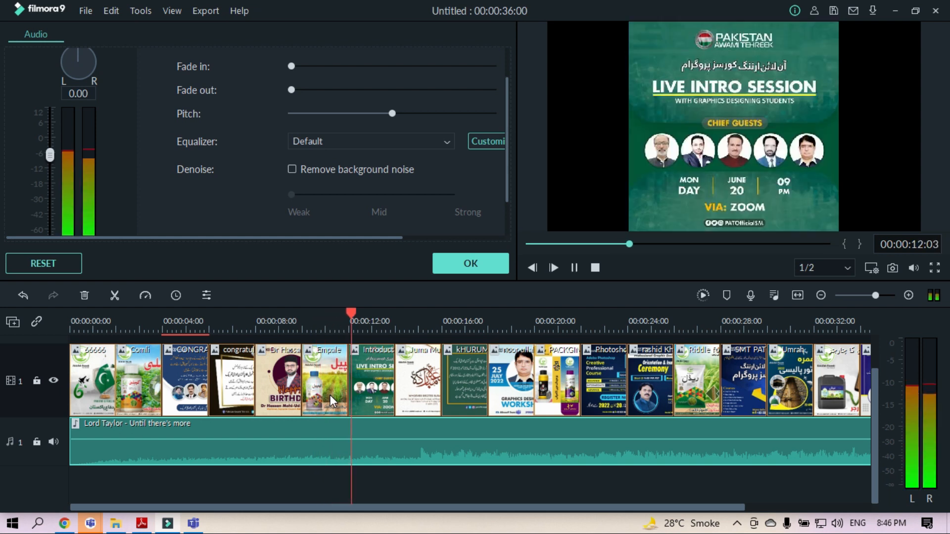
key(space)
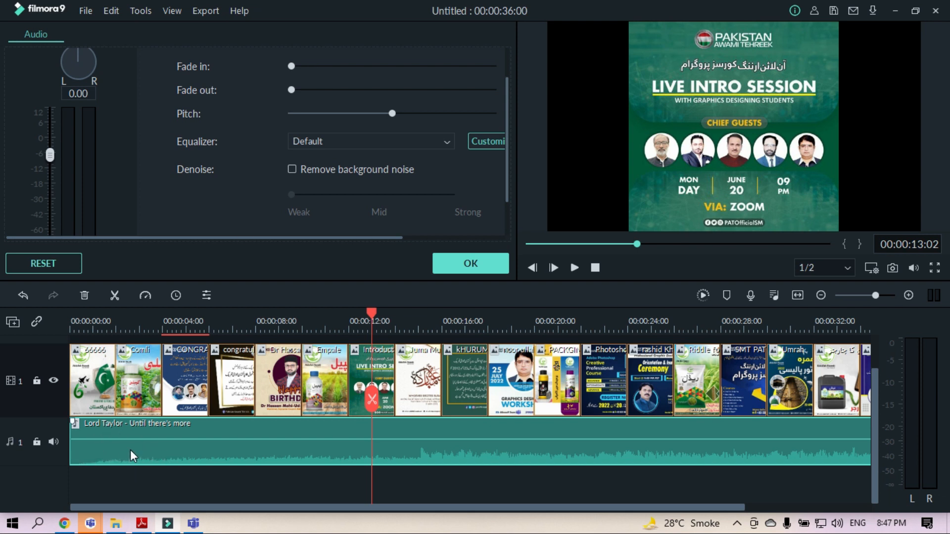
Add a fade-in and a fade-out of about 3 seconds each to the music clip.
drag(291, 66, 305, 67)
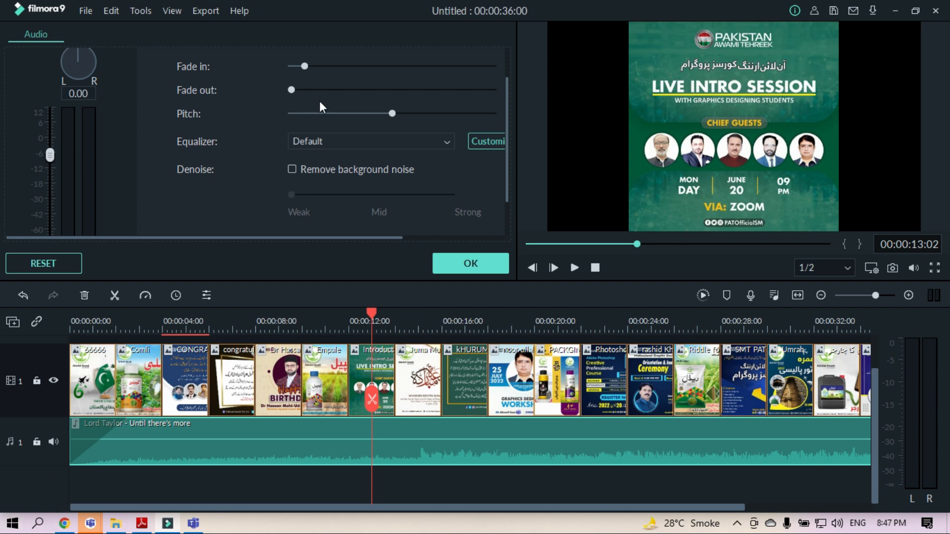
drag(304, 66, 312, 67)
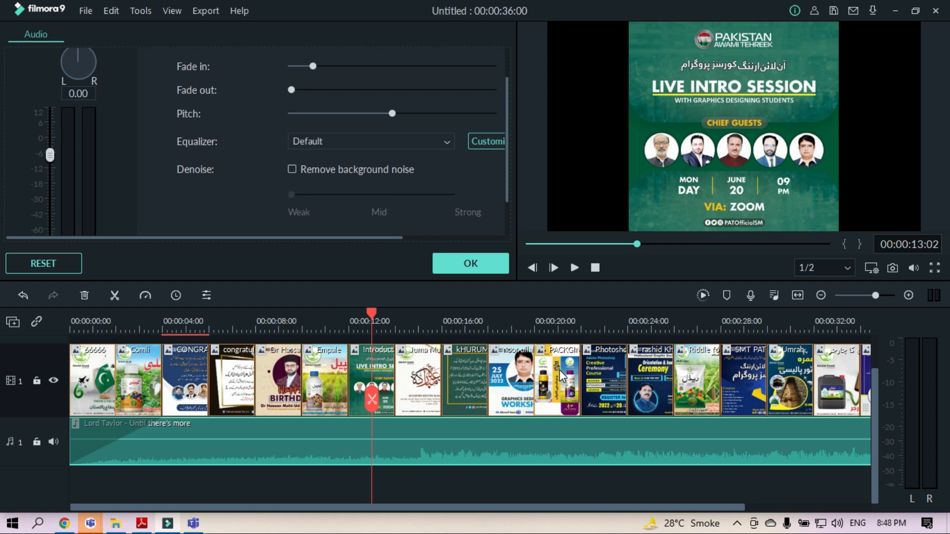
drag(311, 67, 306, 72)
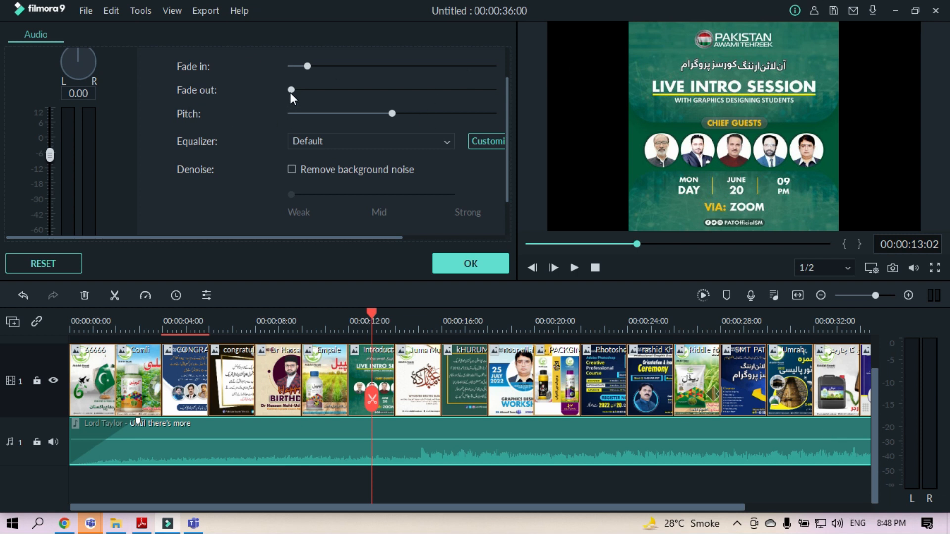
drag(302, 91, 307, 94)
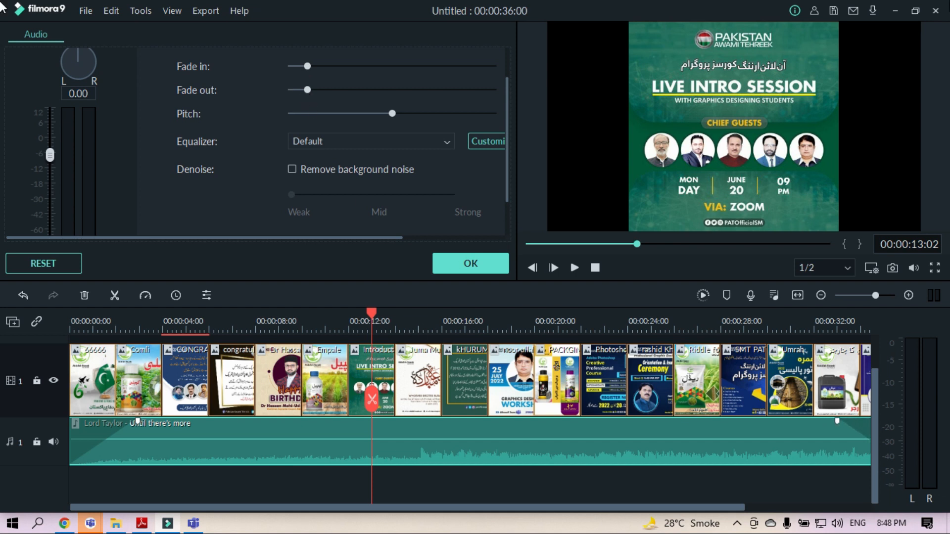
Raise the music clip's volume to about 0 dB and play the slideshow from the start to hear the fade-in.
drag(497, 438, 497, 434)
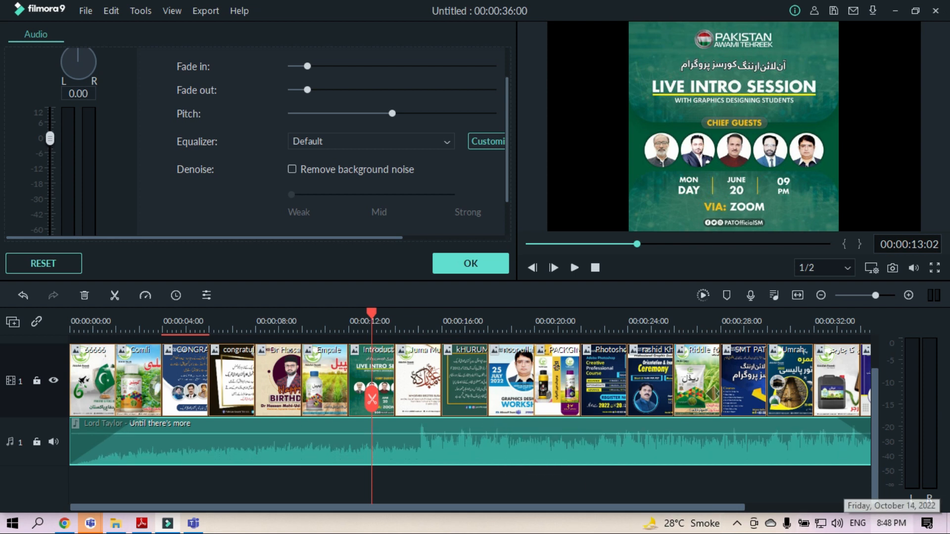
drag(371, 309, 70, 340)
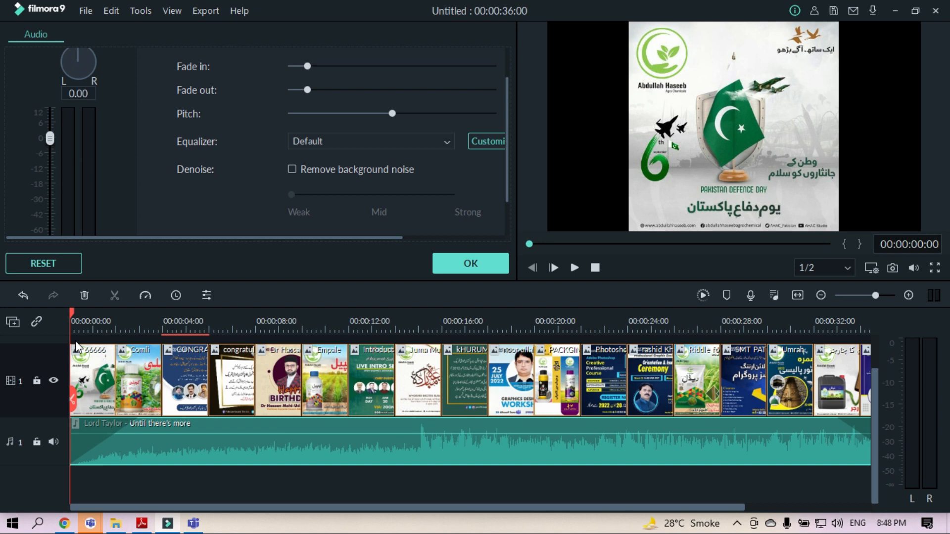
key(space)
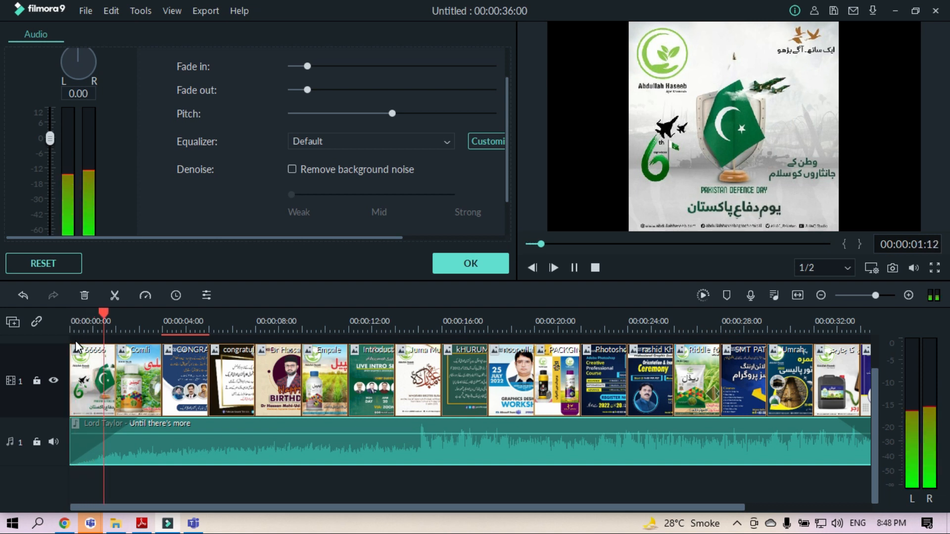
key(space)
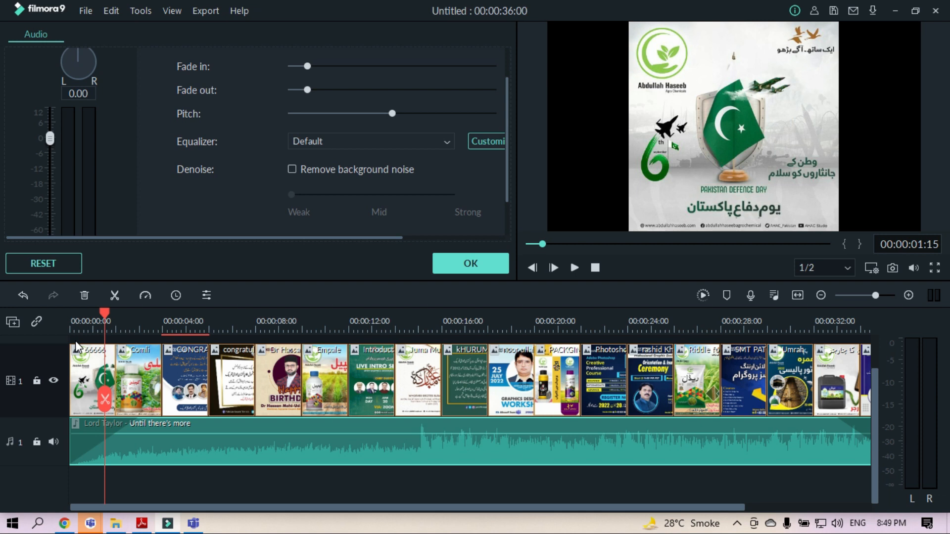
key(space)
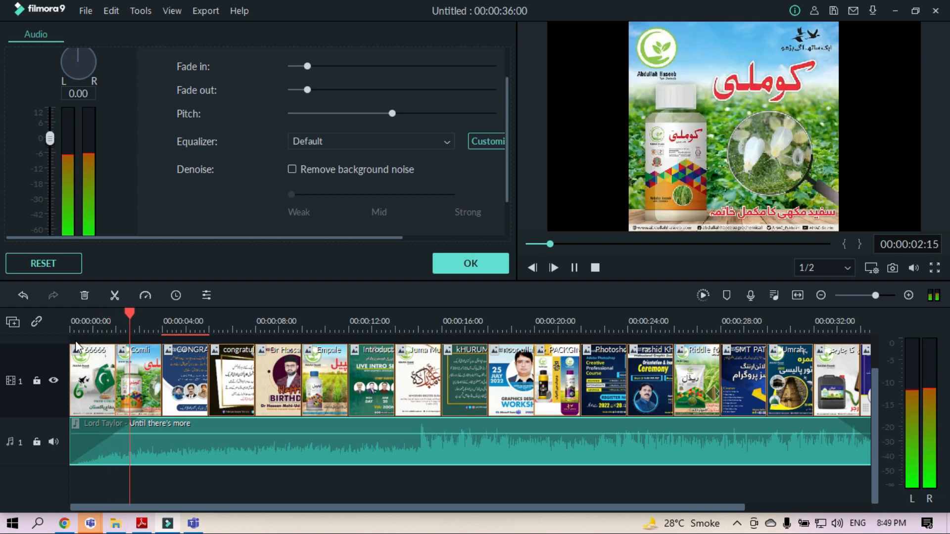
key(space)
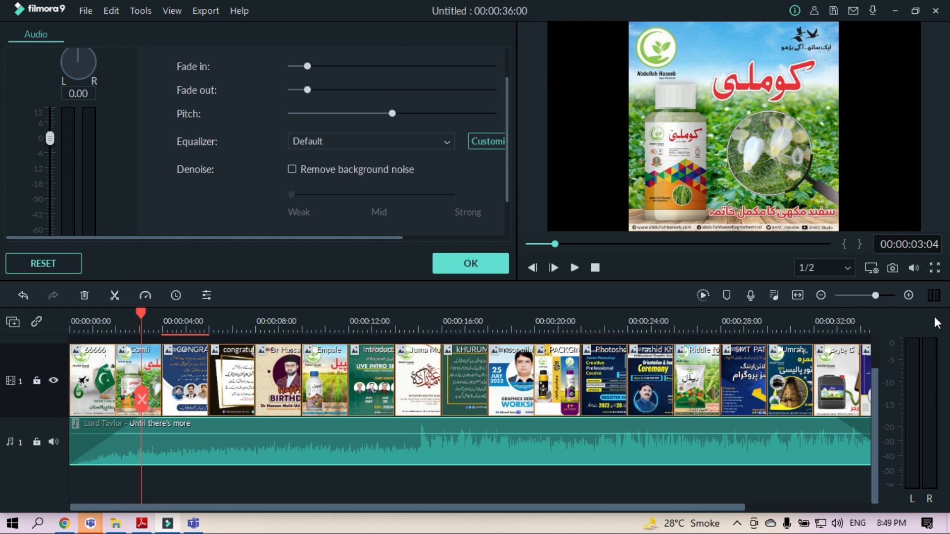
Hide the audio level meter and look through the music clip's equalizer presets, leaving Default selected.
click(934, 295)
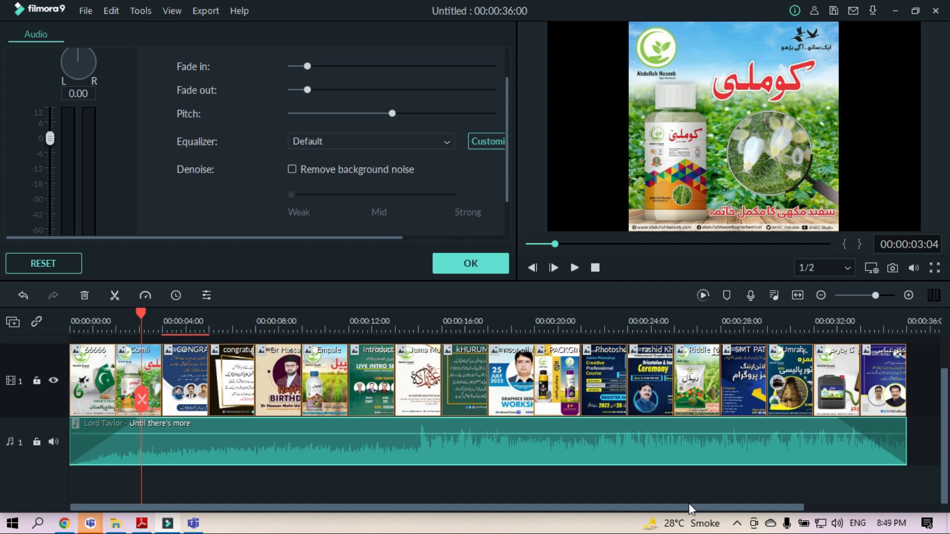
drag(687, 504, 708, 516)
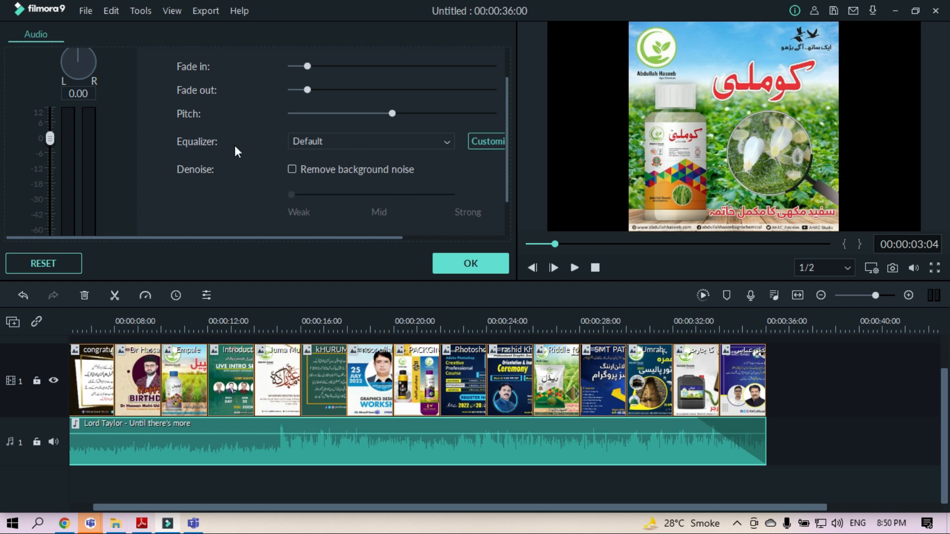
click(449, 141)
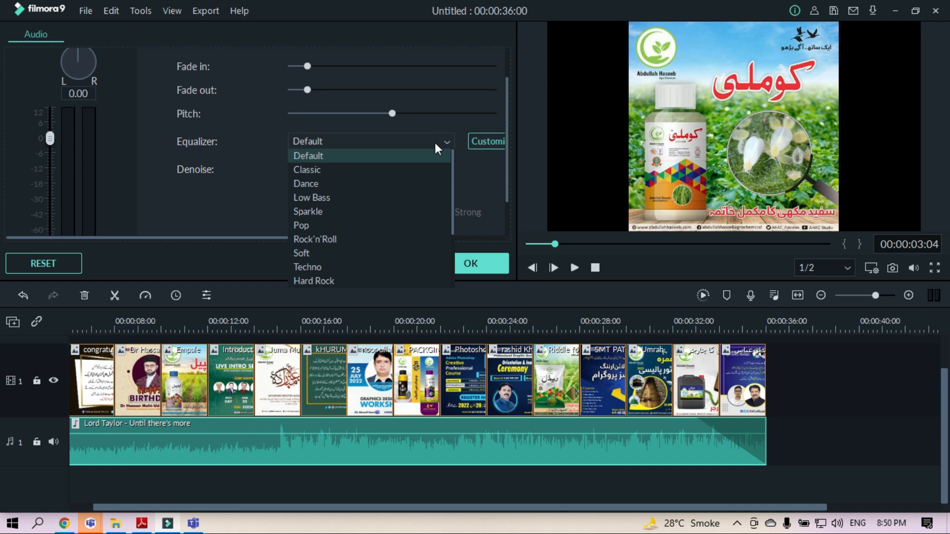
click(435, 142)
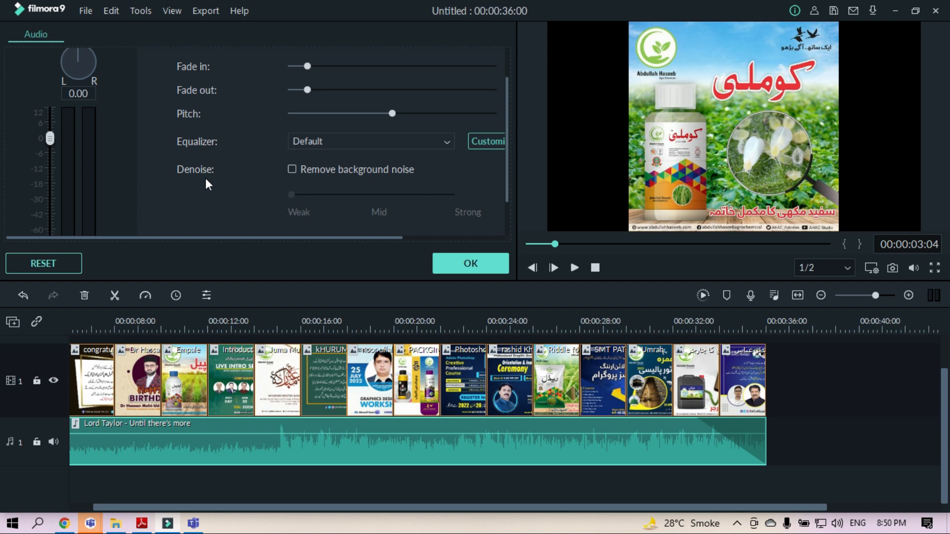
Turn on background noise removal at Weak strength for the music clip and apply the audio settings.
click(291, 169)
drag(291, 194, 379, 207)
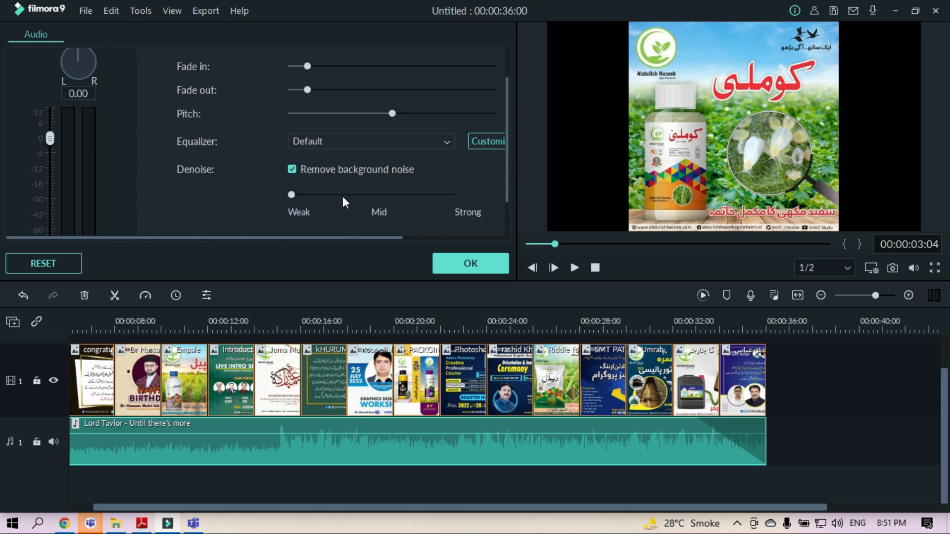
scroll(343, 196, down, 1)
scroll(343, 195, up, 1)
scroll(343, 194, up, 1)
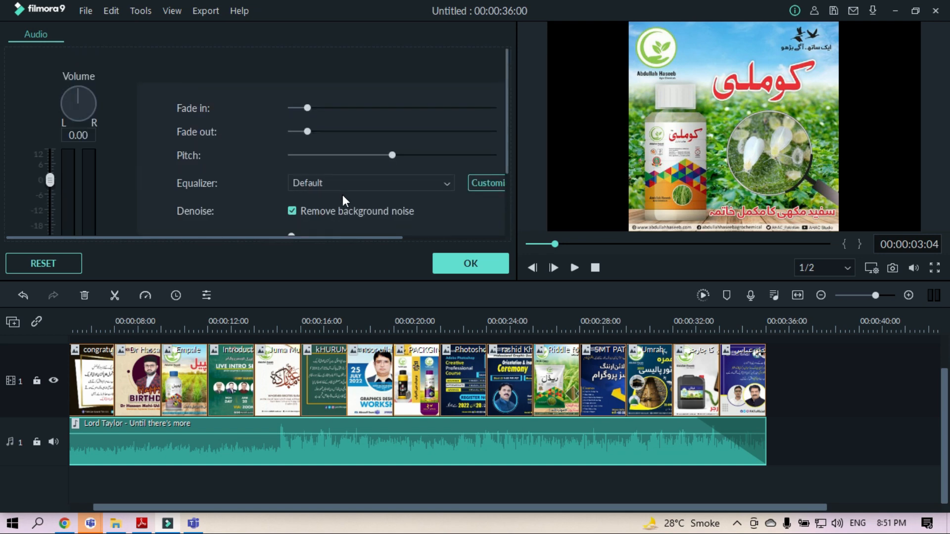
click(468, 267)
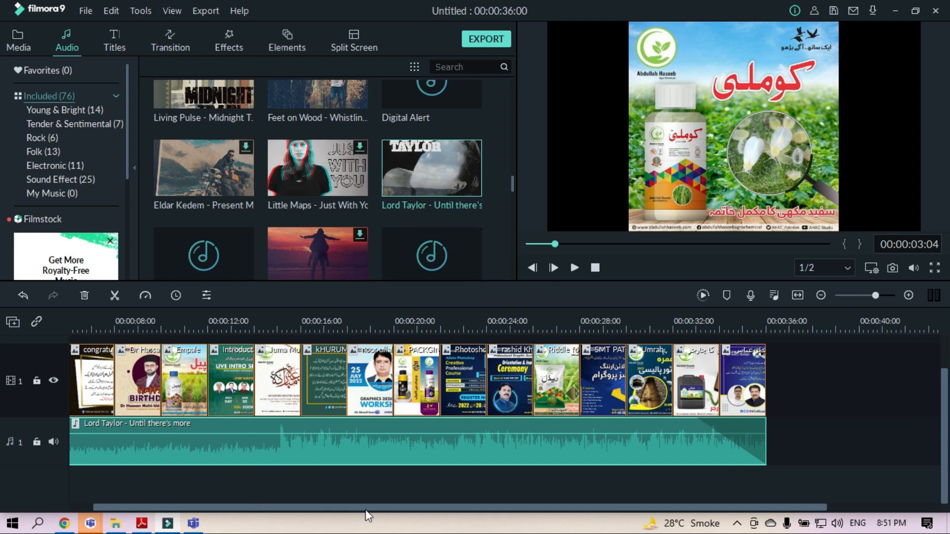
Fit the whole project in the timeline and switch to the Class 07 PDF in Adobe Reader.
click(796, 294)
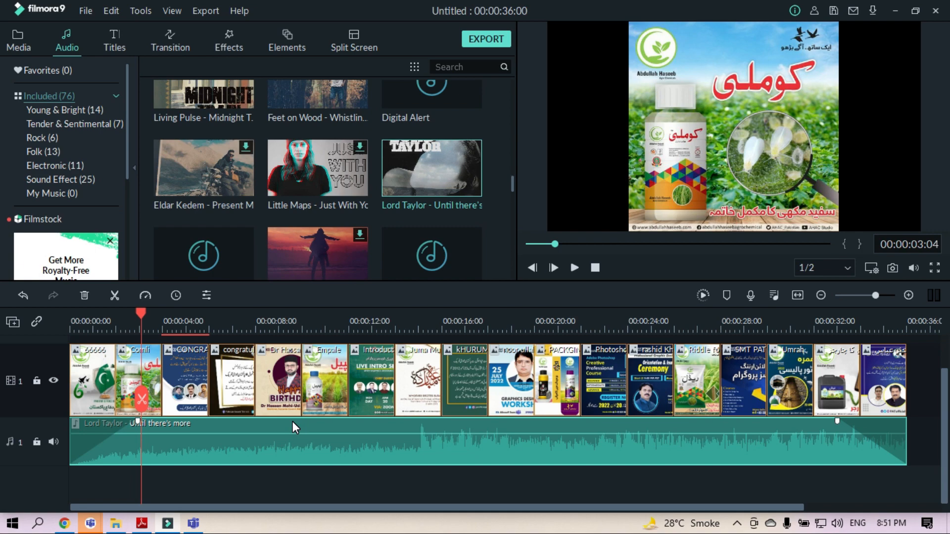
click(142, 523)
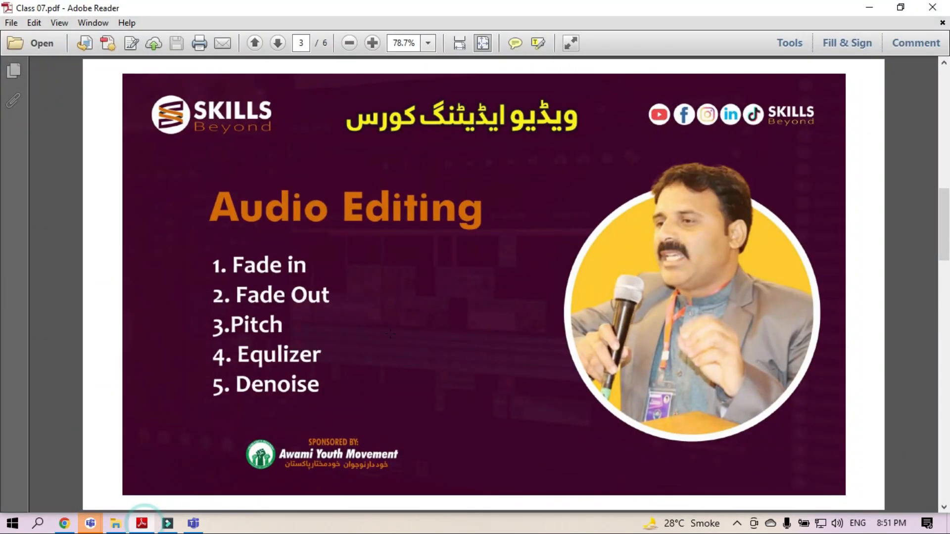
Advance the PDF to the Title page, switch back to Filmora9 and return the playhead to the start of the slideshow.
key(Right)
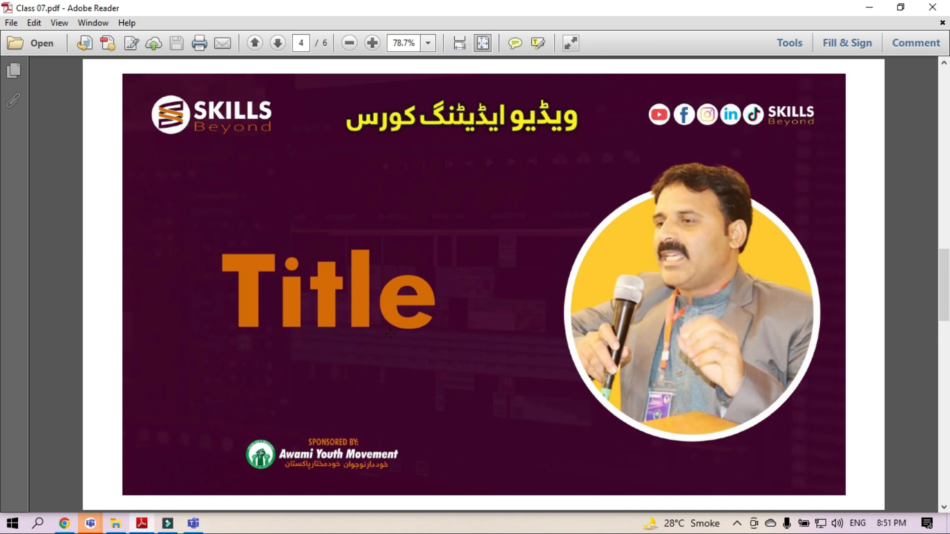
click(863, 7)
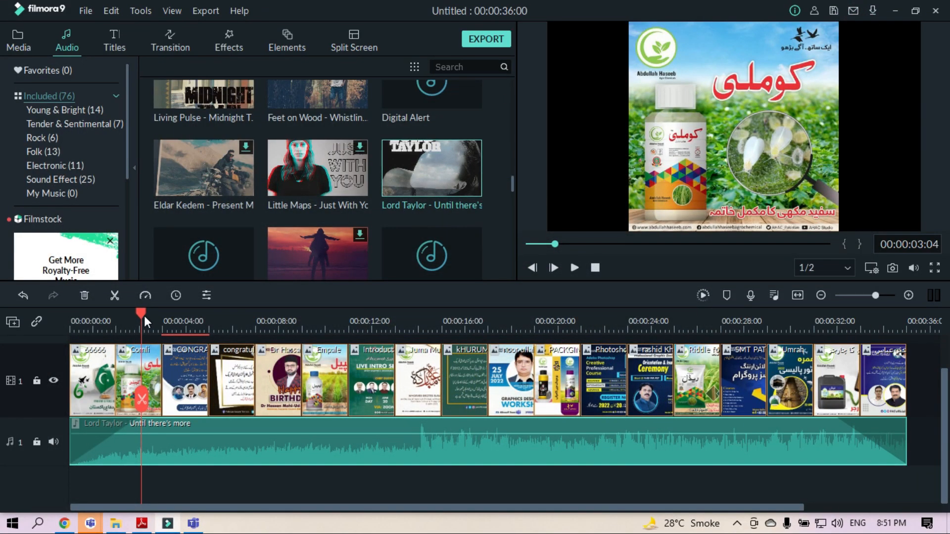
drag(141, 315, 60, 319)
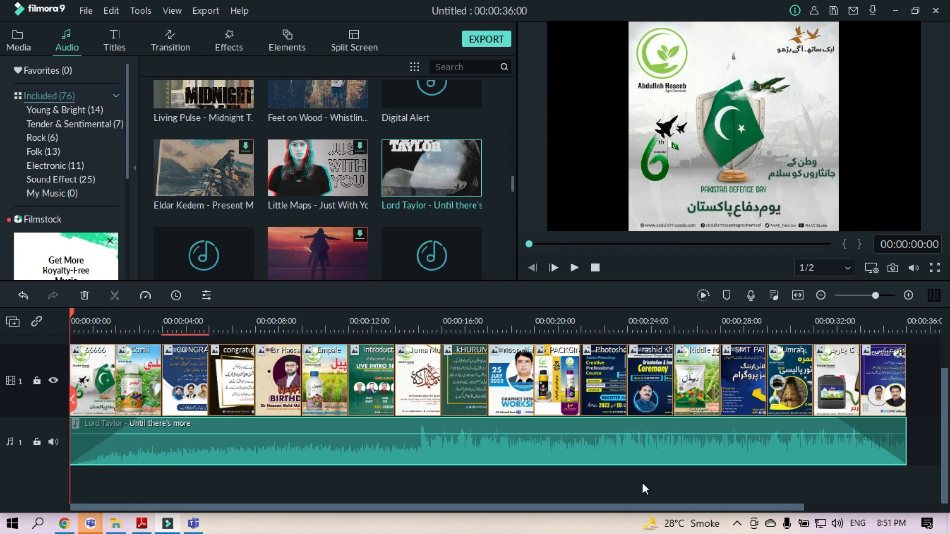
Browse the included titles, download Title 10 and preview it.
click(120, 45)
click(108, 43)
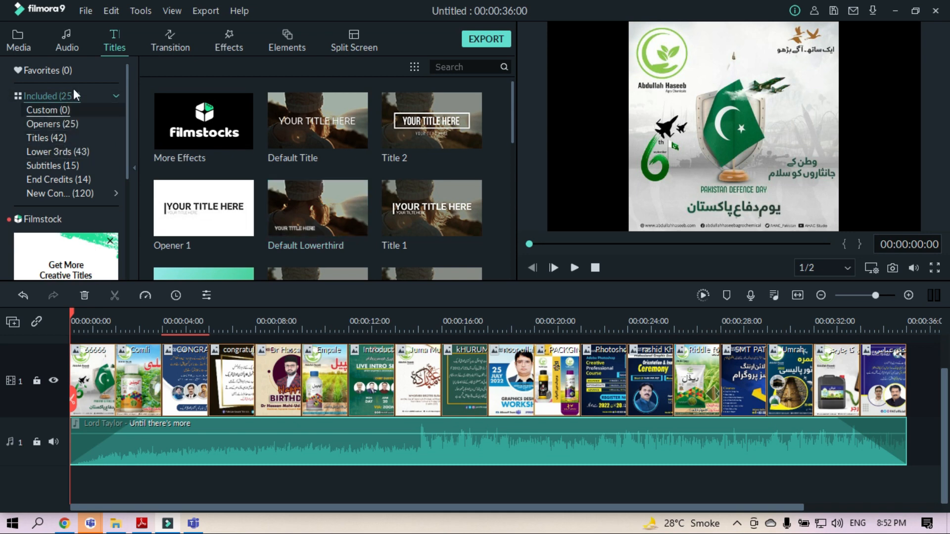
scroll(291, 178, down, 10)
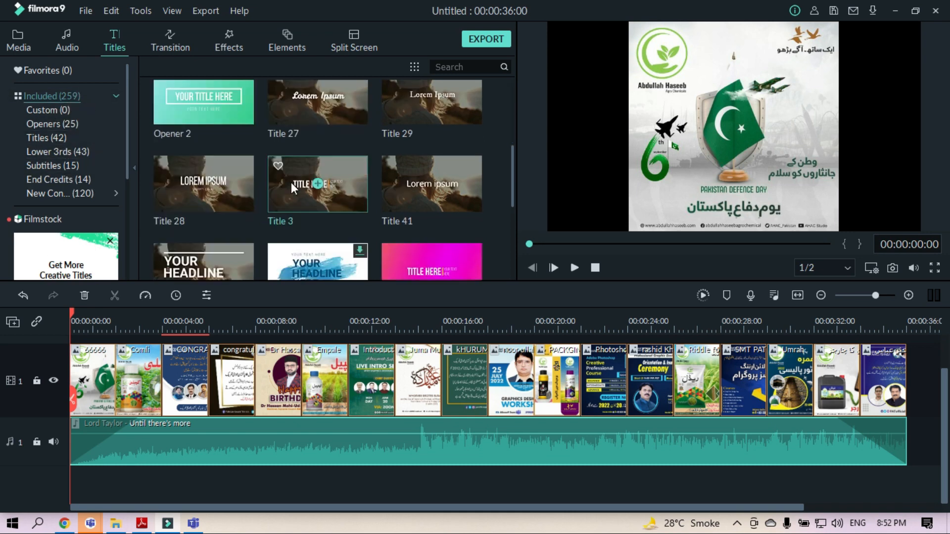
scroll(384, 213, up, 9)
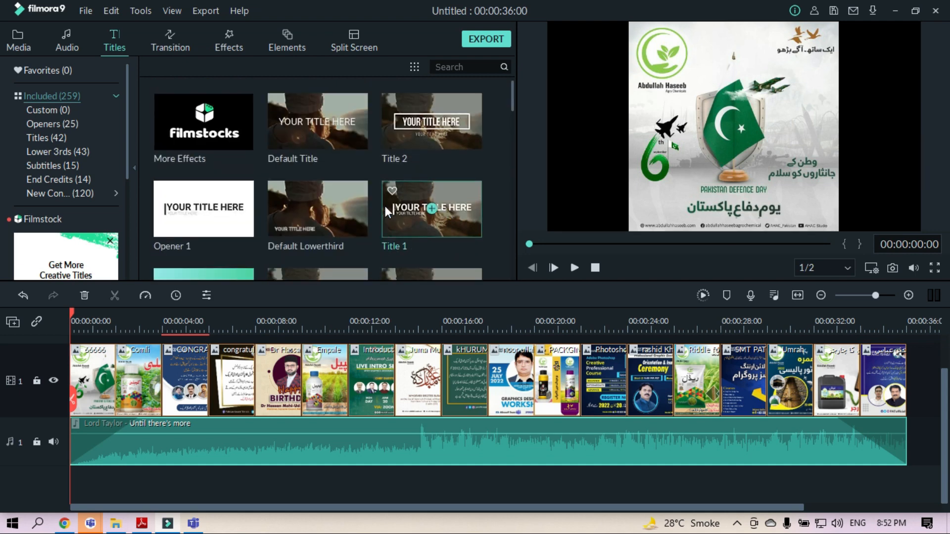
scroll(339, 239, down, 5)
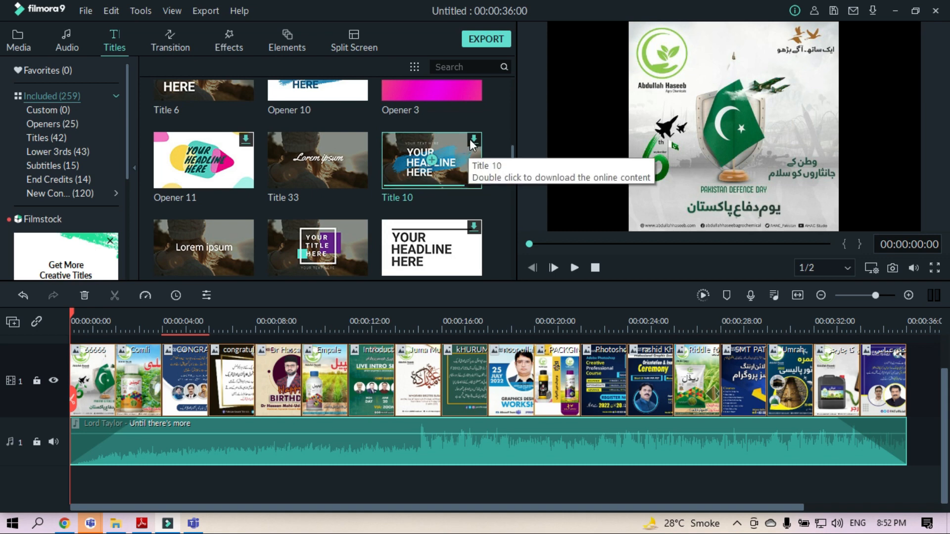
click(449, 162)
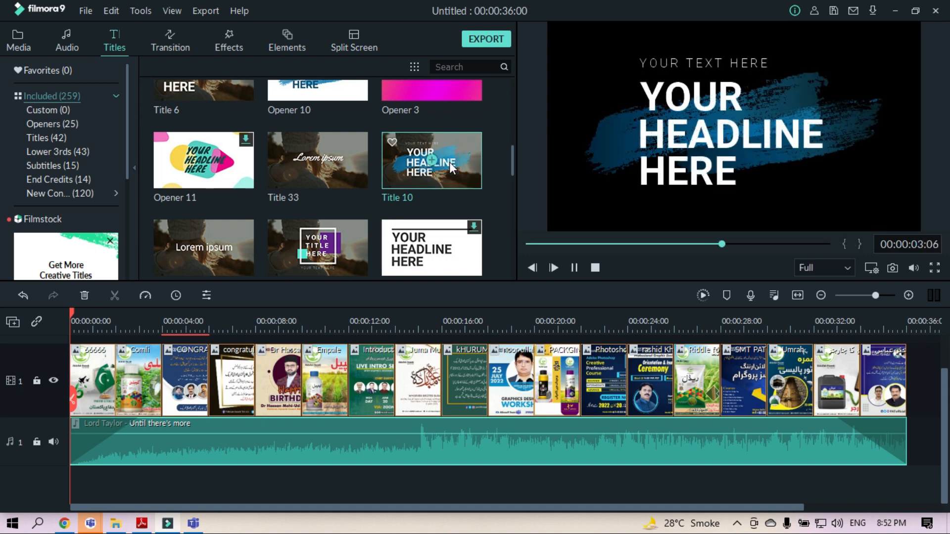
Preview Opener 21 and look through the rest of the included openers, titles and lower thirds.
scroll(346, 193, down, 5)
click(192, 232)
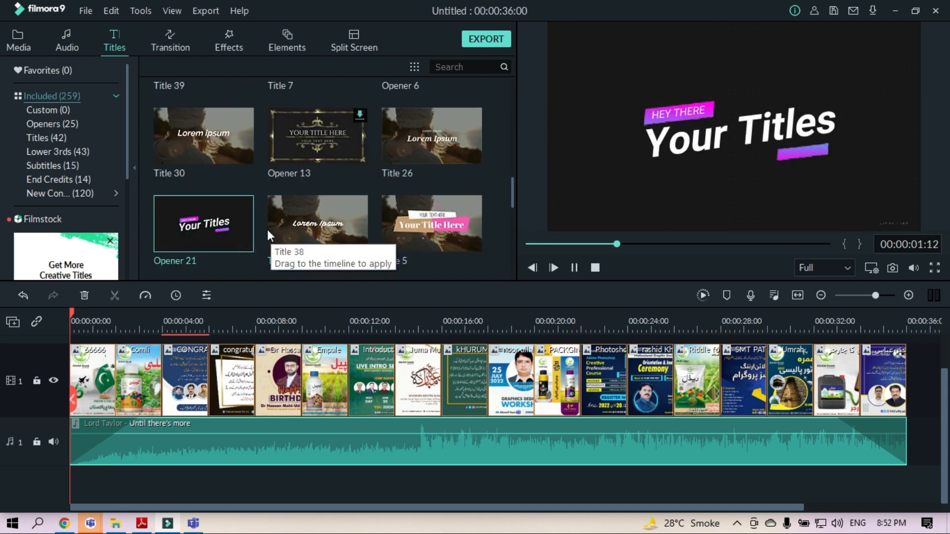
scroll(318, 248, down, 5)
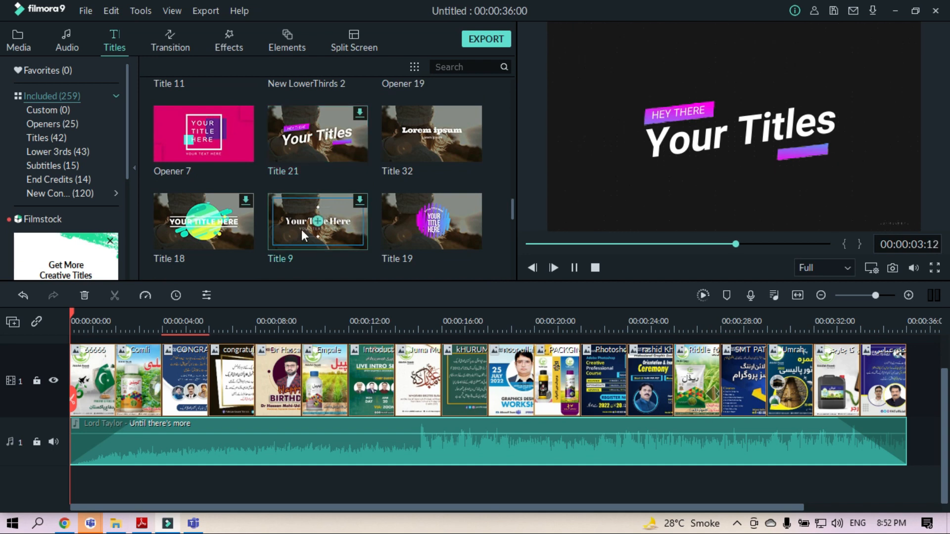
scroll(297, 228, down, 10)
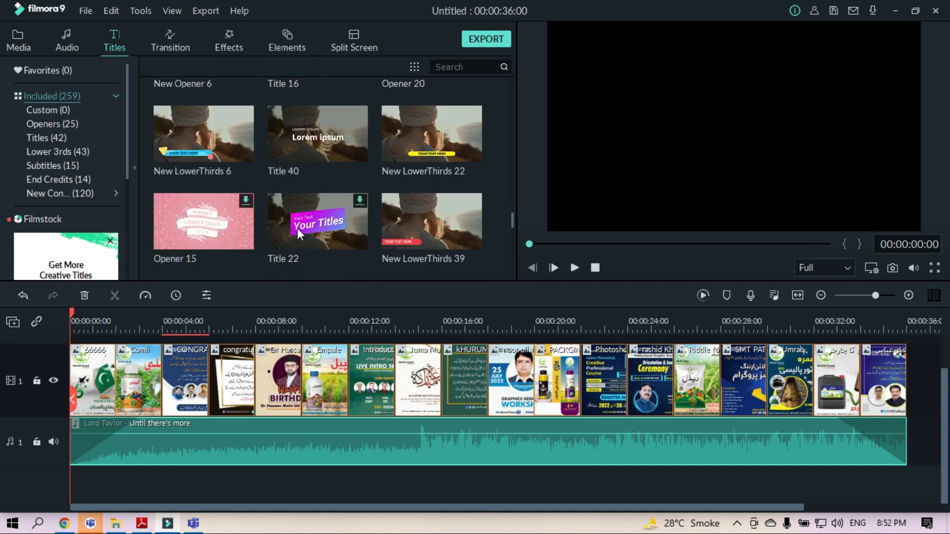
scroll(297, 228, down, 5)
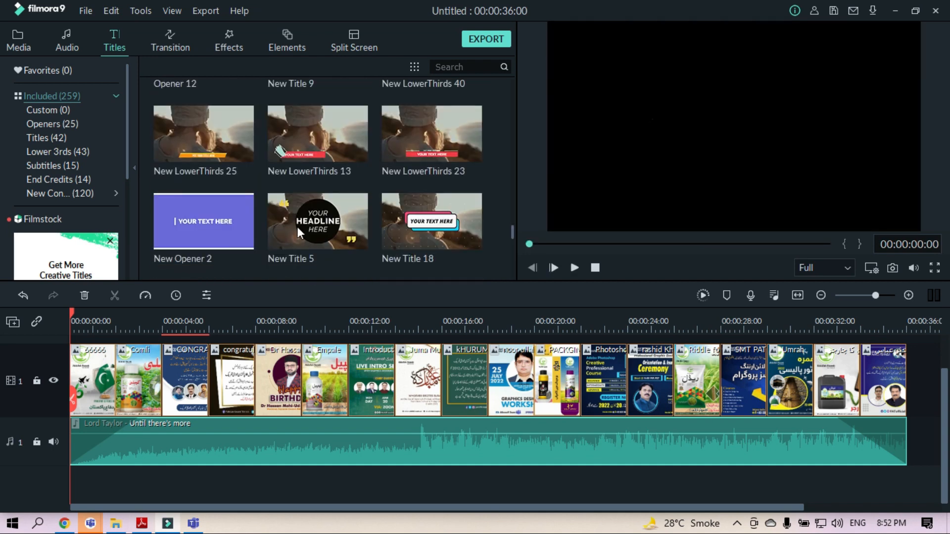
scroll(296, 227, down, 10)
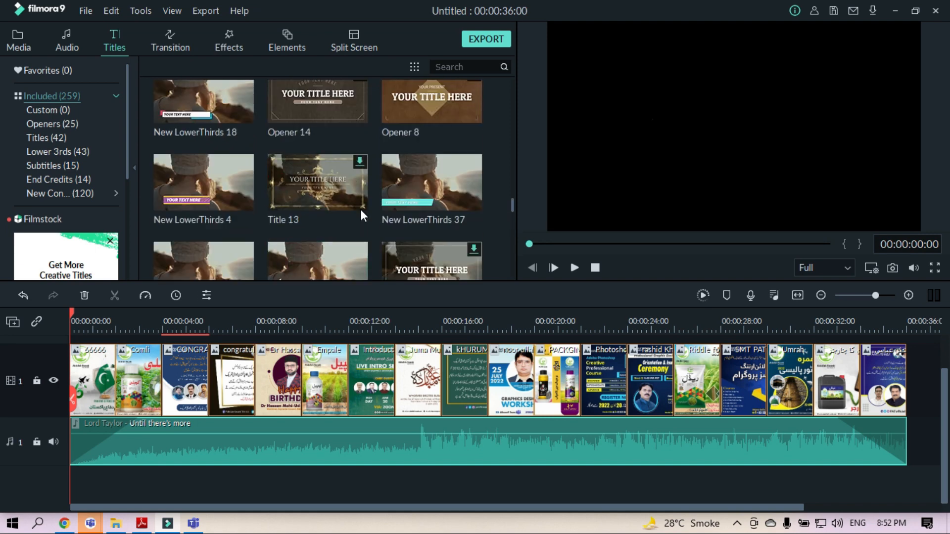
scroll(416, 199, down, 8)
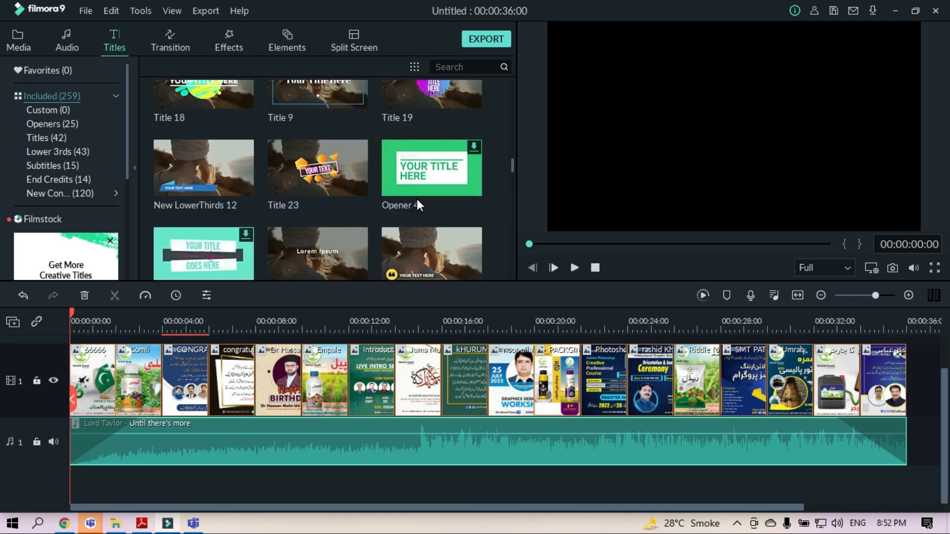
scroll(415, 199, down, 8)
scroll(414, 199, down, 3)
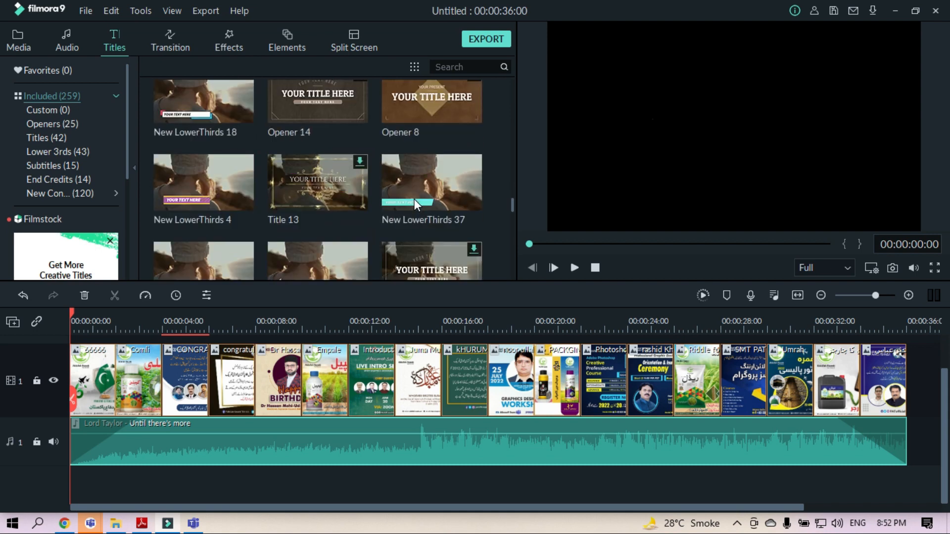
scroll(414, 199, down, 3)
scroll(414, 199, up, 20)
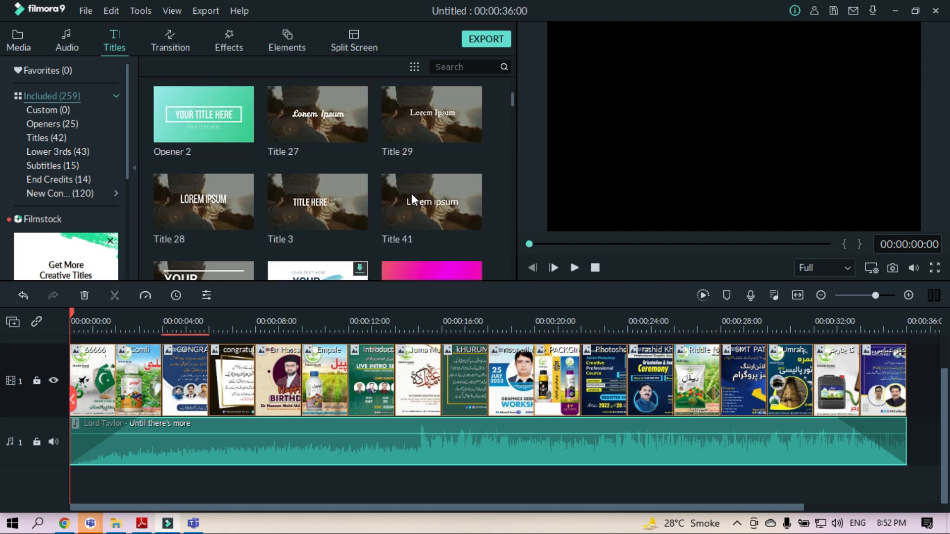
scroll(399, 198, down, 5)
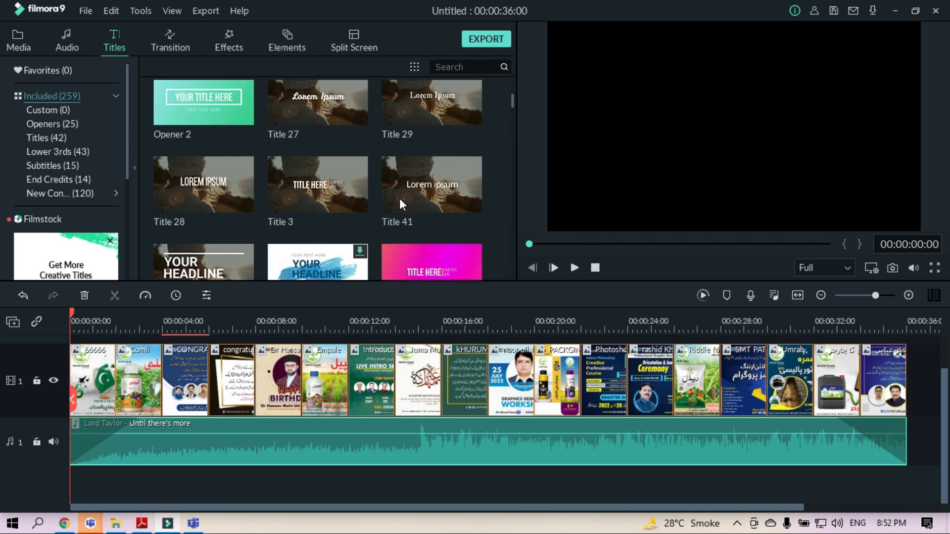
Preview Title 10, try placing it after the last image on the first video track, and delete it again.
click(416, 173)
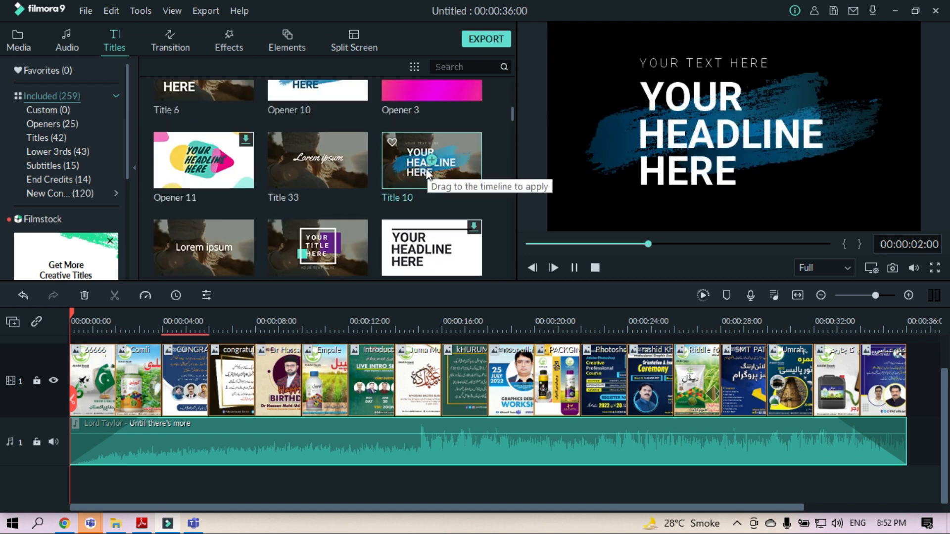
drag(461, 151, 924, 457)
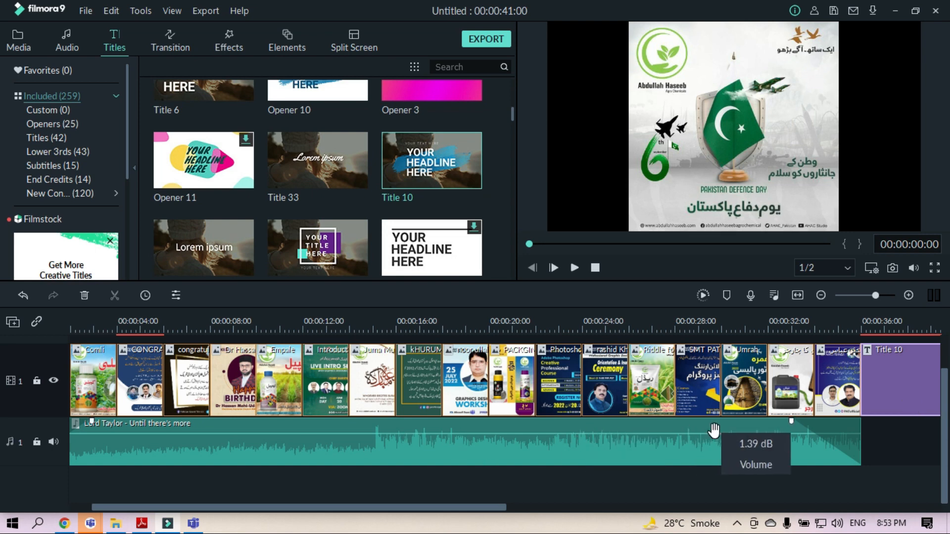
click(879, 403)
key(Delete)
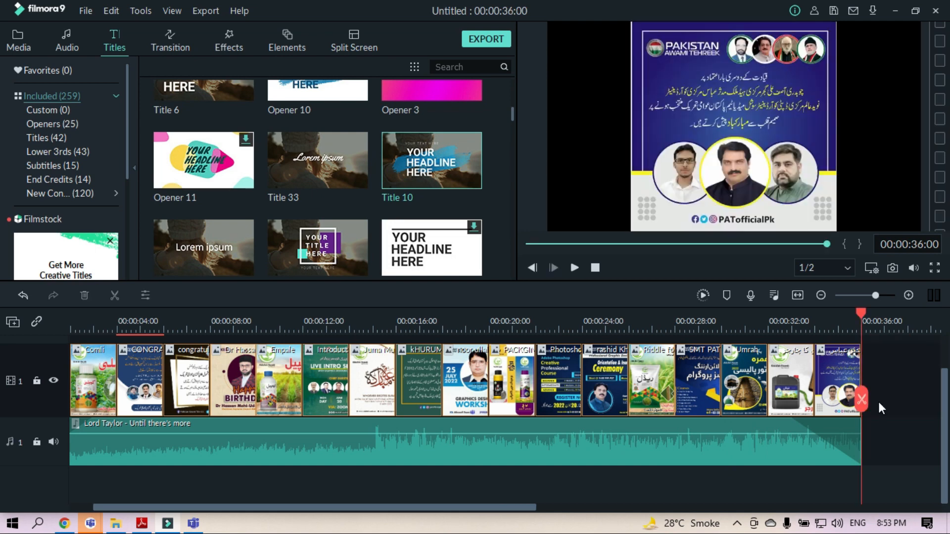
Add a second video track and place Title 10 on it above the first images, starting at about 1 s.
scroll(244, 402, up, 1)
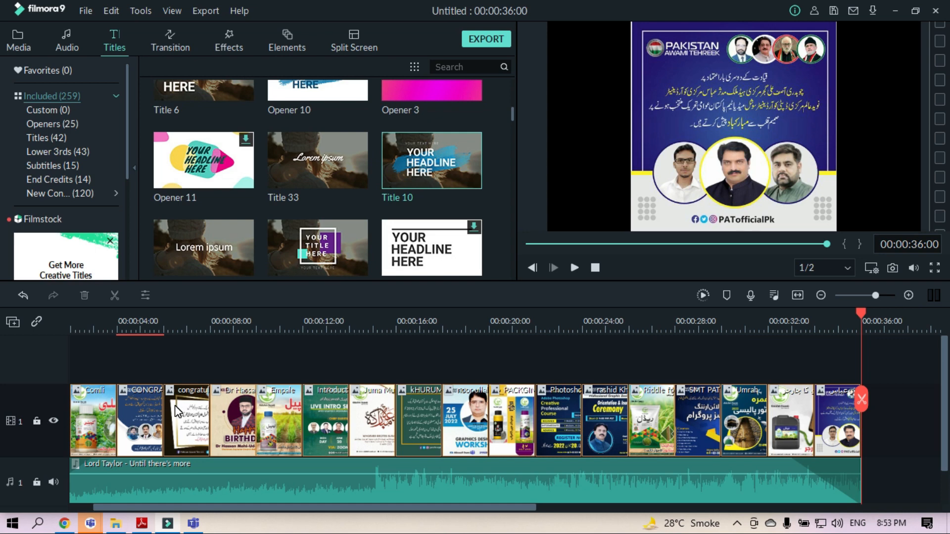
click(11, 323)
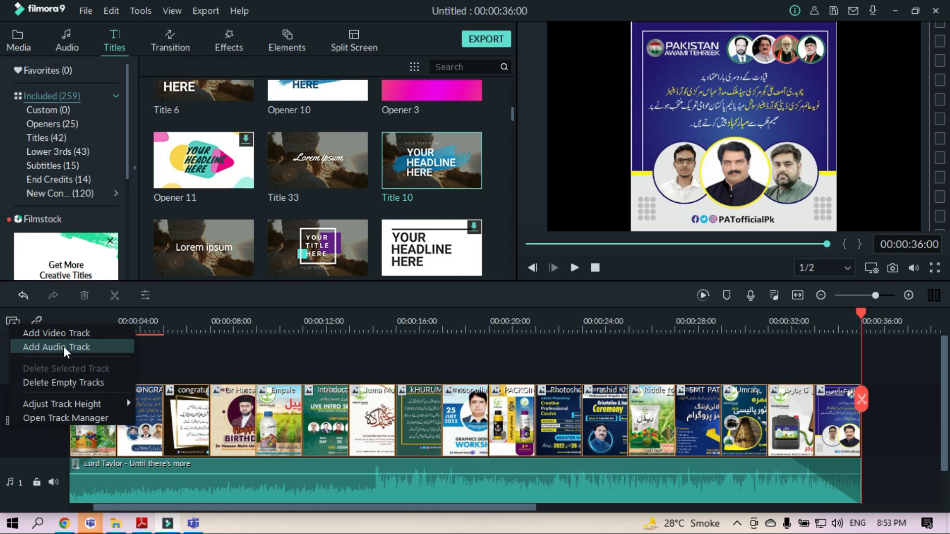
click(62, 333)
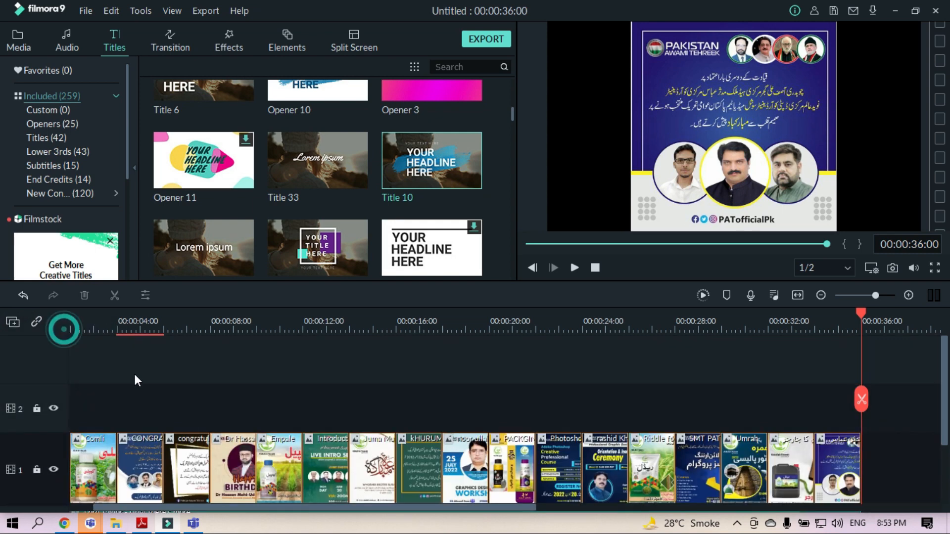
drag(434, 157, 83, 409)
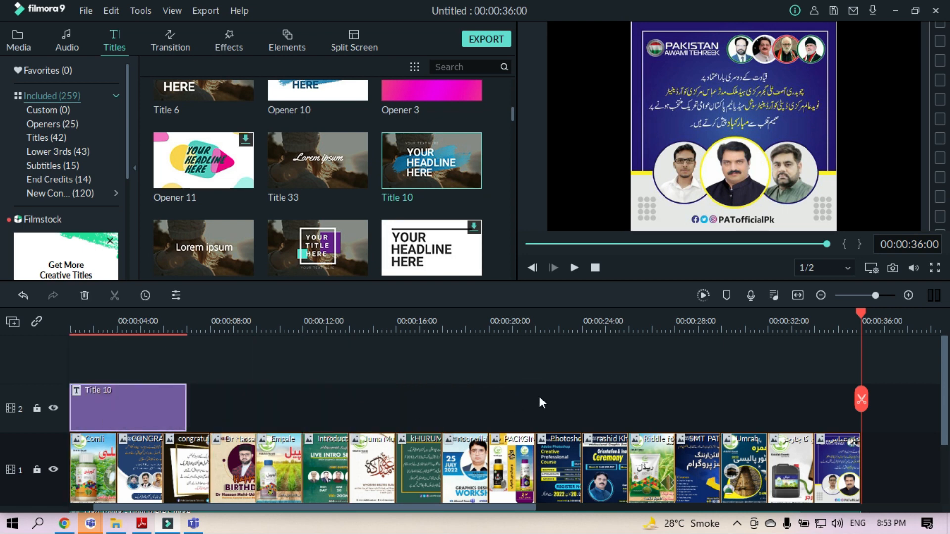
scroll(538, 394, down, 1)
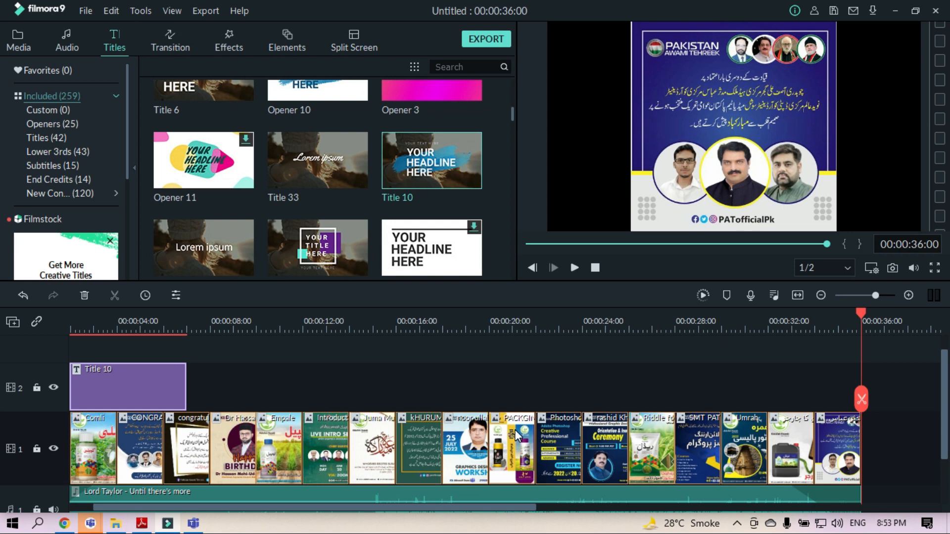
scroll(542, 434, down, 1)
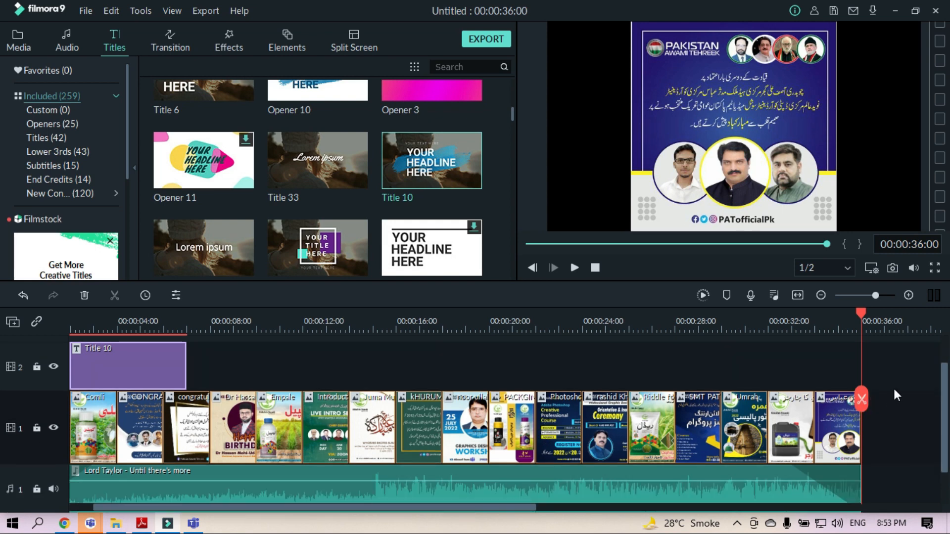
Try moving the Comli image further along the first video track and undo the move.
click(898, 411)
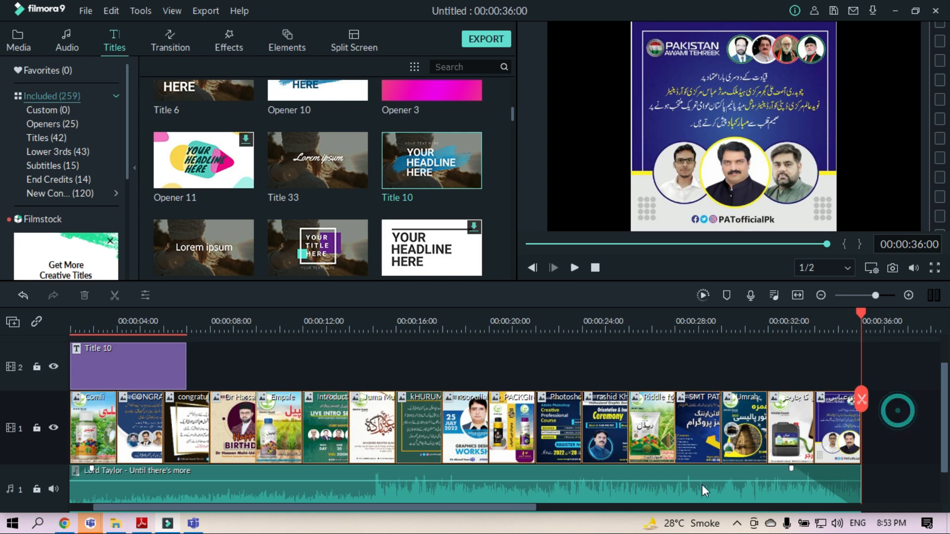
drag(105, 418, 218, 424)
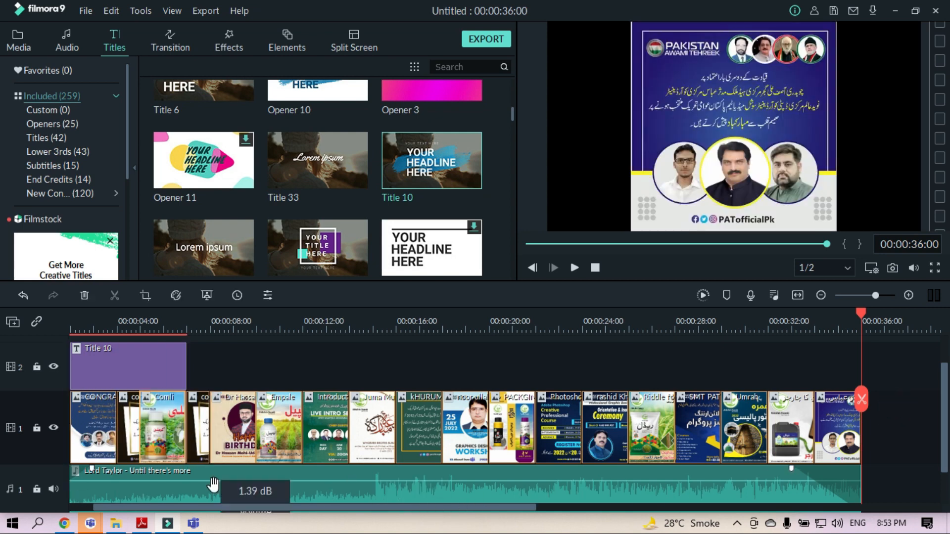
key(ctrl+z)
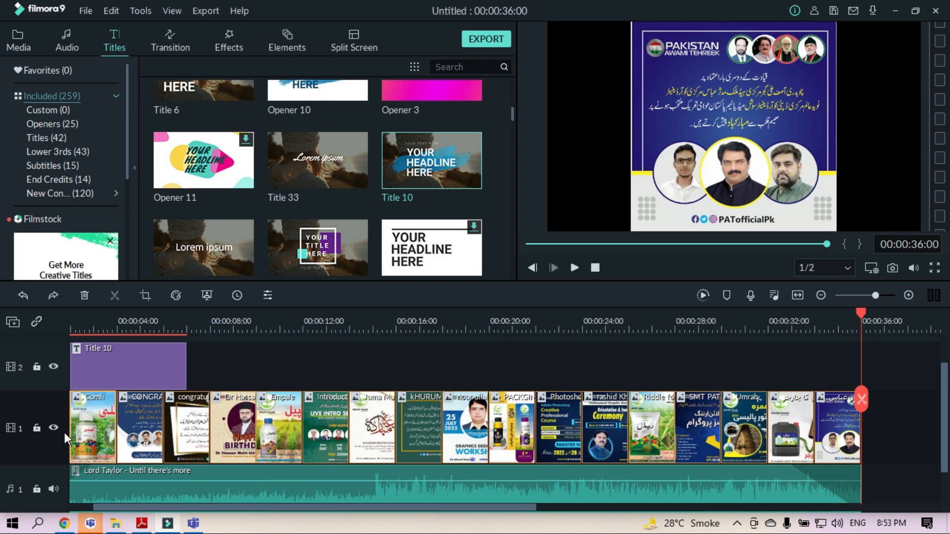
Move Title 10 to the very start of the first video track, inserted ahead of the first image.
drag(133, 365, 63, 417)
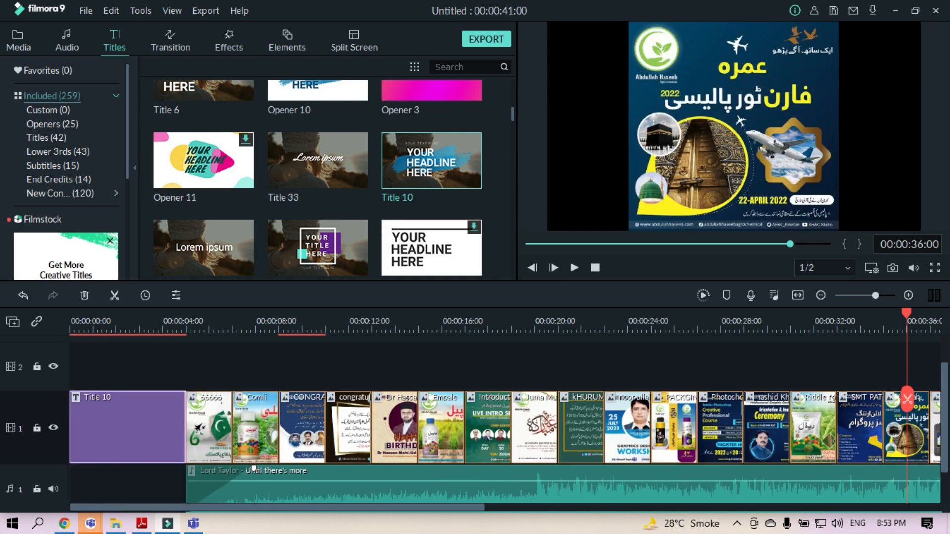
click(123, 425)
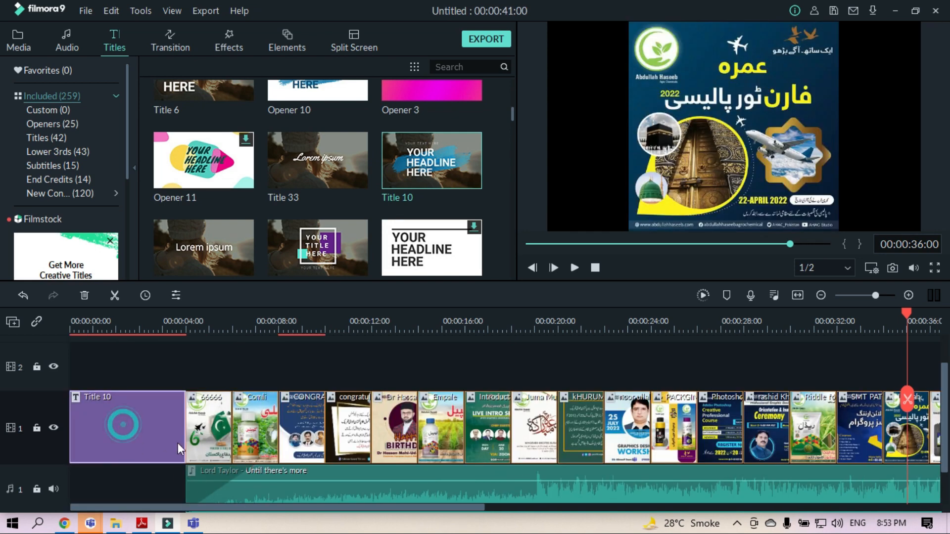
Move the music clip to the start of the timeline and extend its end to match the last image.
drag(260, 487, 256, 487)
drag(426, 489, 274, 487)
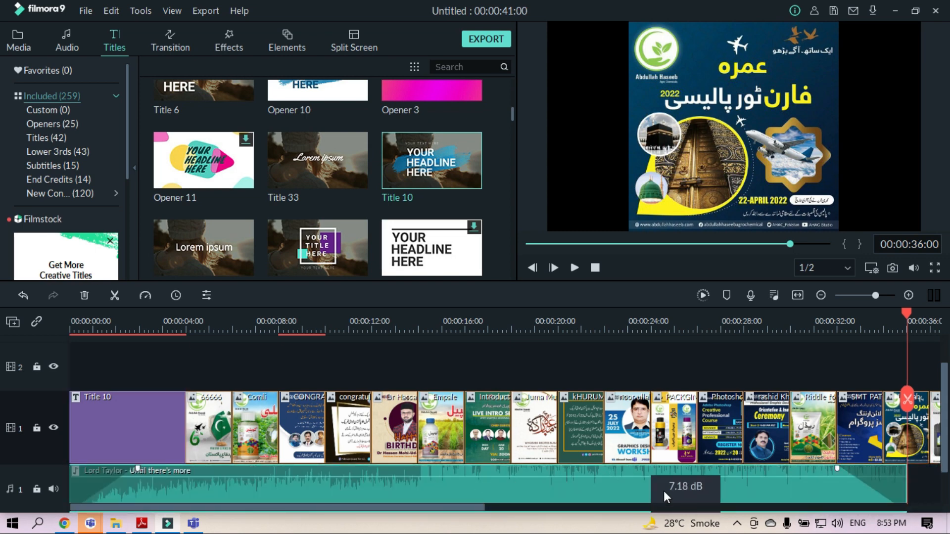
click(797, 295)
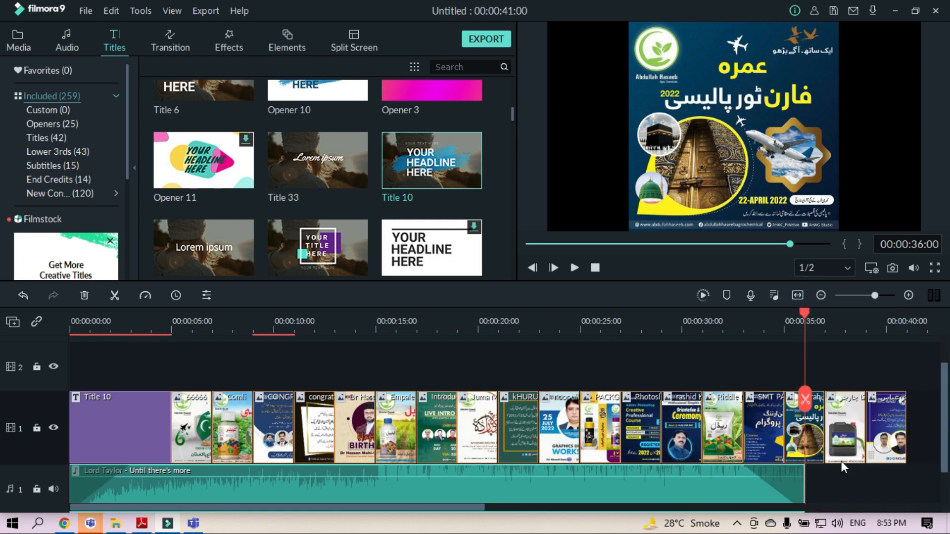
drag(804, 483, 906, 482)
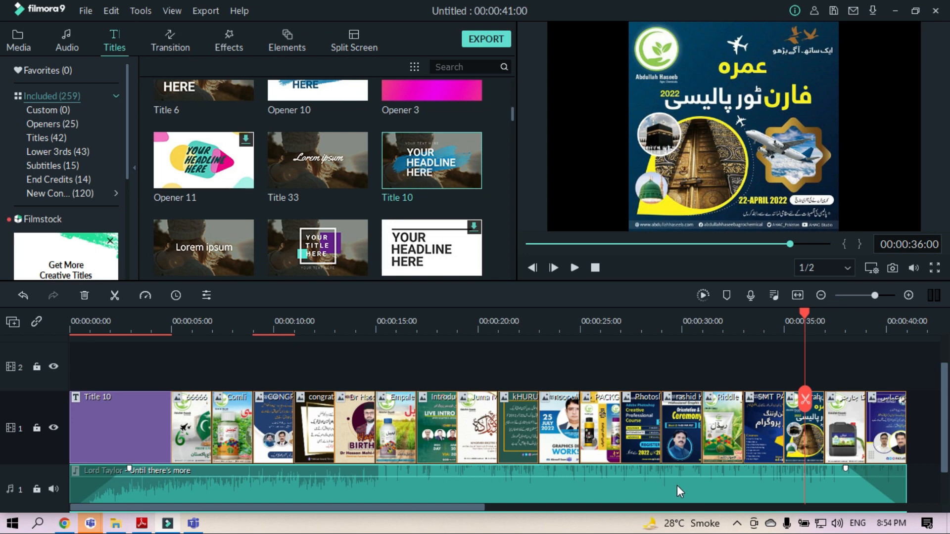
drag(803, 310, 54, 361)
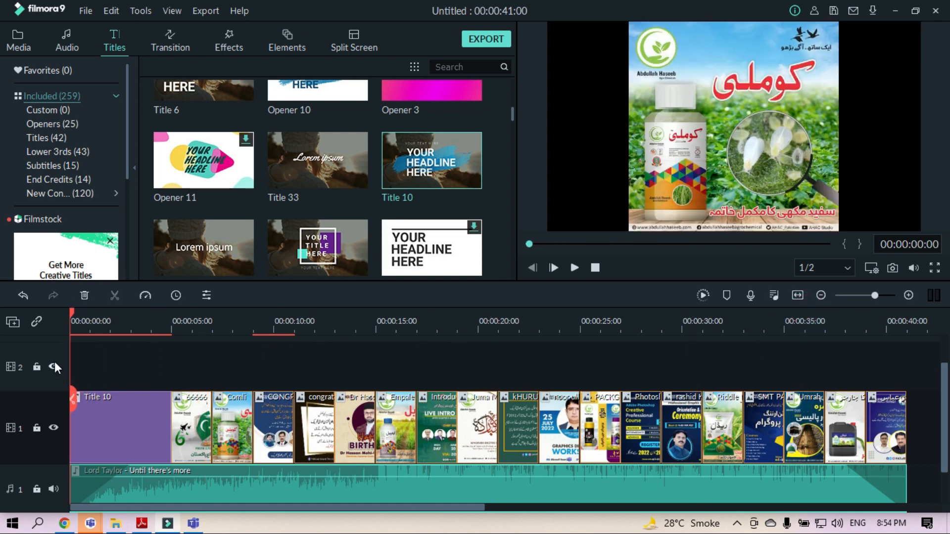
Play the opening of the timeline from the start to preview the Title 10 animation.
key(space)
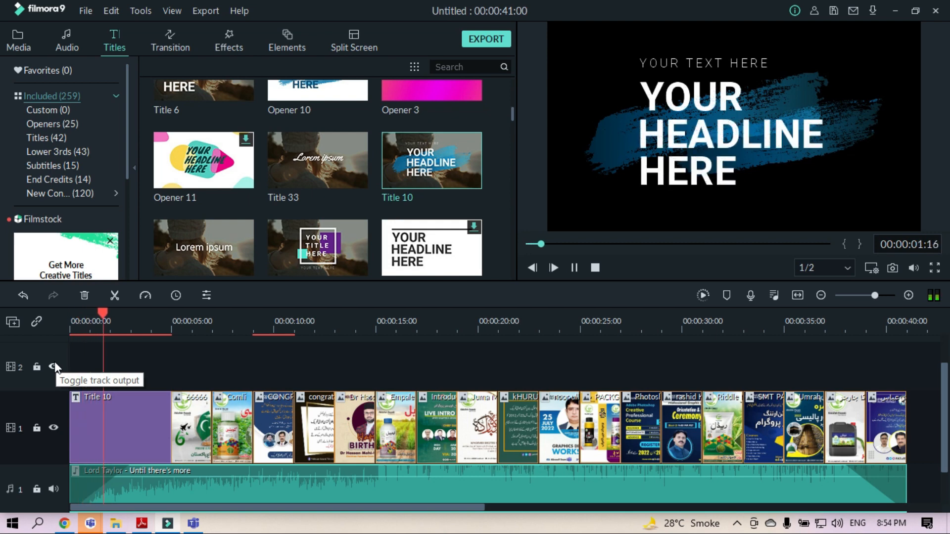
key(space)
key(space)
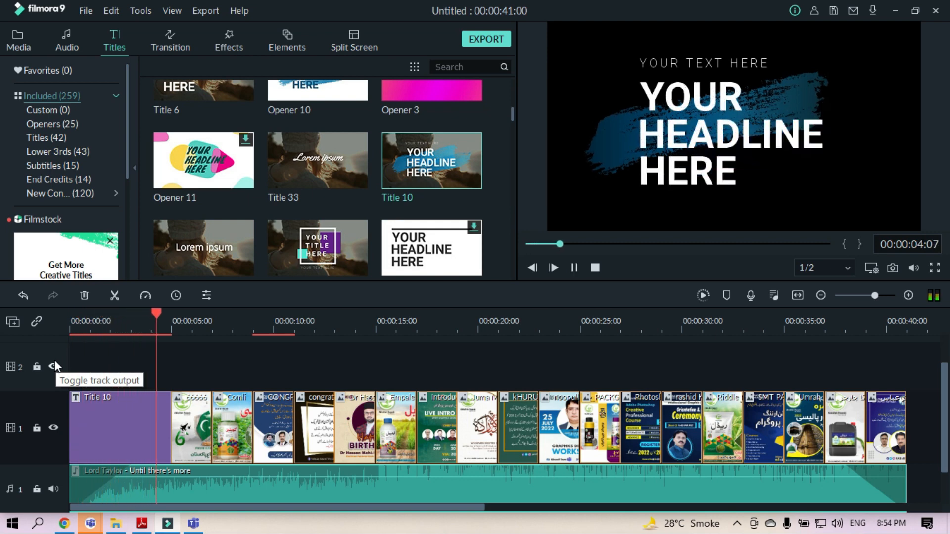
key(space)
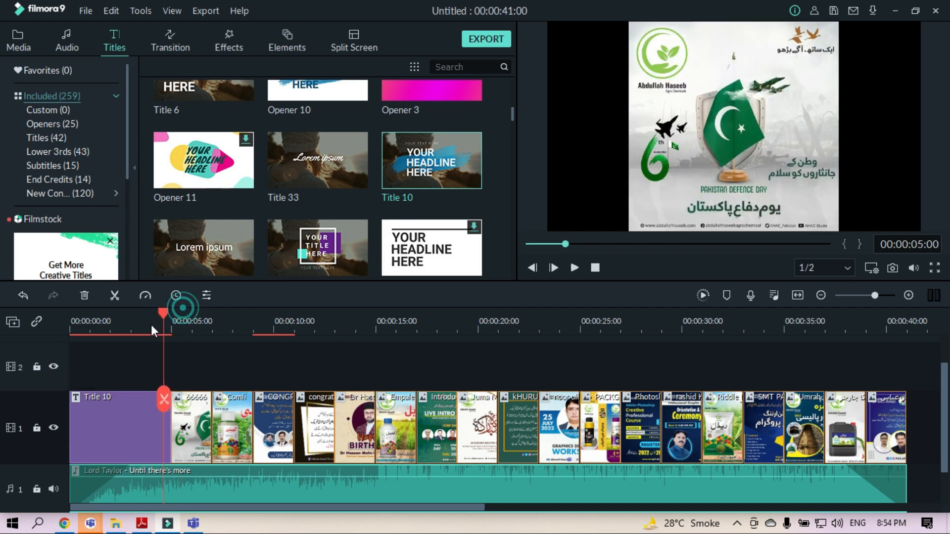
Place the playhead at 00:00:02:12, where the full title shows, and open the text settings of the Title 10 clip.
click(121, 338)
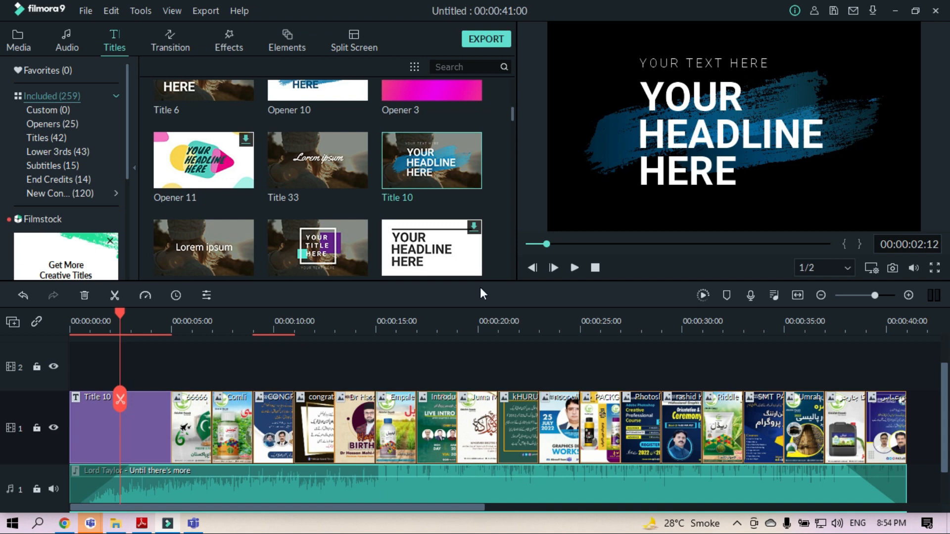
click(695, 148)
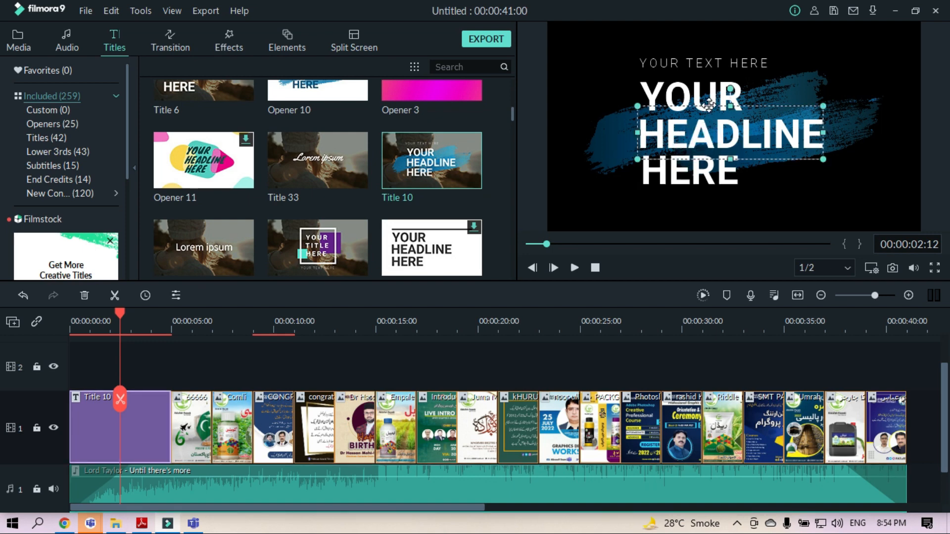
click(716, 74)
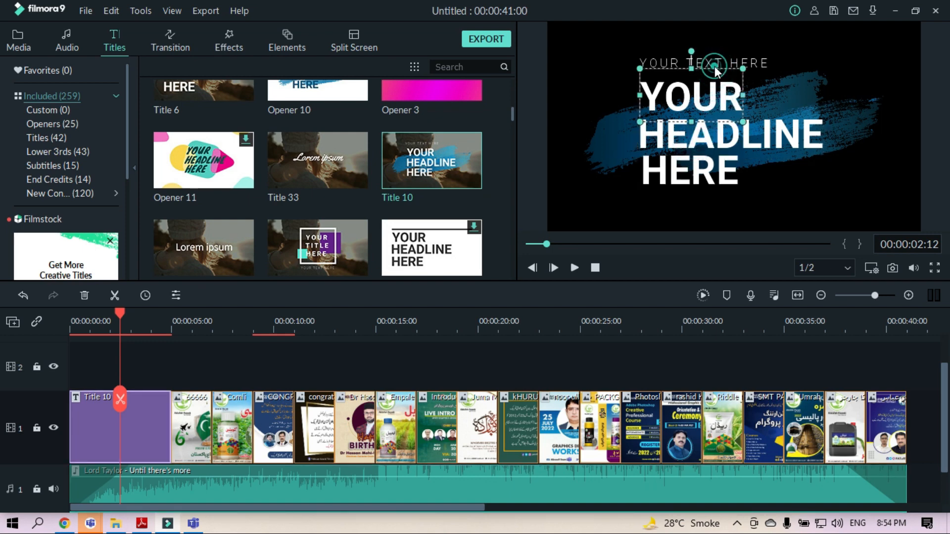
click(139, 424)
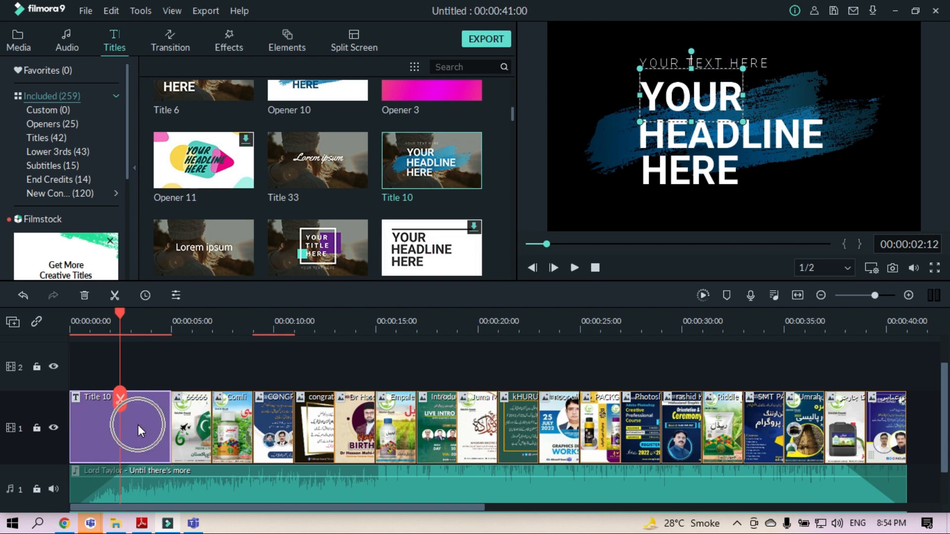
double_click(137, 423)
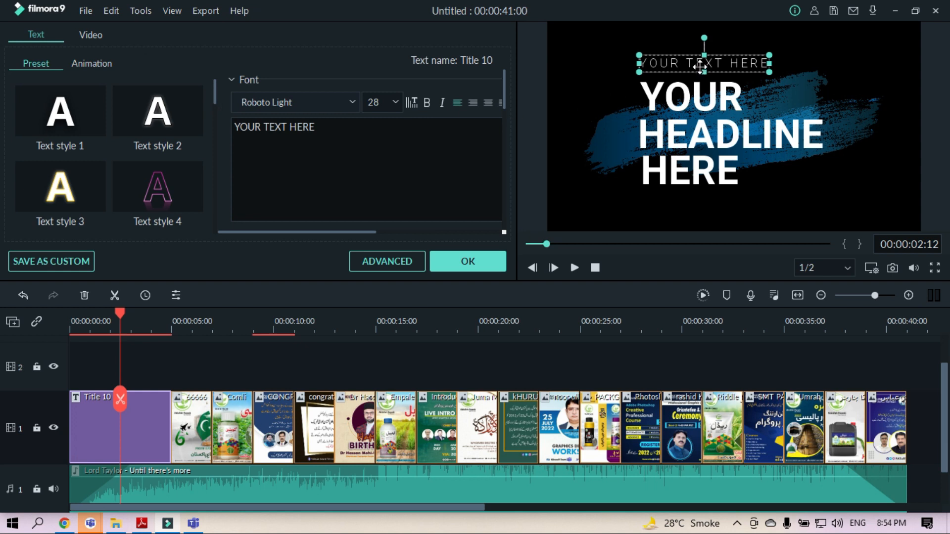
Examine the separate YOUR, HEADLINE and HERE lines of Title 10 and their editable text.
click(697, 102)
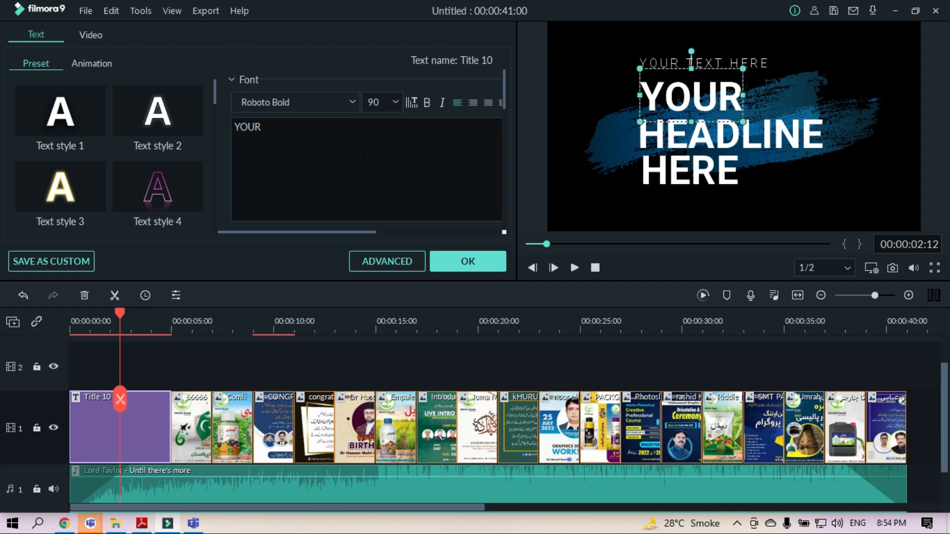
click(268, 133)
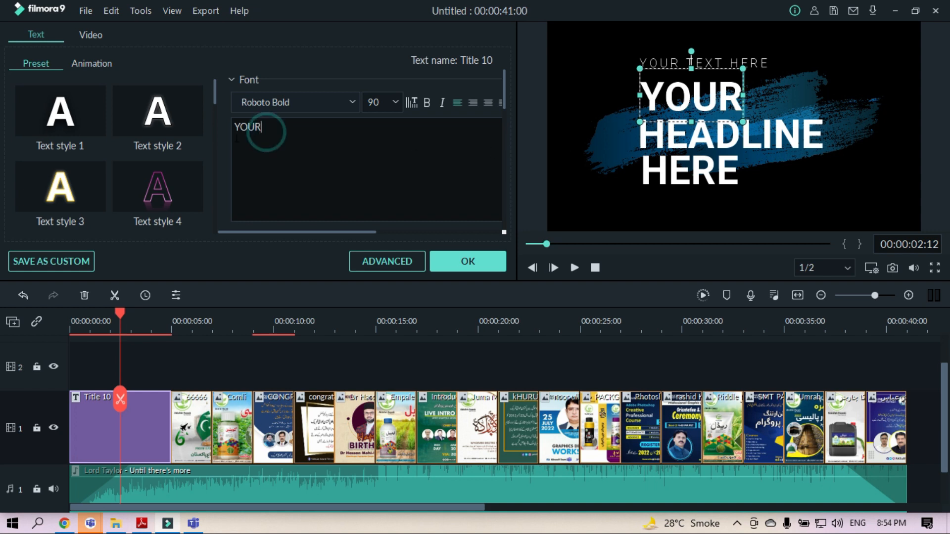
click(728, 146)
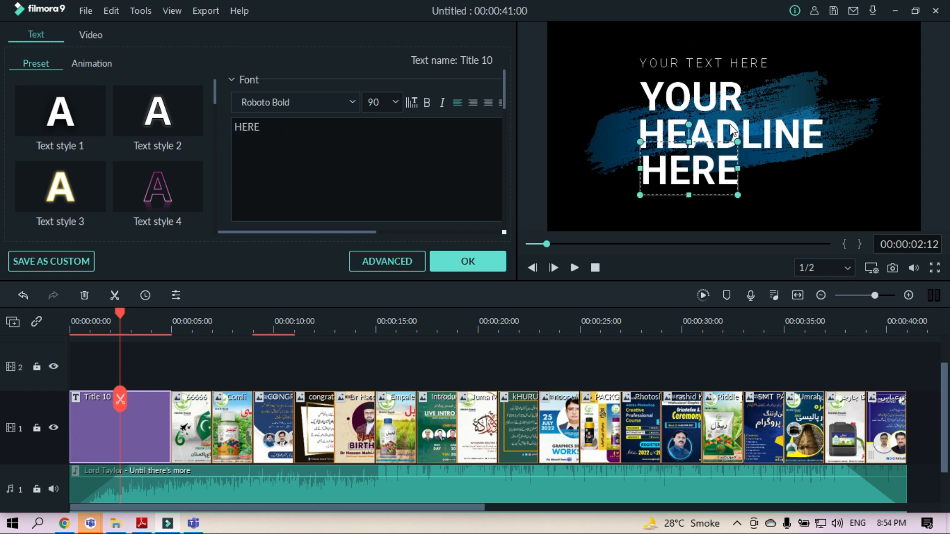
click(732, 133)
click(323, 135)
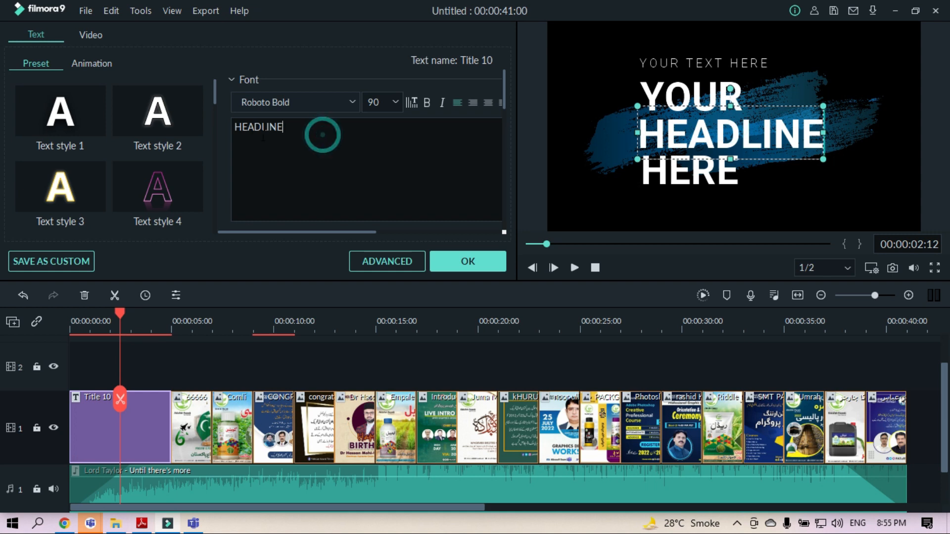
click(702, 179)
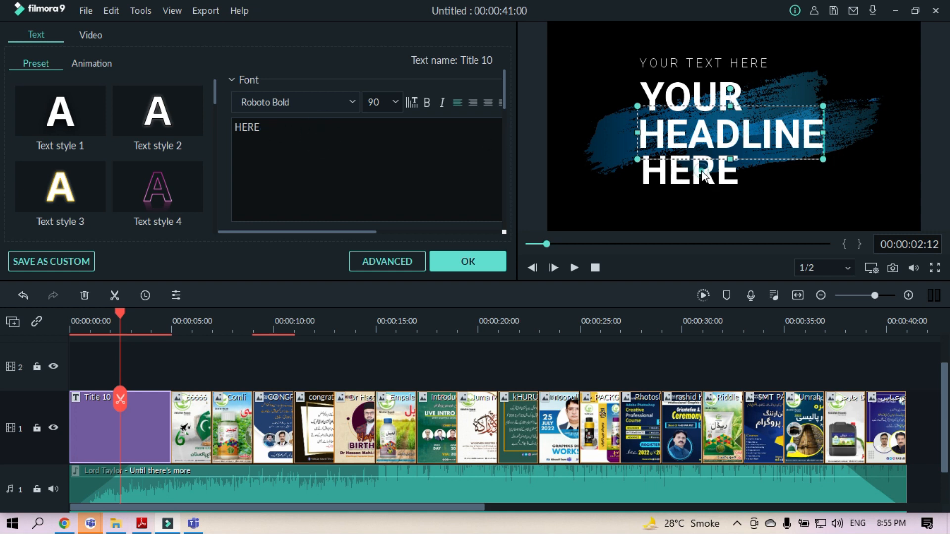
click(415, 156)
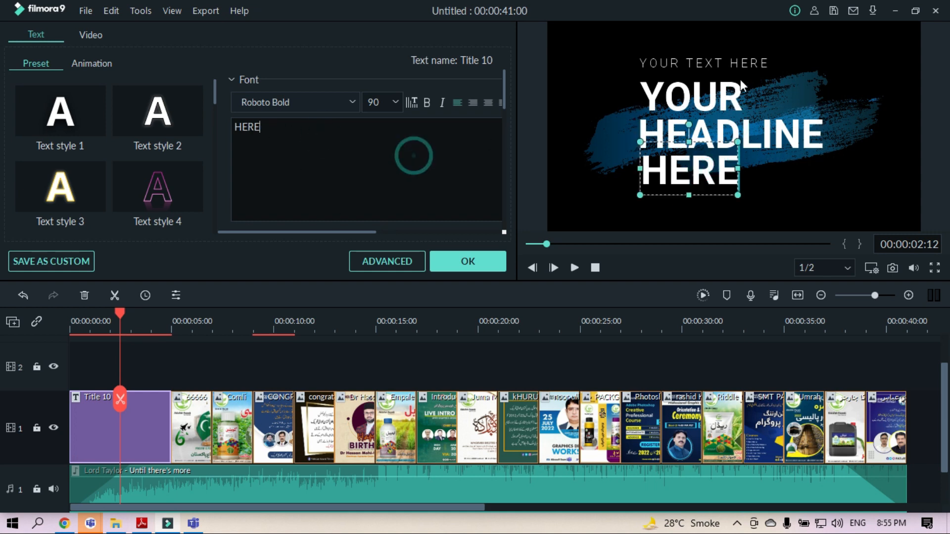
Select the small YOUR TEXT HERE line and examine its font size options and the text style presets.
click(710, 62)
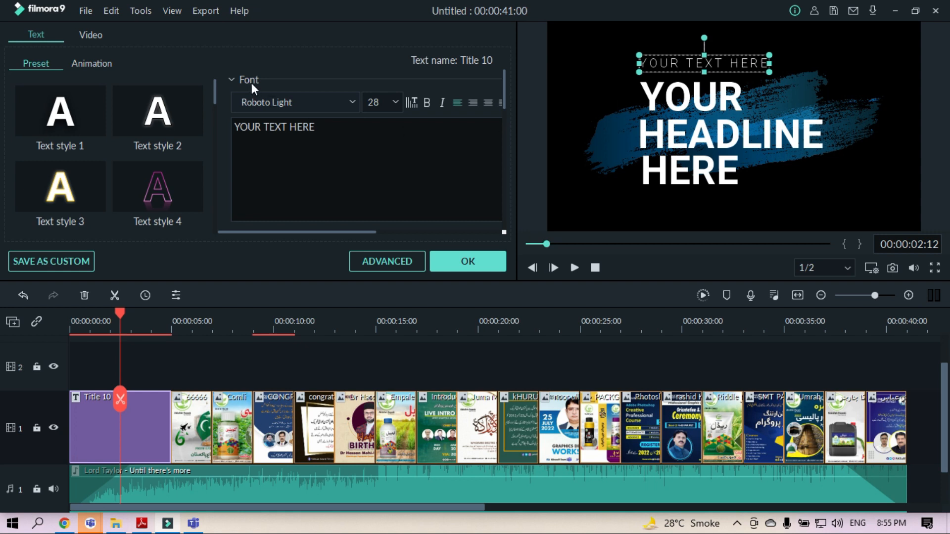
click(396, 101)
click(396, 100)
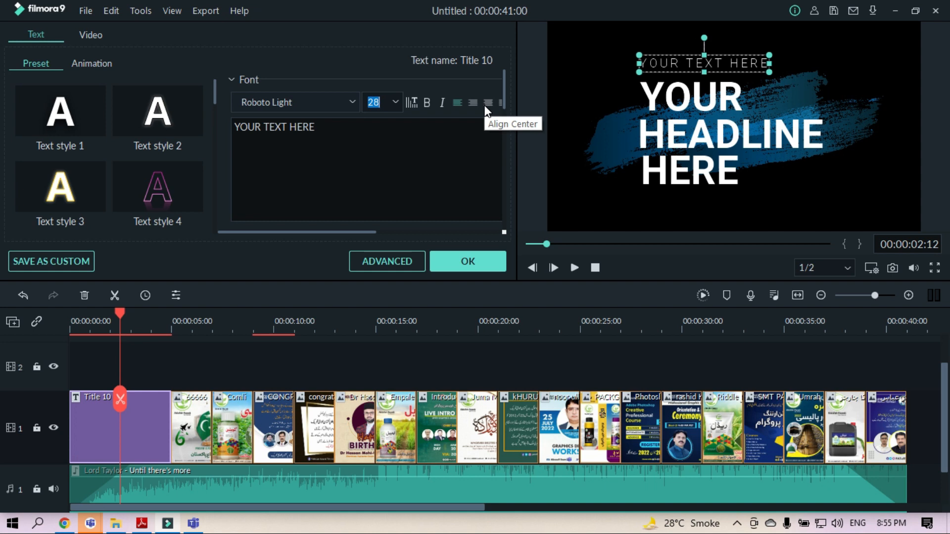
drag(349, 232, 288, 230)
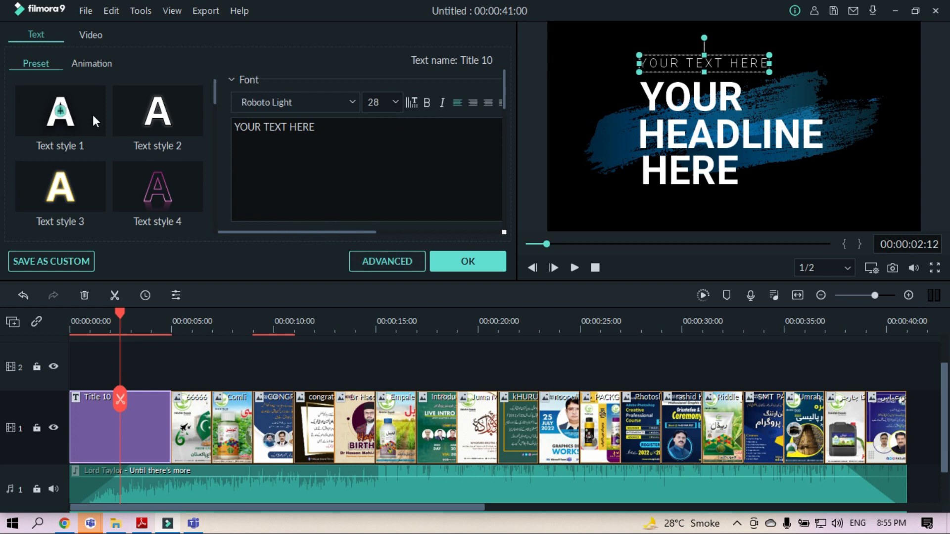
scroll(76, 174, down, 5)
scroll(89, 192, down, 4)
scroll(76, 180, up, 10)
Replace the small YOUR TEXT HERE line with the presenter's full name and correct its spelling.
click(318, 129)
triple_click(299, 133)
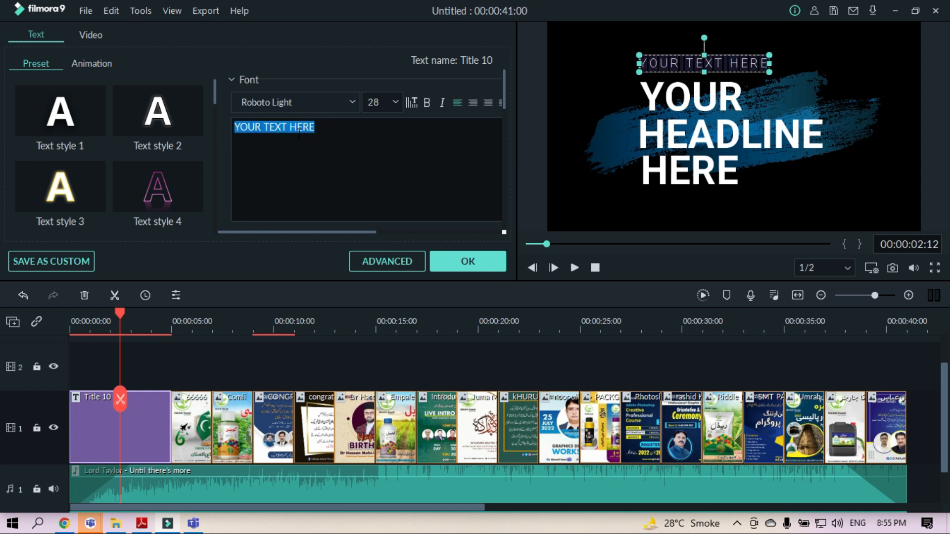
text(Rashid Khan Chndia)
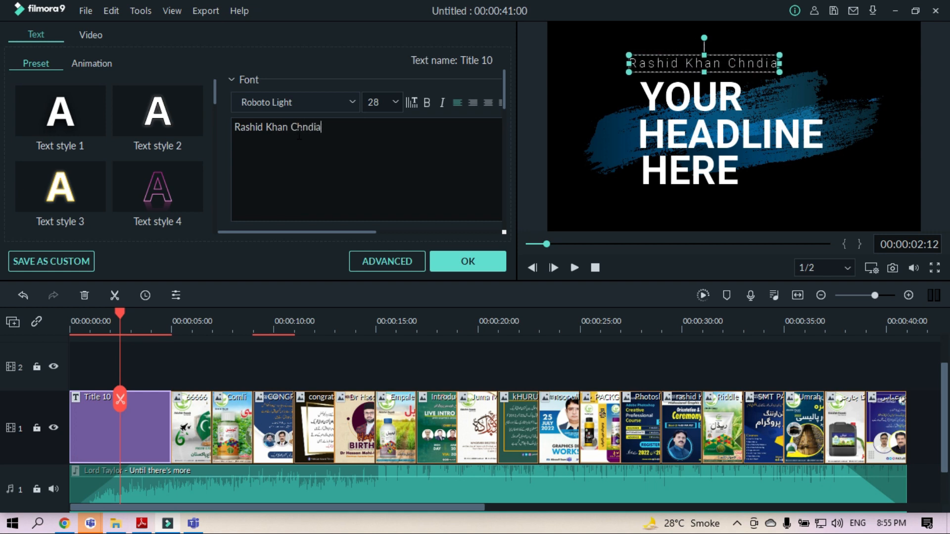
click(303, 127)
text(a)
click(620, 88)
click(602, 91)
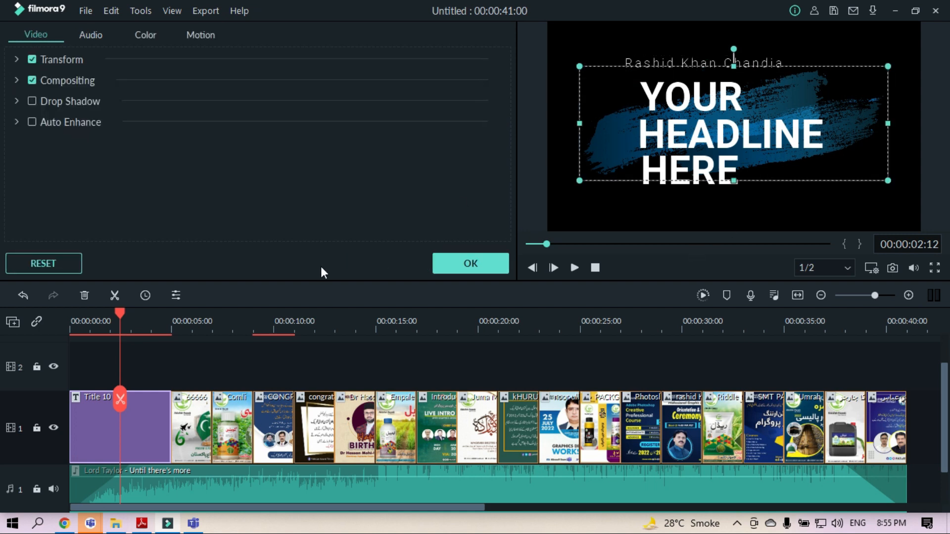
Reopen the text settings of Title 10 and shift the word YOUR slightly up and to the left.
double_click(102, 440)
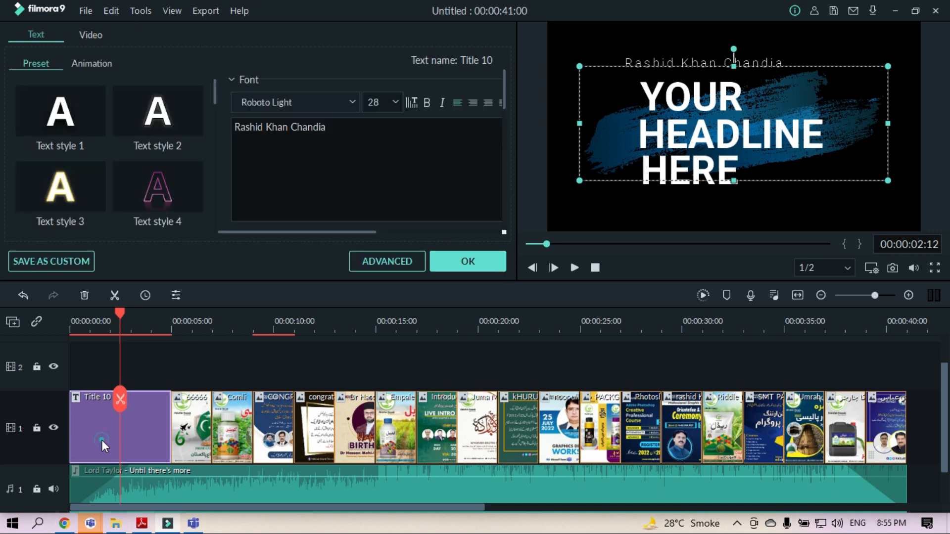
click(717, 106)
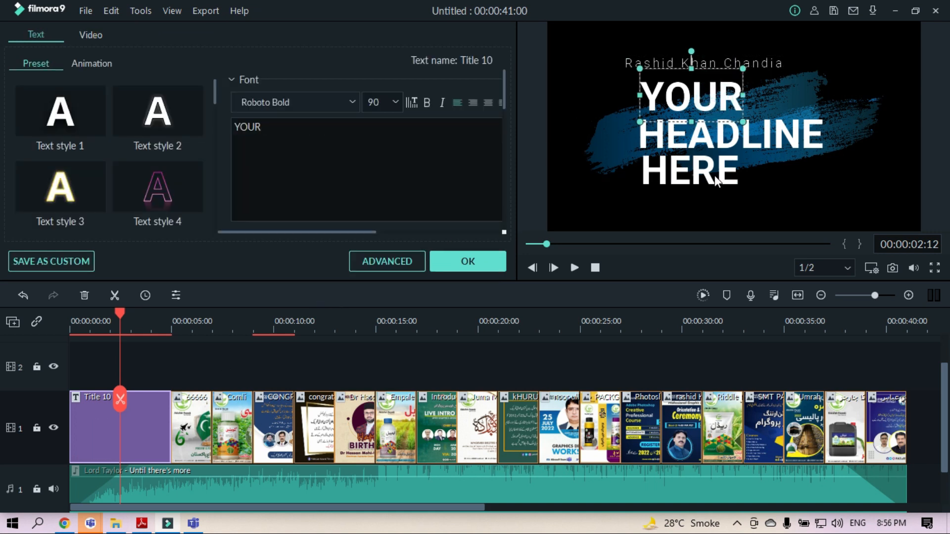
click(730, 151)
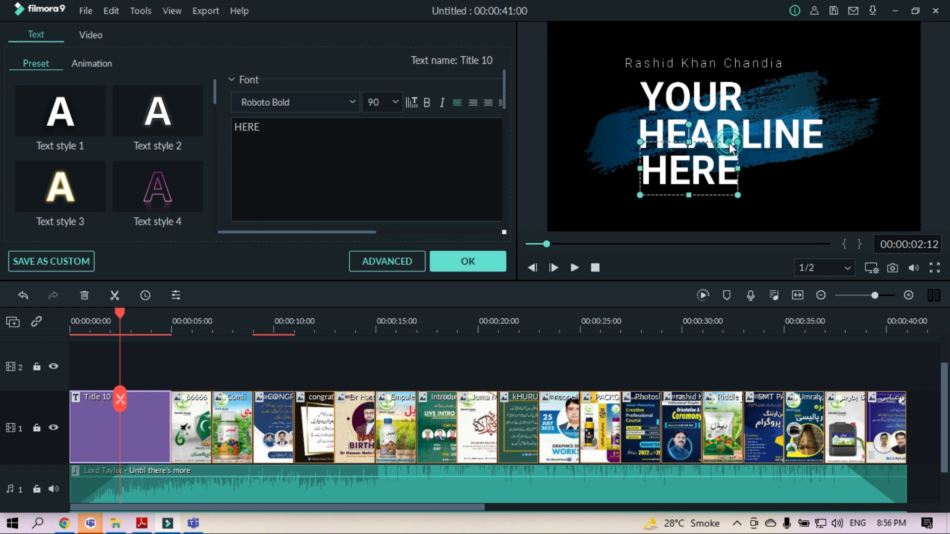
click(719, 101)
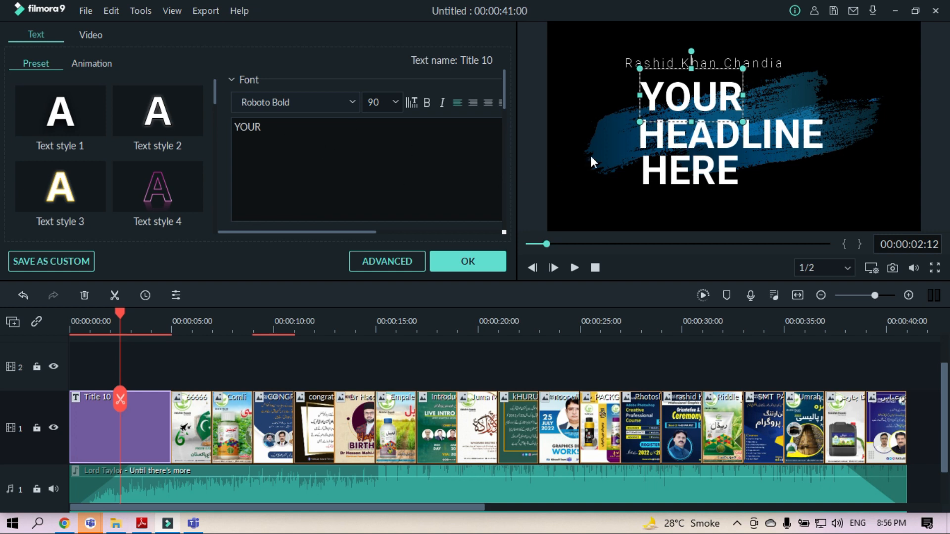
mouse_move(692, 97)
mouse_down()
mouse_move(844, 165)
mouse_move(870, 84)
mouse_move(831, 64)
mouse_move(675, 97)
mouse_move(688, 101)
mouse_up()
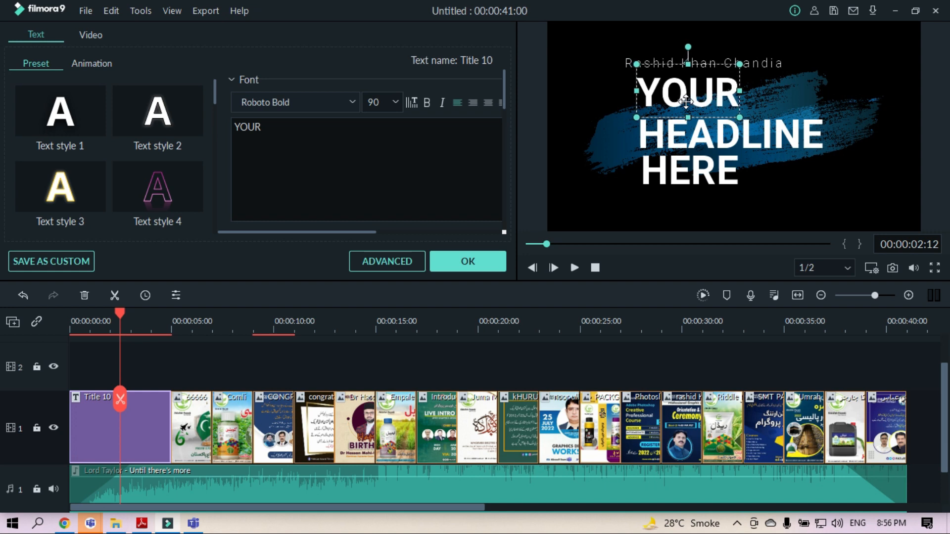
Replace the HEADLINE text in the title's middle line with WORK.
click(695, 132)
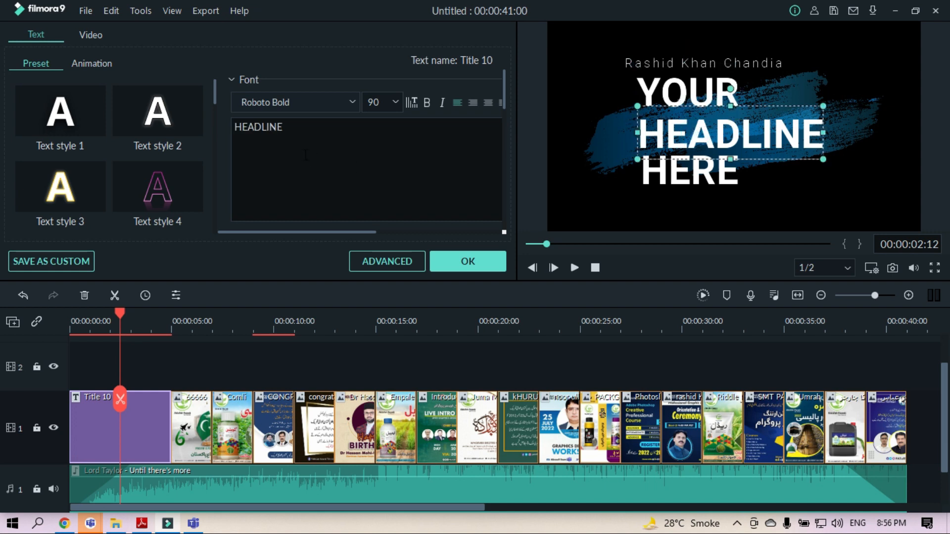
click(292, 128)
double_click(252, 127)
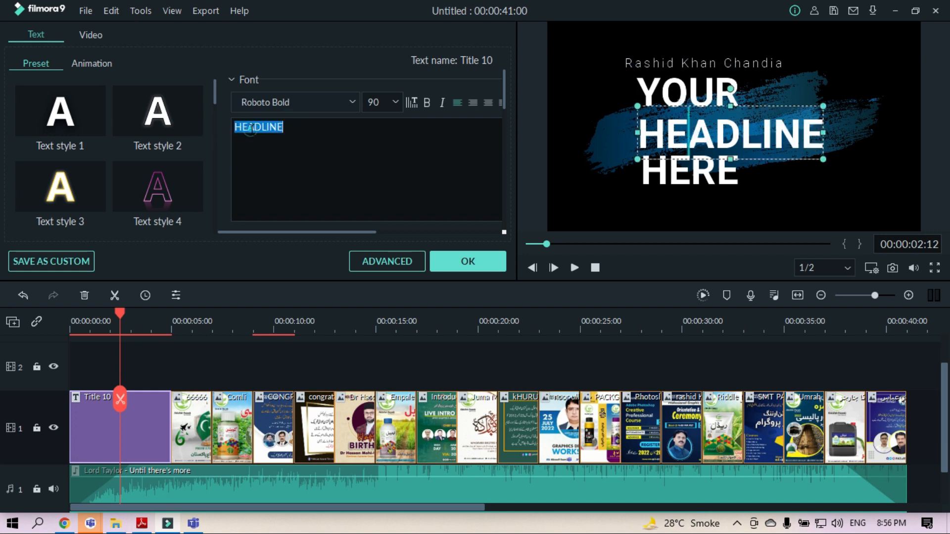
text(WORK)
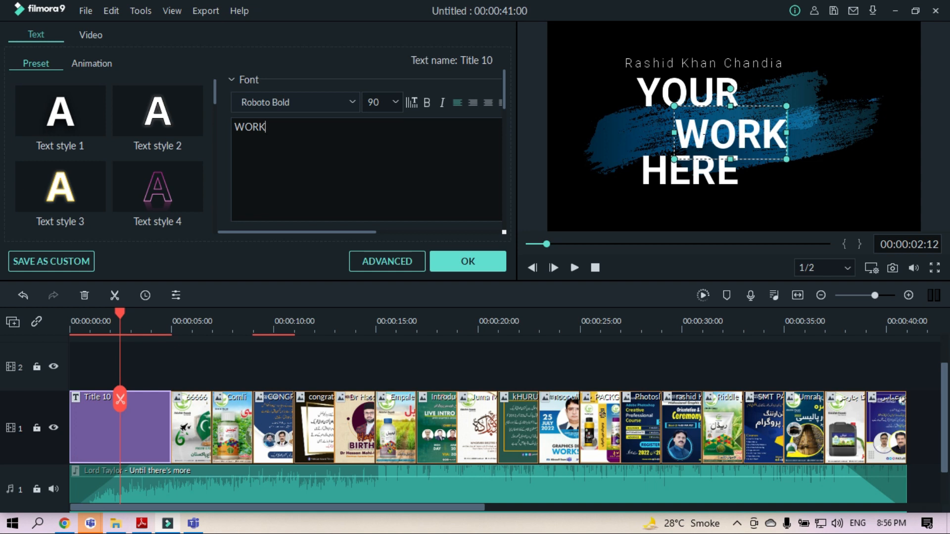
Try the Roboto font on the word WORK, and settle on Roboto Black.
double_click(250, 126)
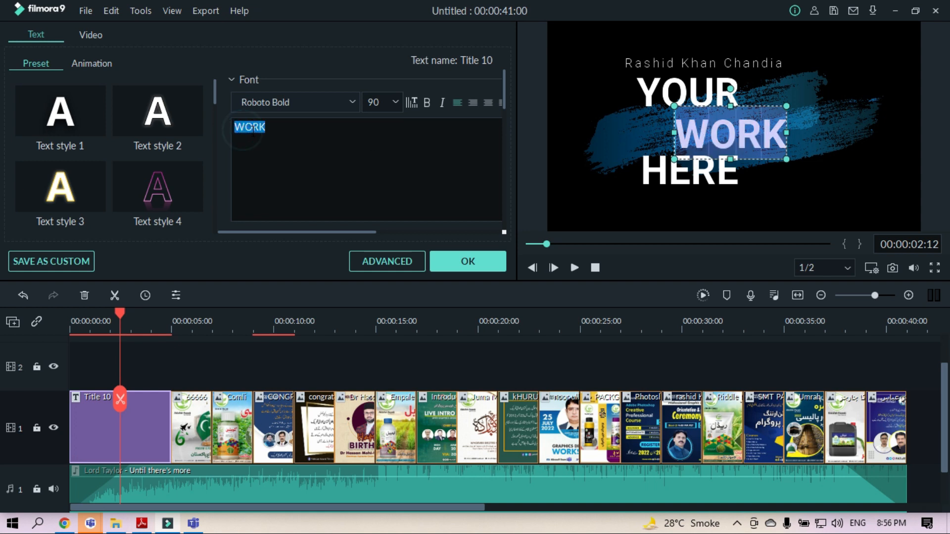
click(352, 99)
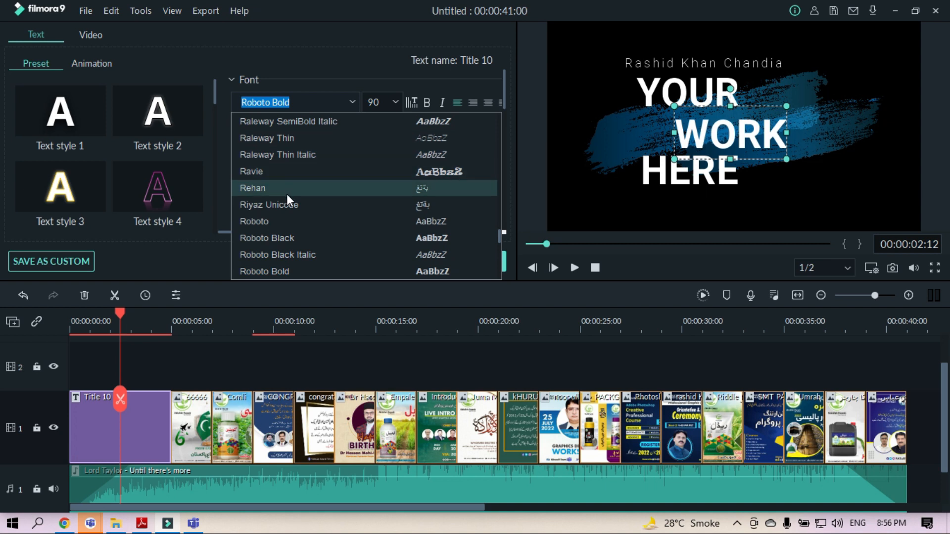
click(275, 224)
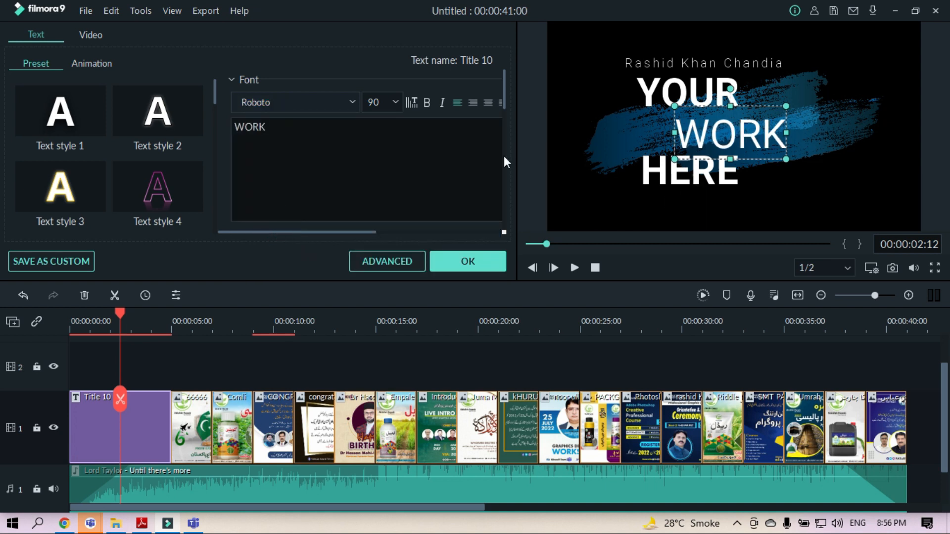
click(351, 102)
click(272, 237)
Try font size 72 on the word WORK, settle on size 80, and make it bold.
click(399, 100)
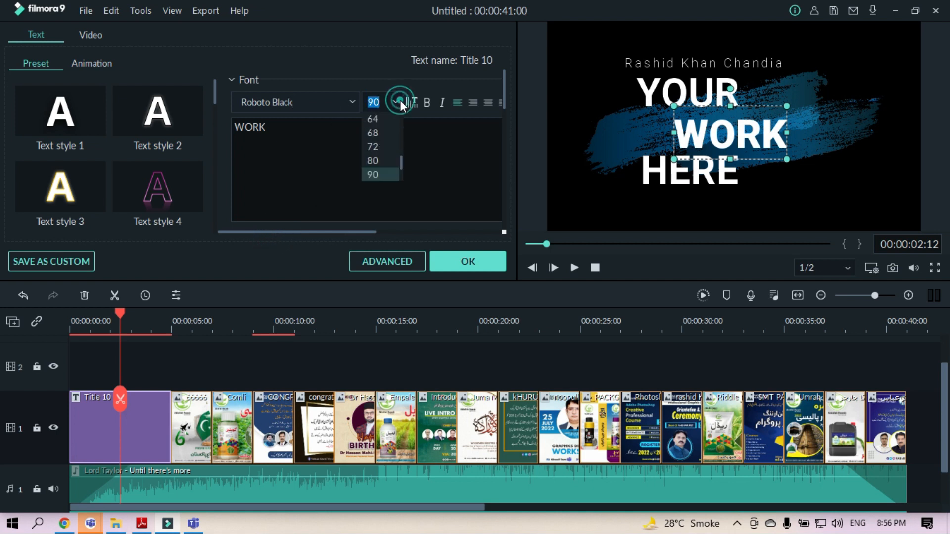
click(378, 148)
click(393, 101)
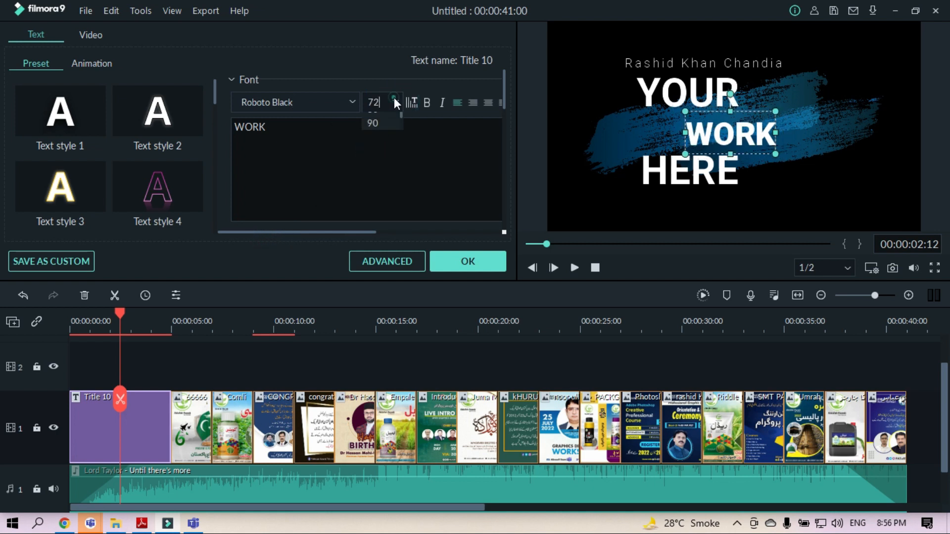
click(378, 156)
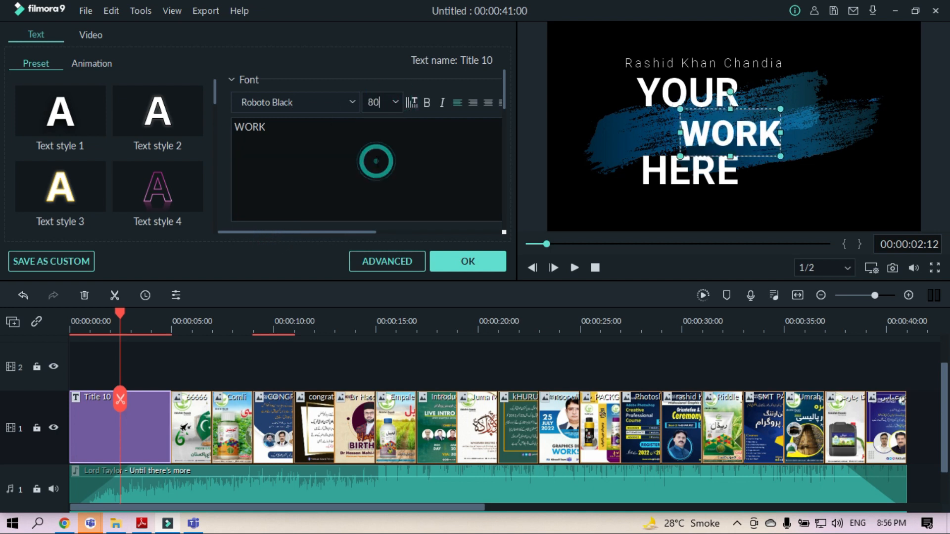
click(426, 104)
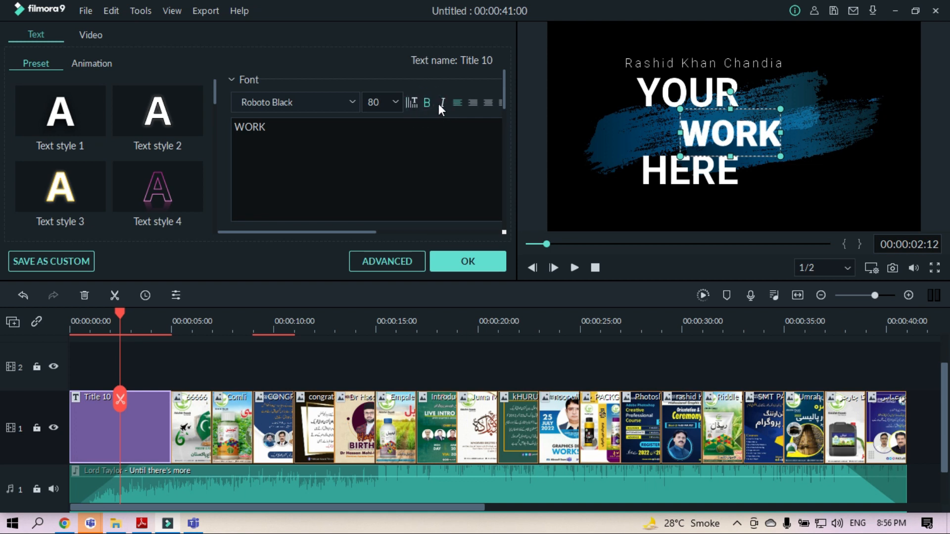
Remove the bold from the word WORK and shift it slightly up and to the right in the title.
click(442, 103)
click(440, 103)
click(427, 103)
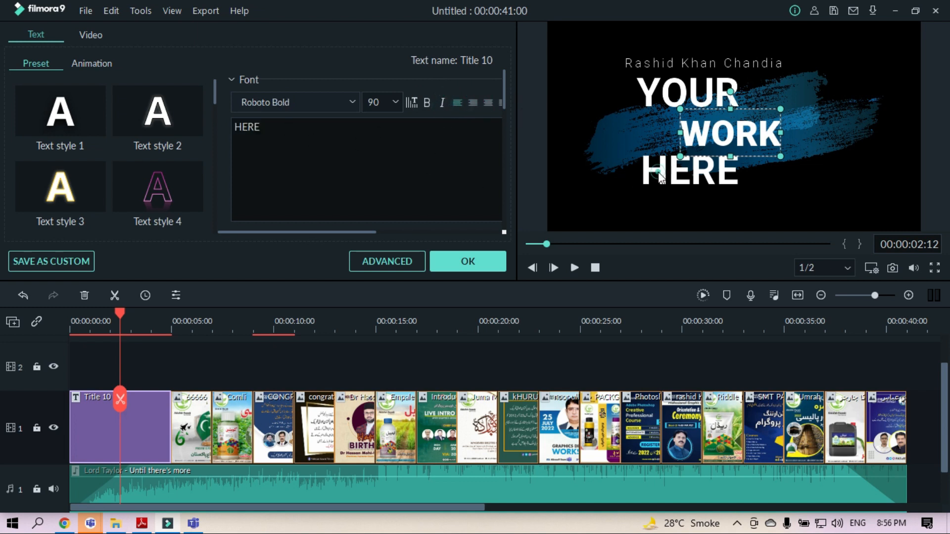
click(698, 185)
click(768, 134)
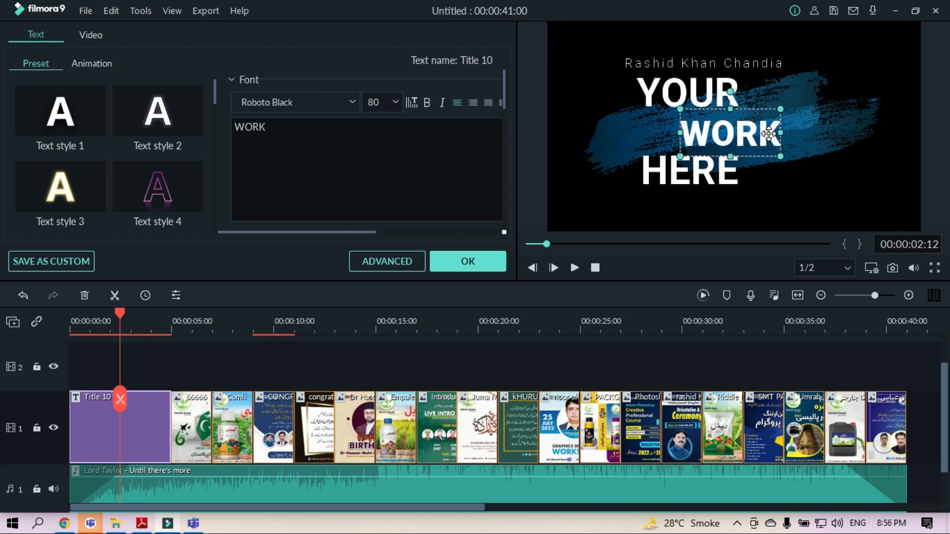
drag(750, 137, 758, 130)
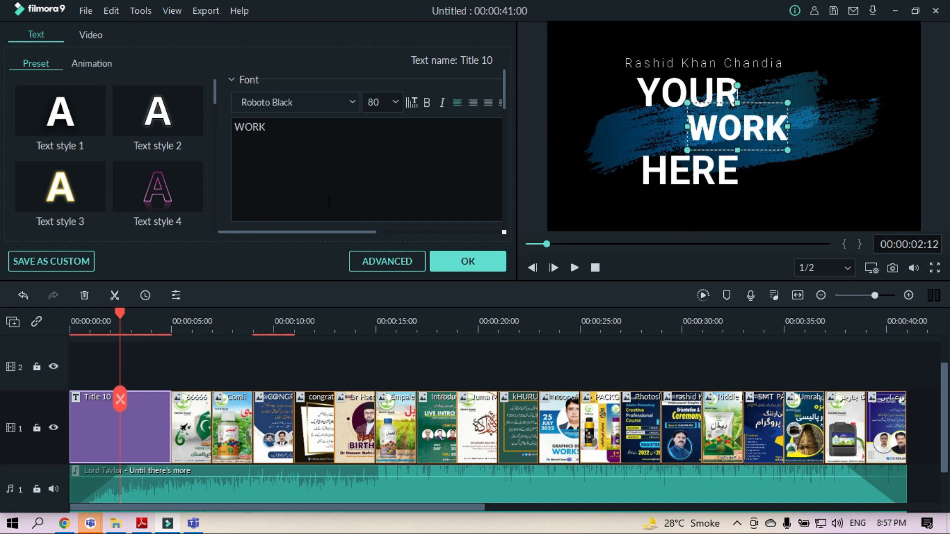
Try a dark purple text fill on the title's name line in the advanced text editor, and discard it.
click(379, 263)
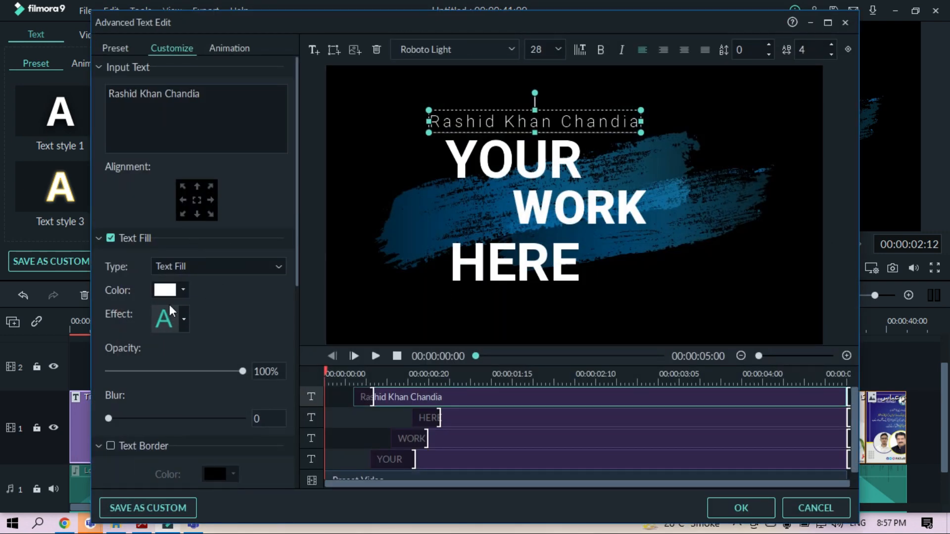
click(183, 292)
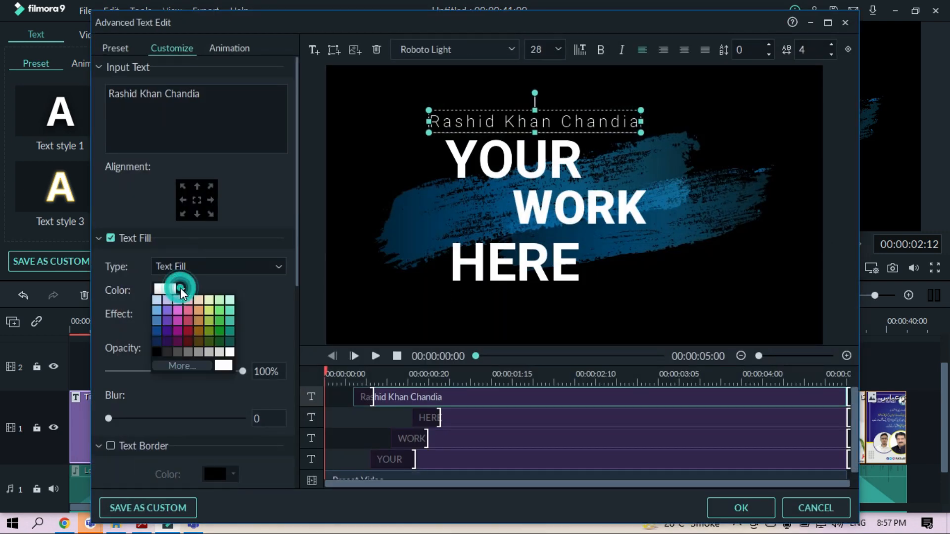
click(167, 334)
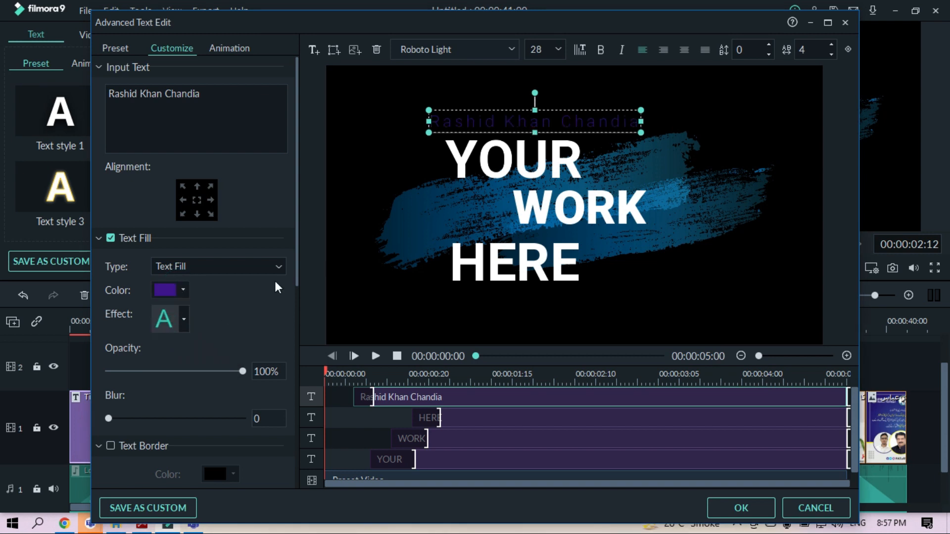
click(818, 501)
click(538, 276)
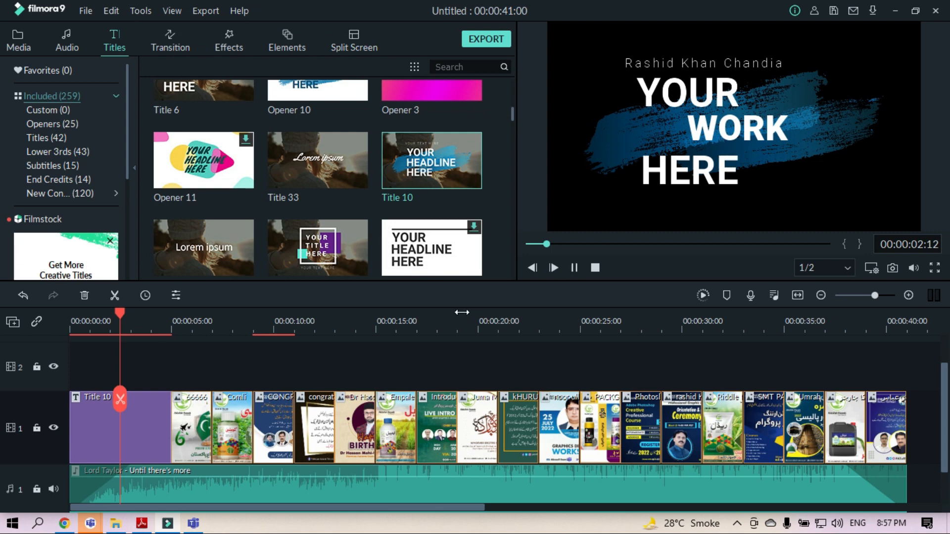
Shift the word YOUR slightly to the right and play the opening title through to the first image.
key(space)
key(space)
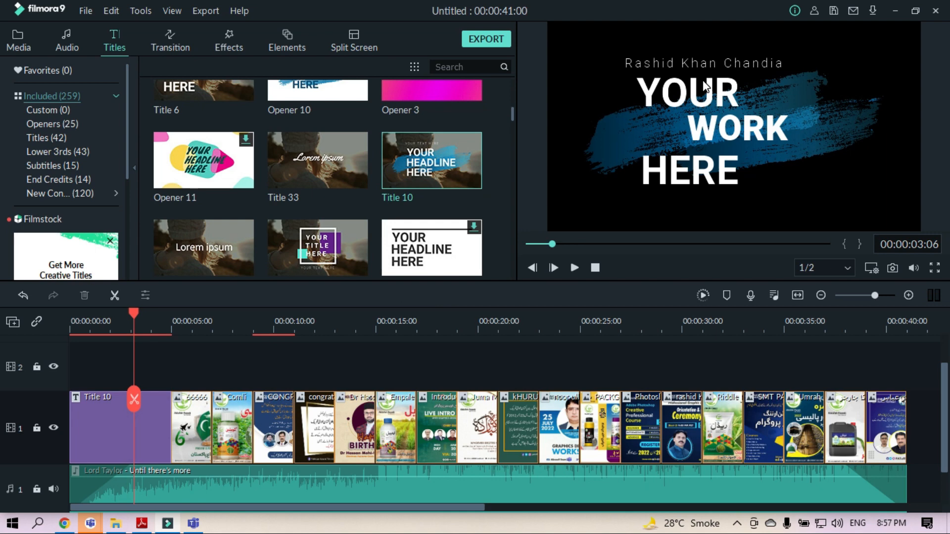
click(702, 102)
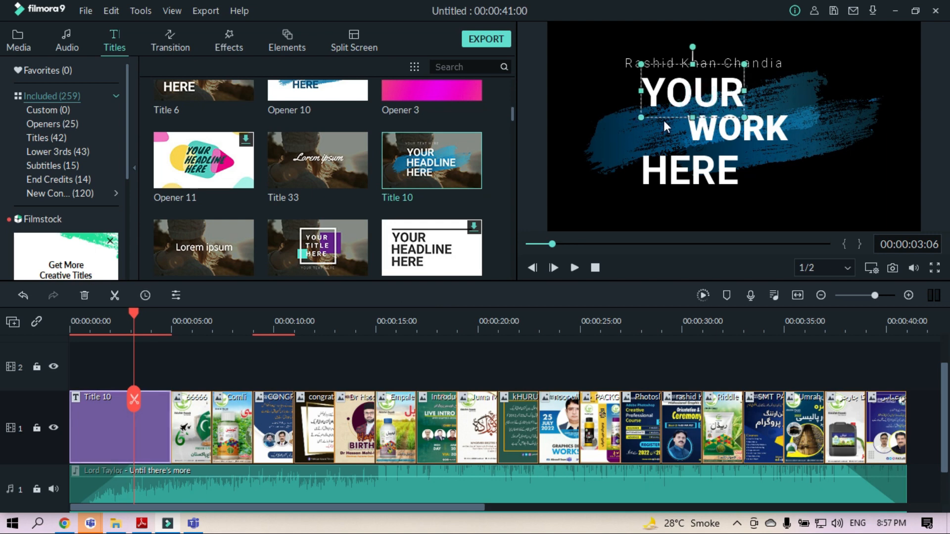
drag(134, 313, 152, 339)
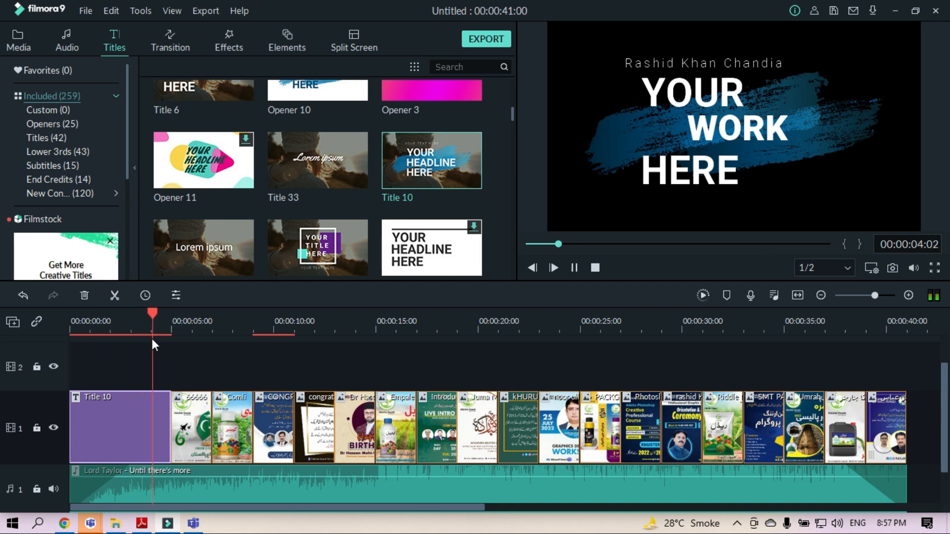
key(space)
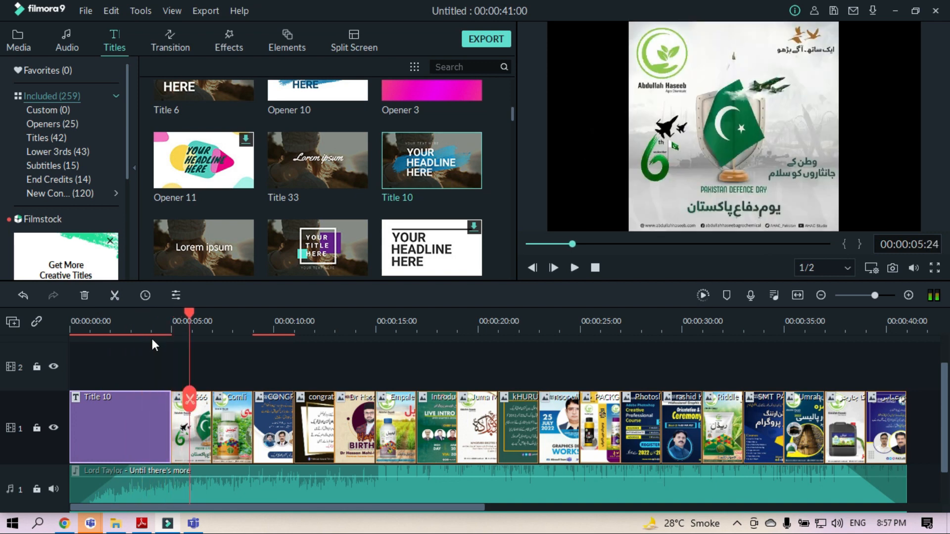
Delete the Title 10 clip from the start of the timeline.
drag(188, 315, 127, 333)
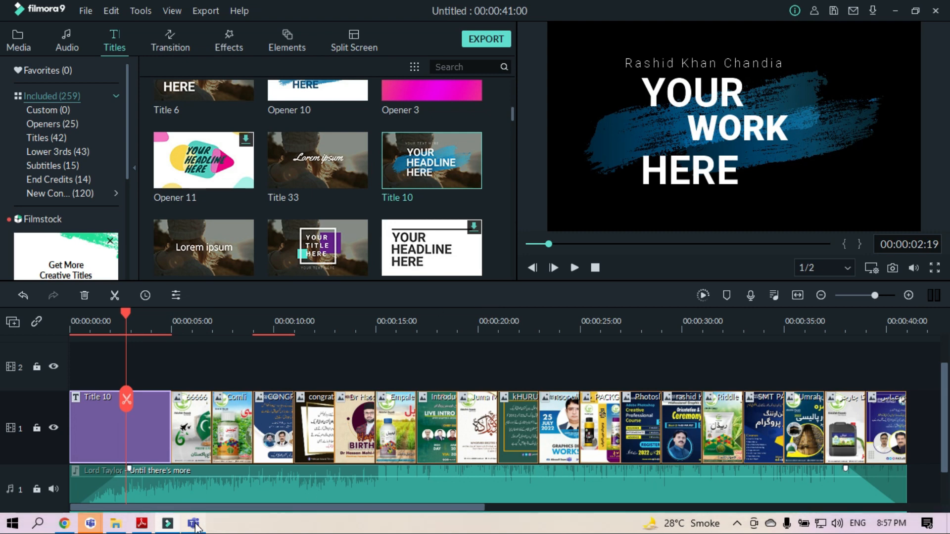
click(707, 128)
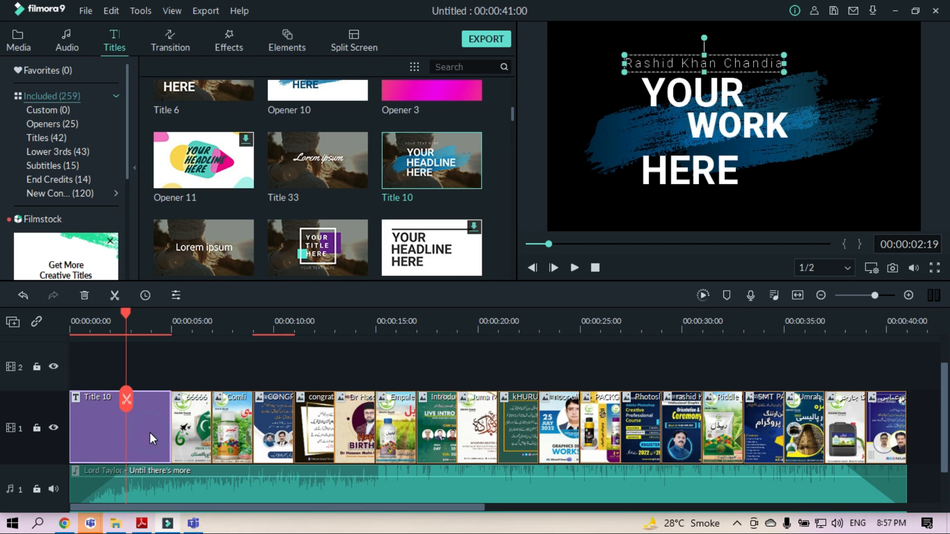
key(Delete)
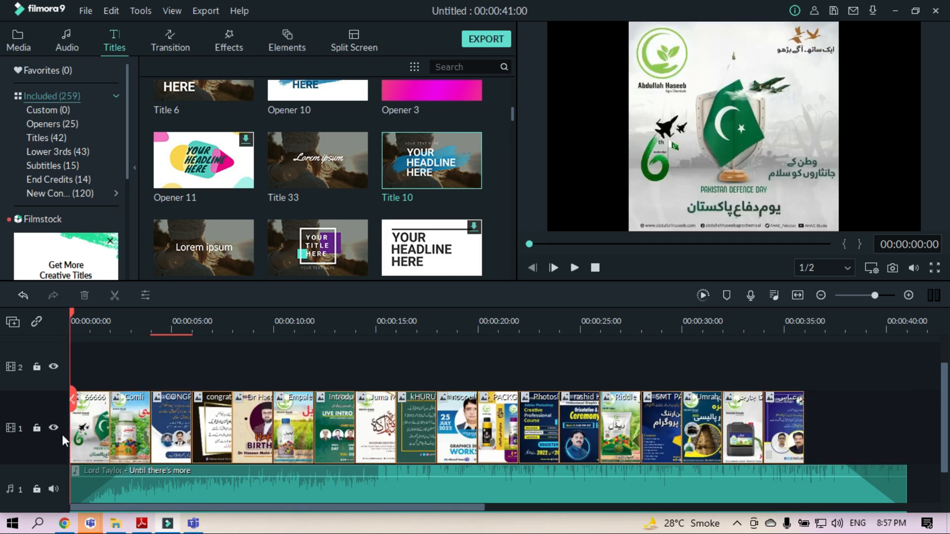
Insert the New Opener 25 title at the start of the first video track, ahead of the images, and preview it.
scroll(290, 195, down, 10)
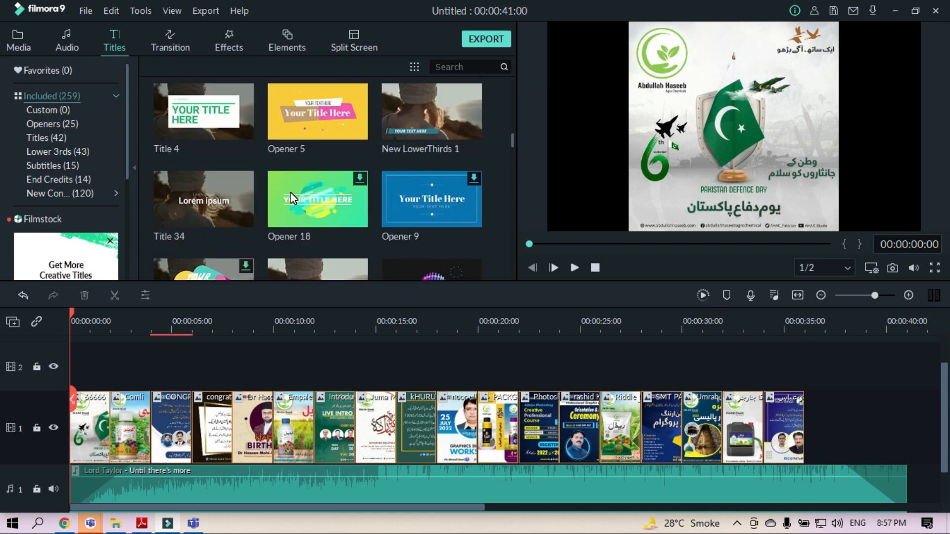
scroll(411, 230, down, 10)
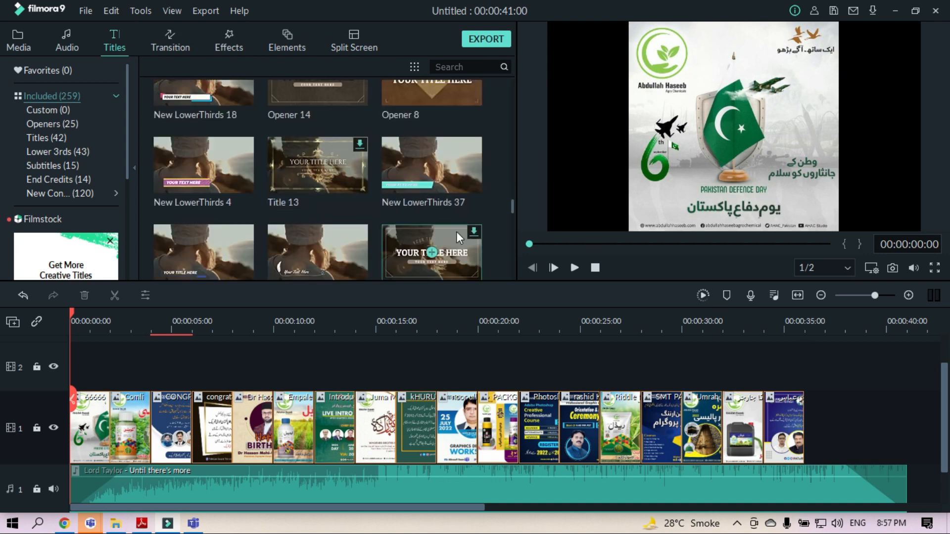
scroll(405, 235, down, 10)
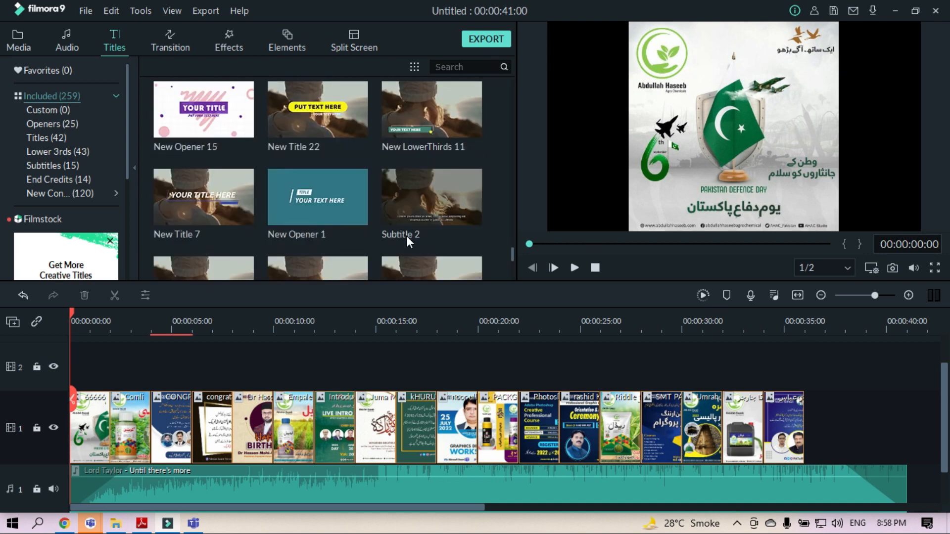
scroll(296, 218, down, 5)
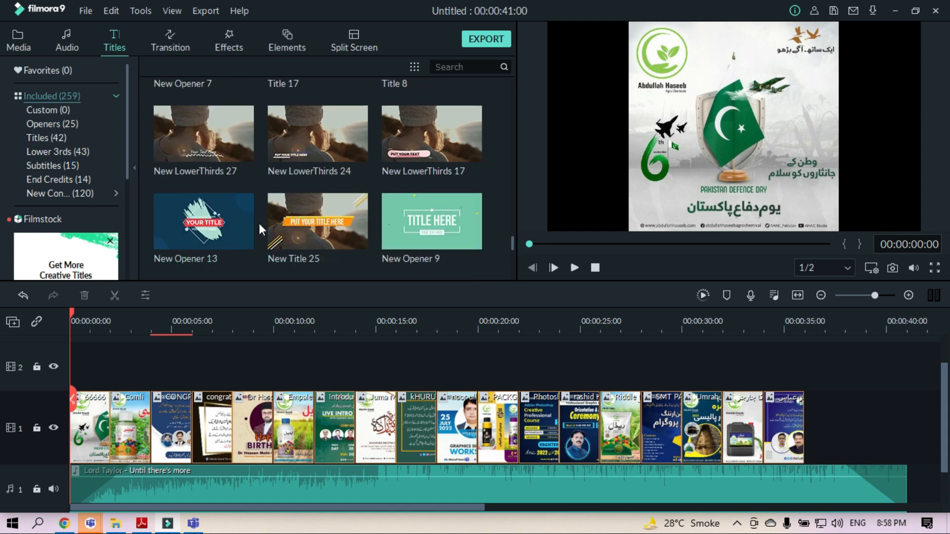
scroll(259, 224, down, 3)
scroll(244, 209, down, 3)
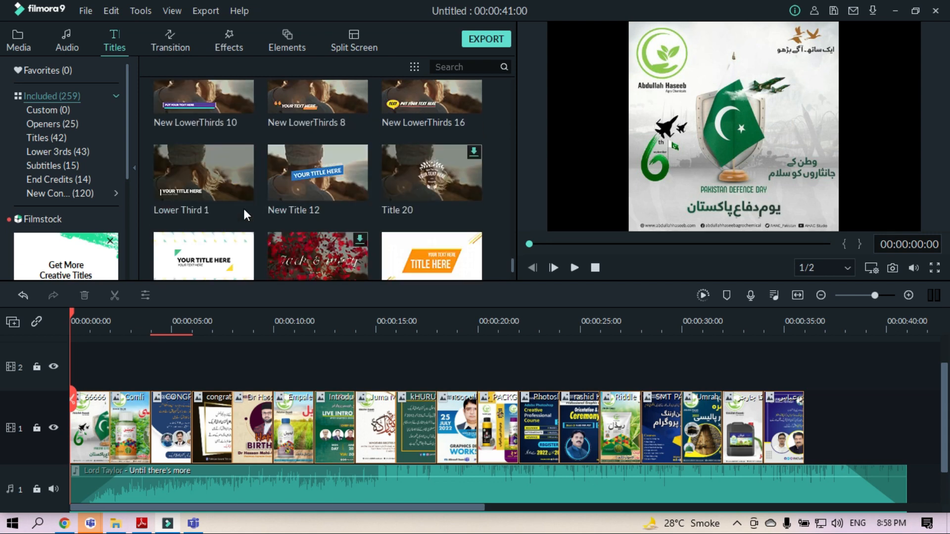
scroll(243, 209, down, 3)
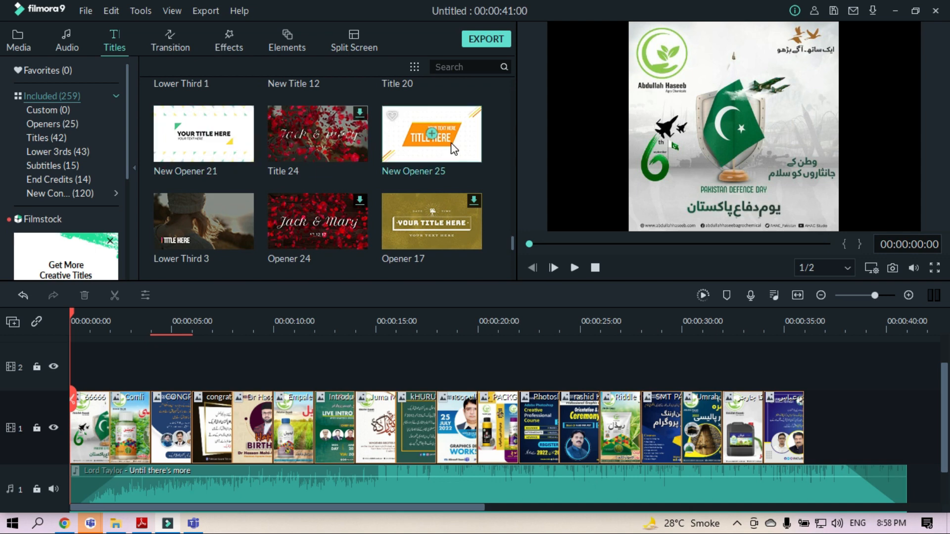
drag(450, 142, 19, 391)
drag(5, 439, 91, 357)
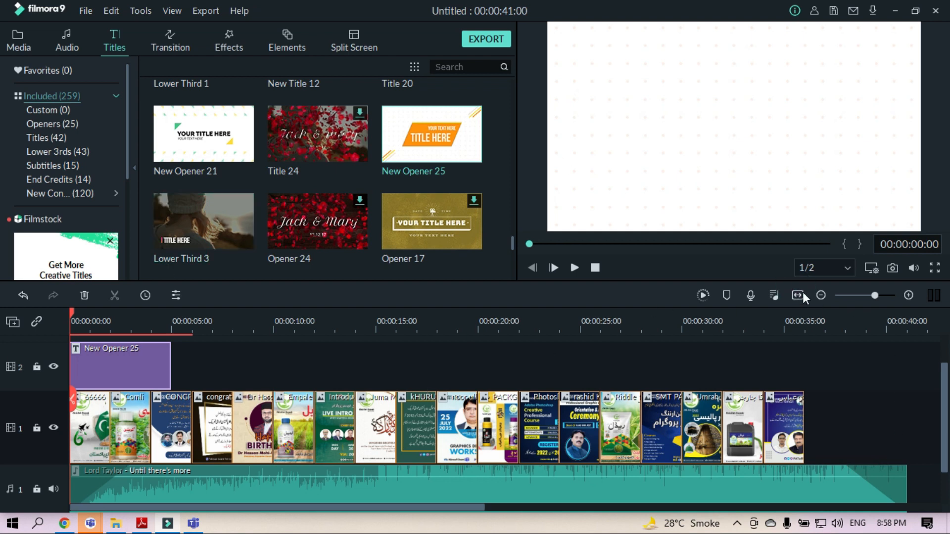
drag(136, 367, 58, 426)
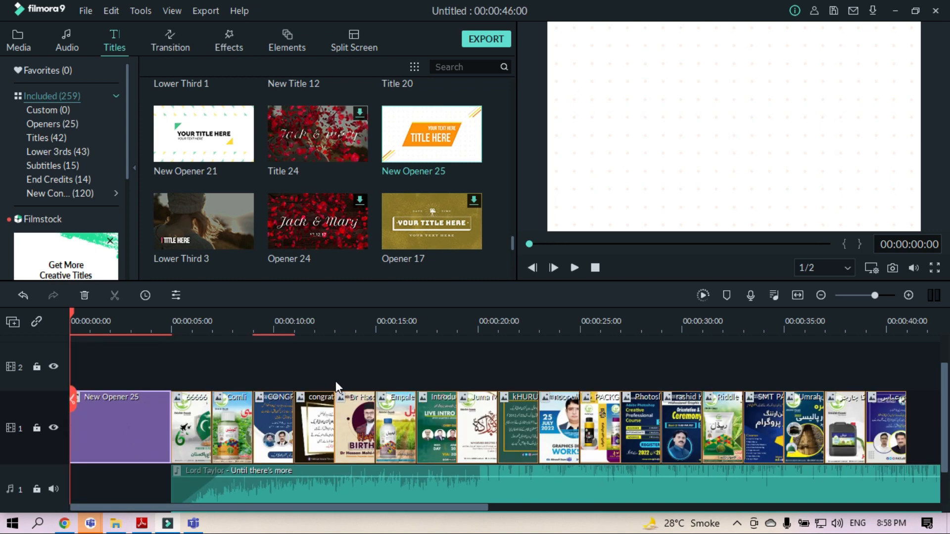
key(space)
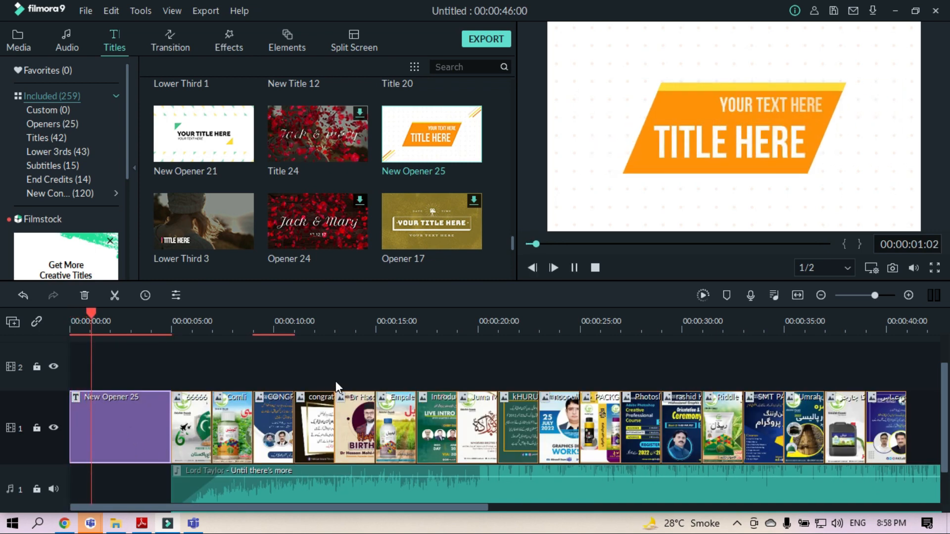
Replace the TITLE HERE line of New Opener 25 with SLIDE WORK.
double_click(129, 415)
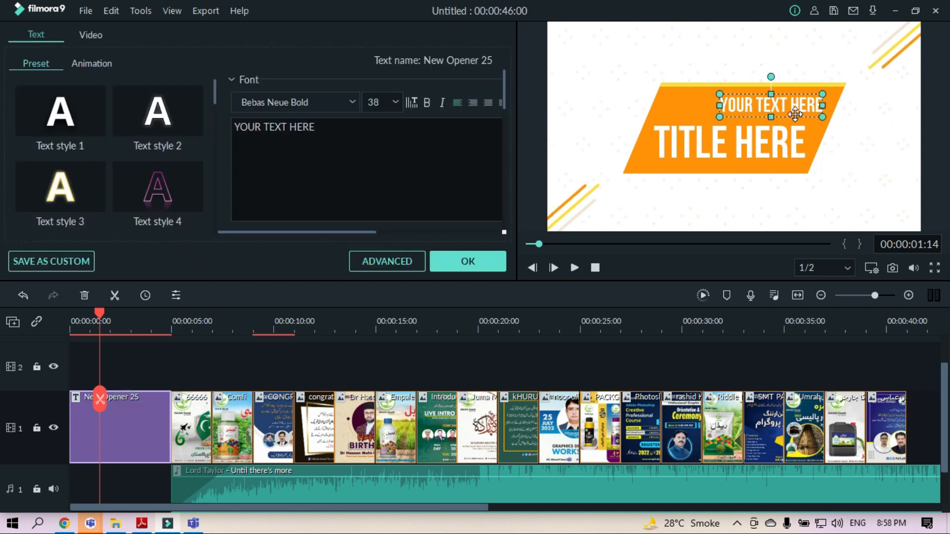
click(715, 150)
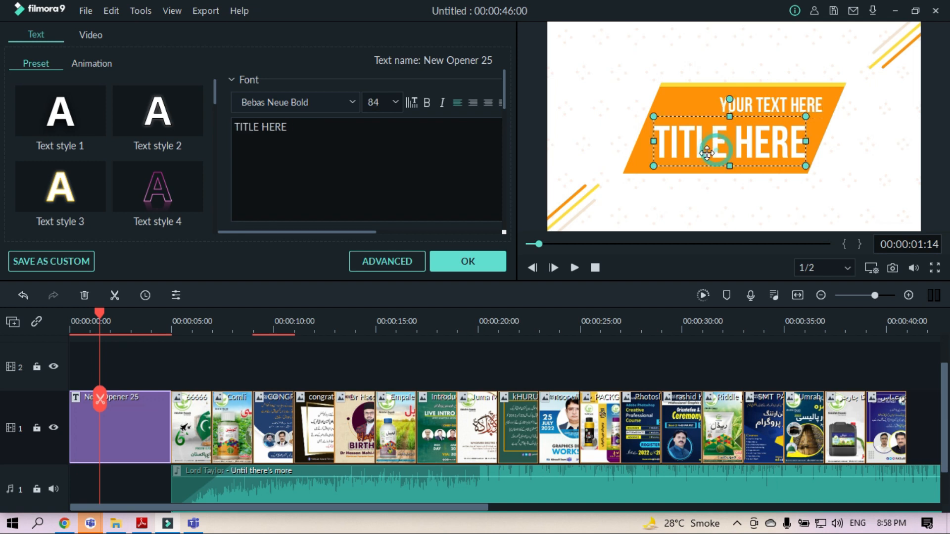
click(303, 130)
triple_click(287, 132)
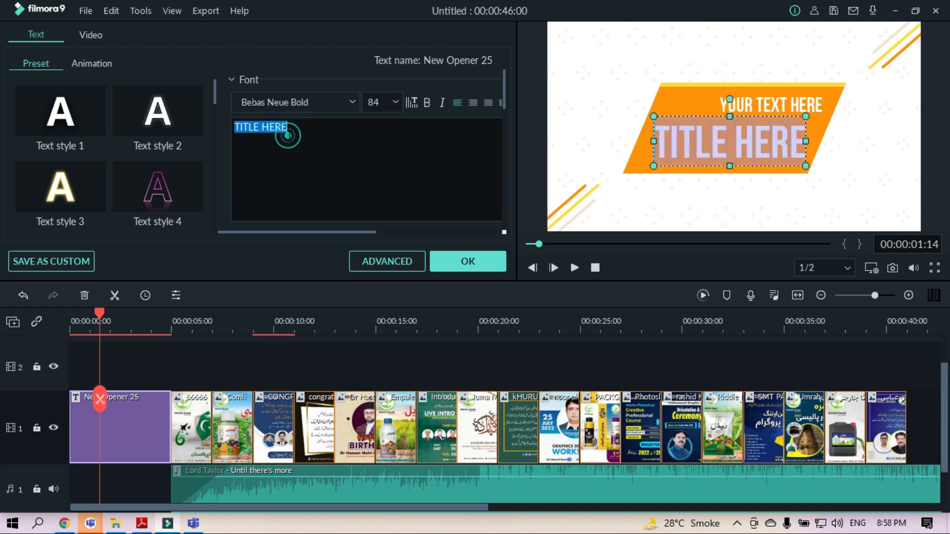
text(SLIDE)
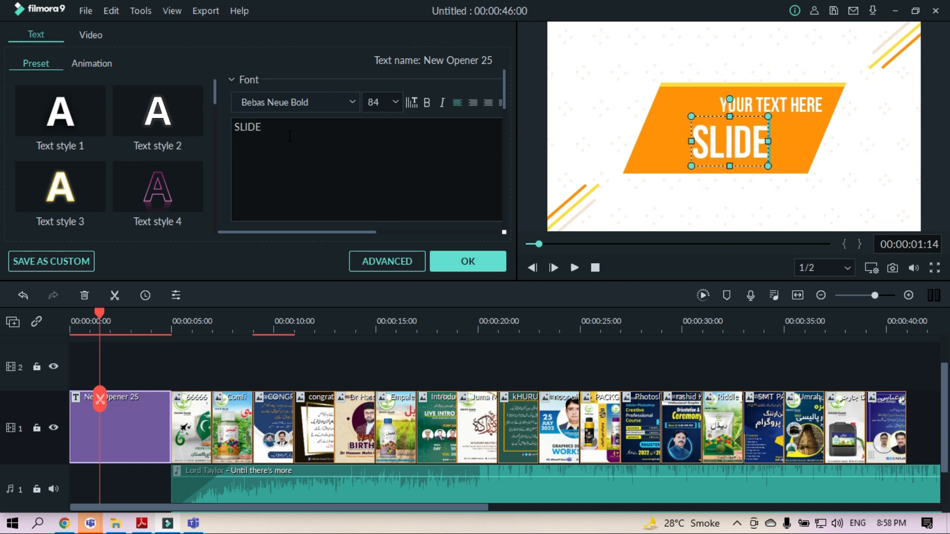
text( WORK)
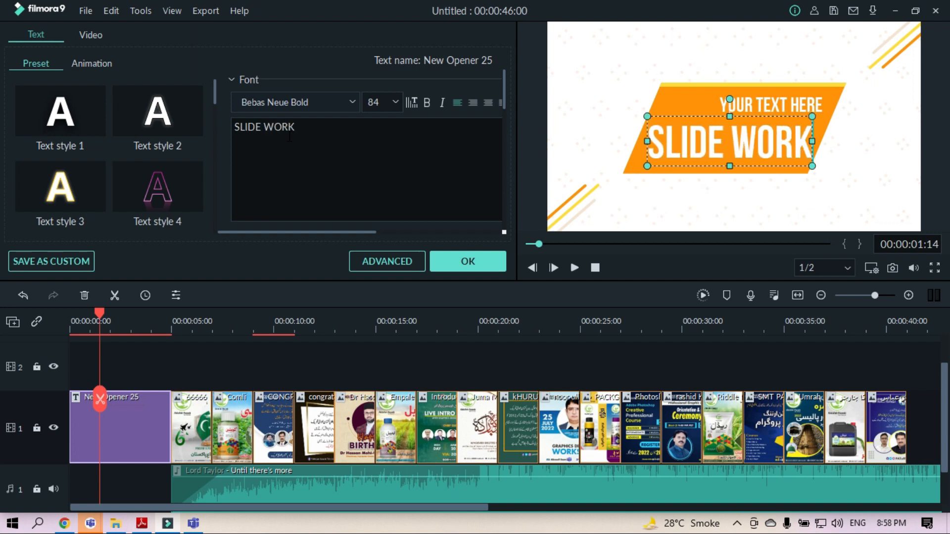
Replace the YOUR TEXT HERE line of New Opener 25 with PAT SOCIAL.
click(776, 106)
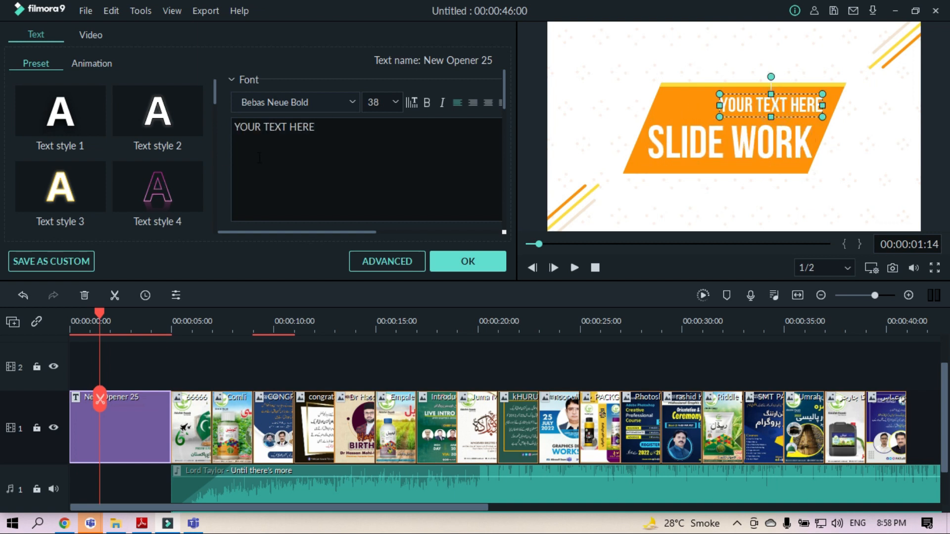
click(322, 130)
triple_click(293, 129)
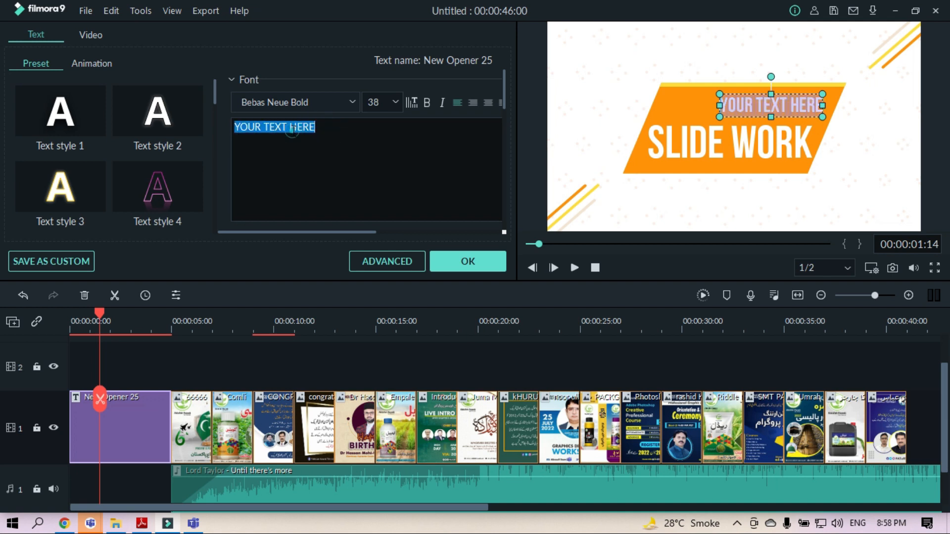
text(ABdu)
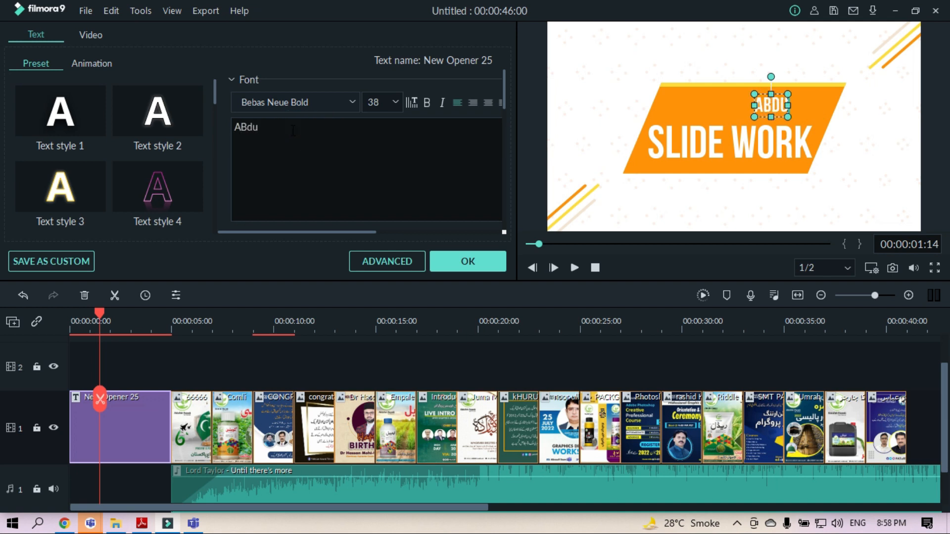
key(BackSpace)
key(BackSpace)
key(BackSpace)
key(BackSpace)
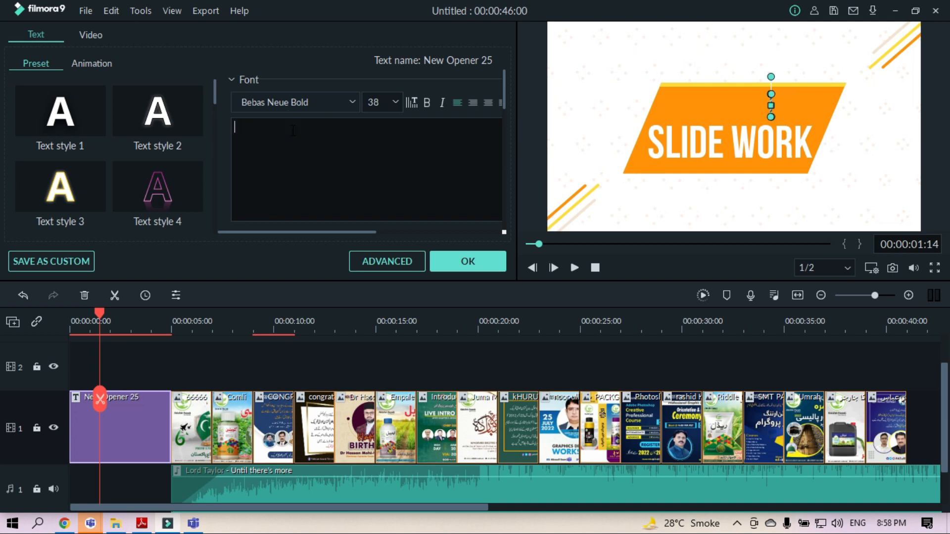
text(PAT S)
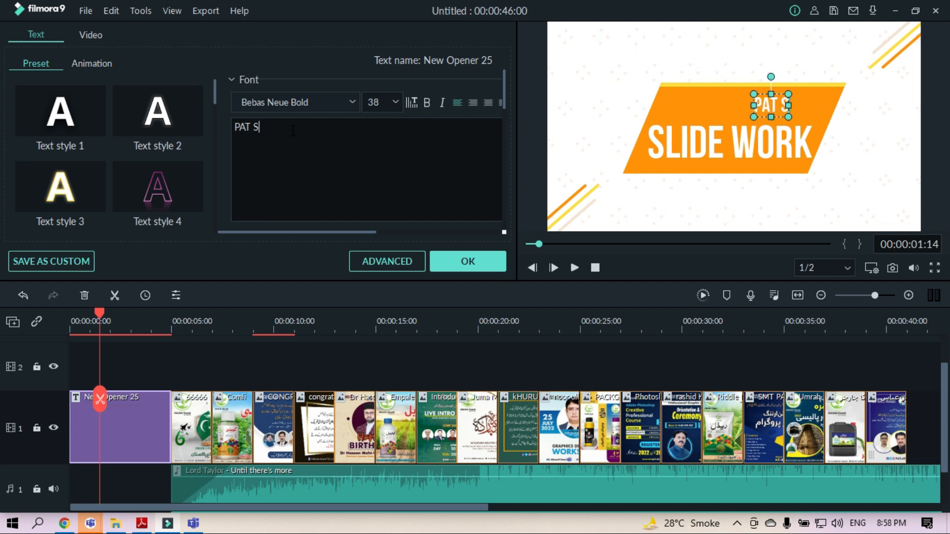
text(Ocial)
key(BackSpace)
key(BackSpace)
key(BackSpace)
key(BackSpace)
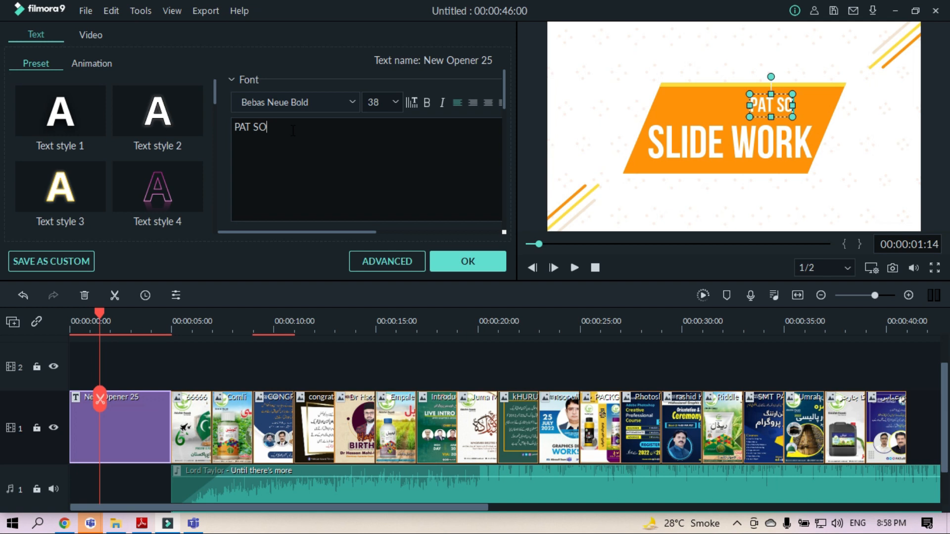
text(CIAL)
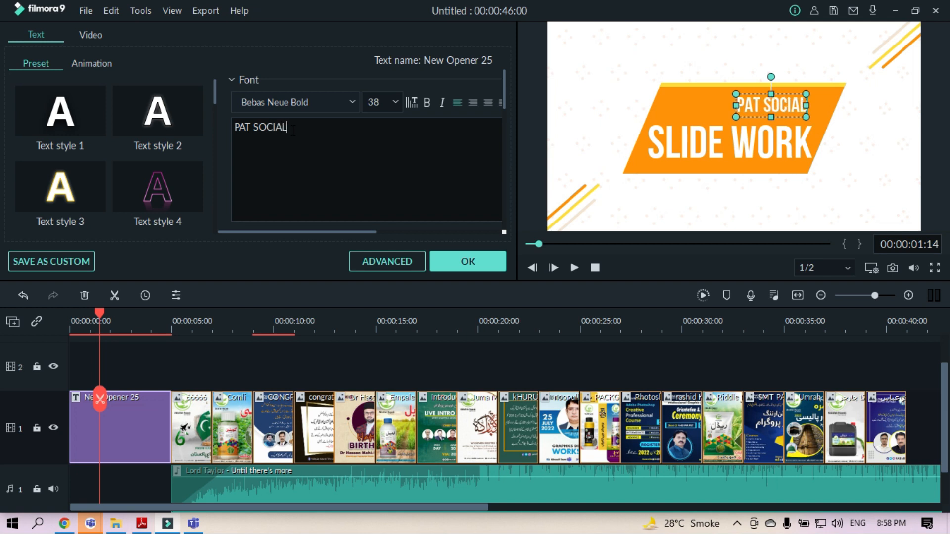
Extend the smaller line of the opening title to read PAT SOCIAL MEDIA and apply the title edits.
text( MEDIA)
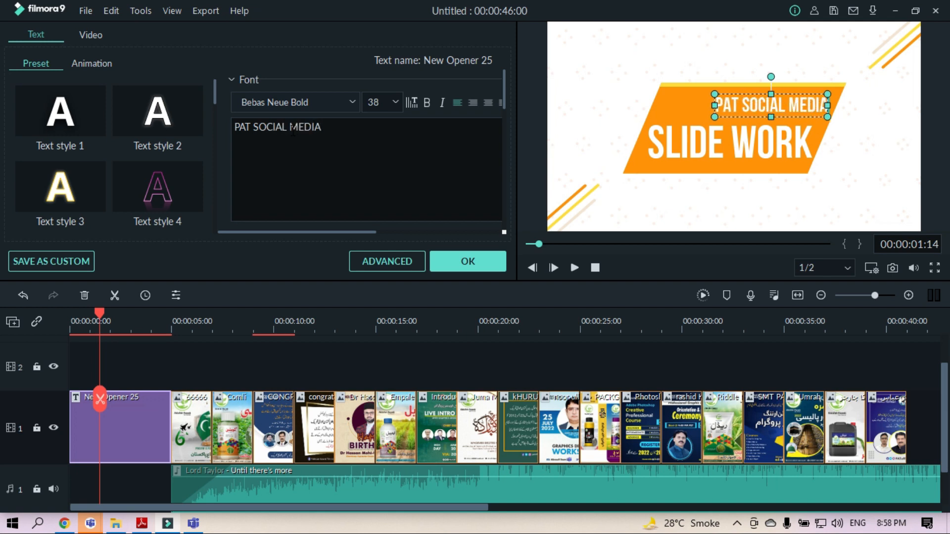
click(385, 264)
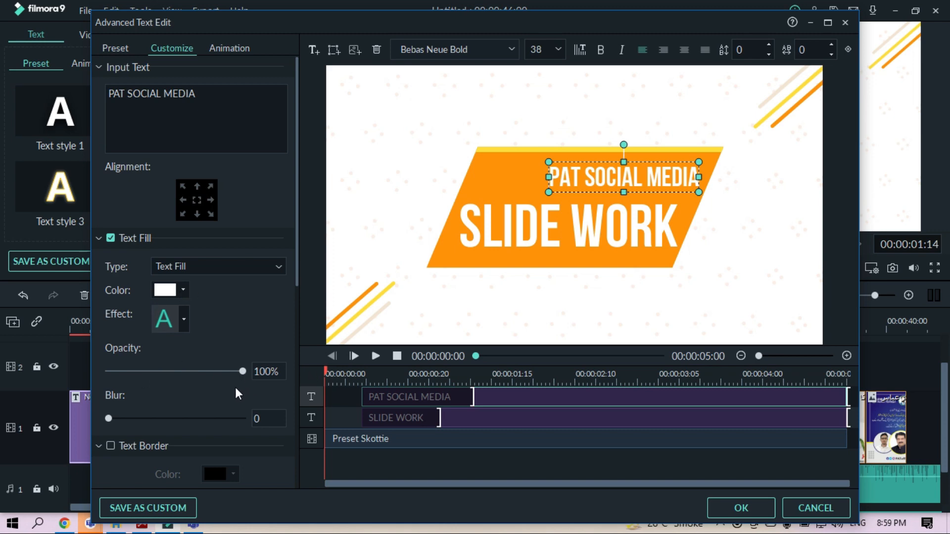
scroll(236, 393, down, 2)
click(729, 501)
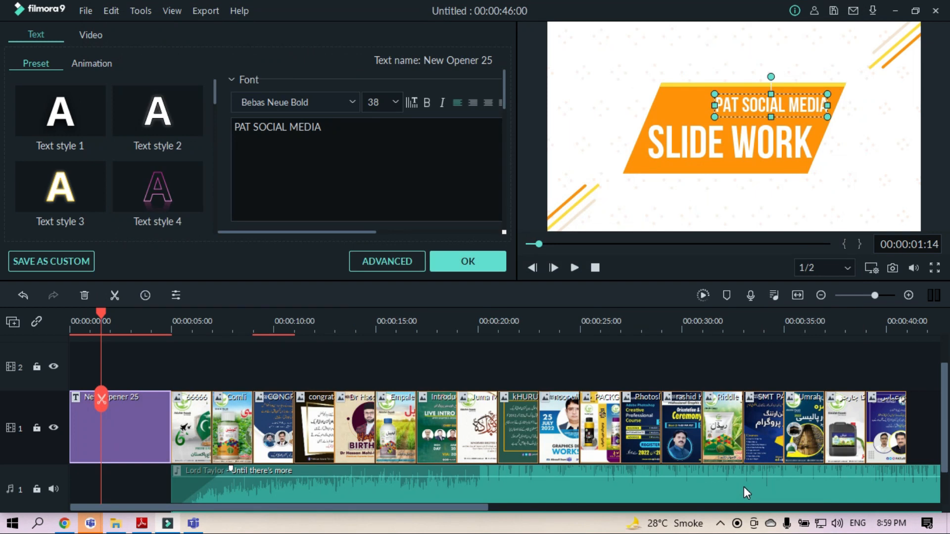
click(674, 206)
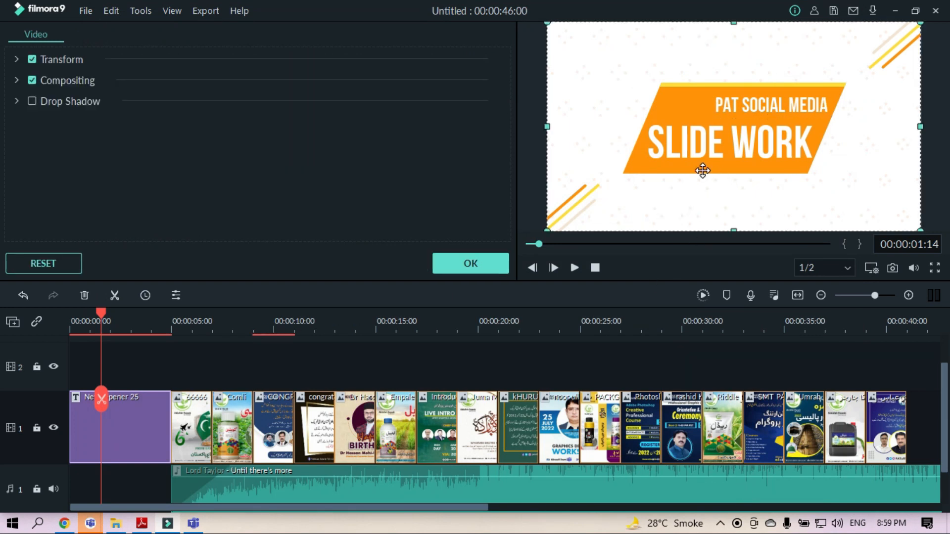
click(458, 262)
Preview the opening title and move the background music clip to the very start of the timeline.
key(space)
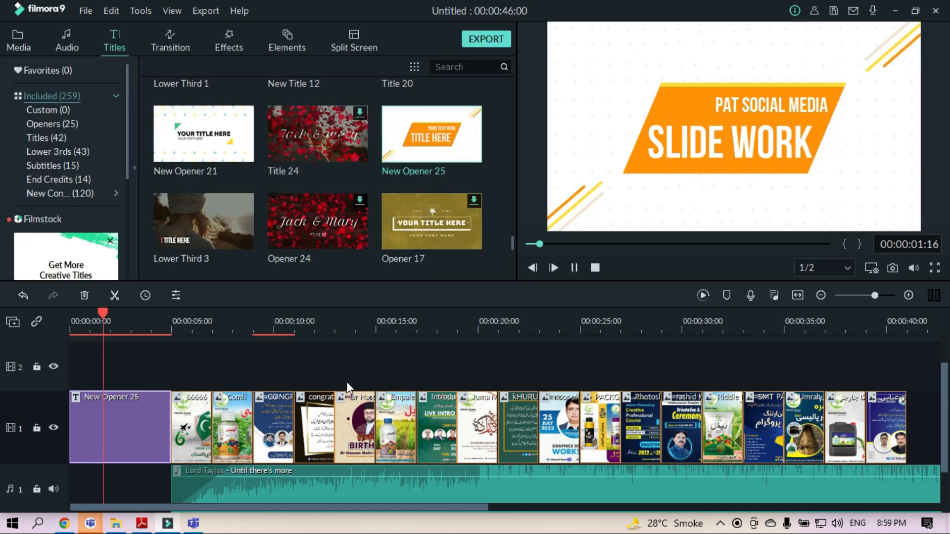
key(space)
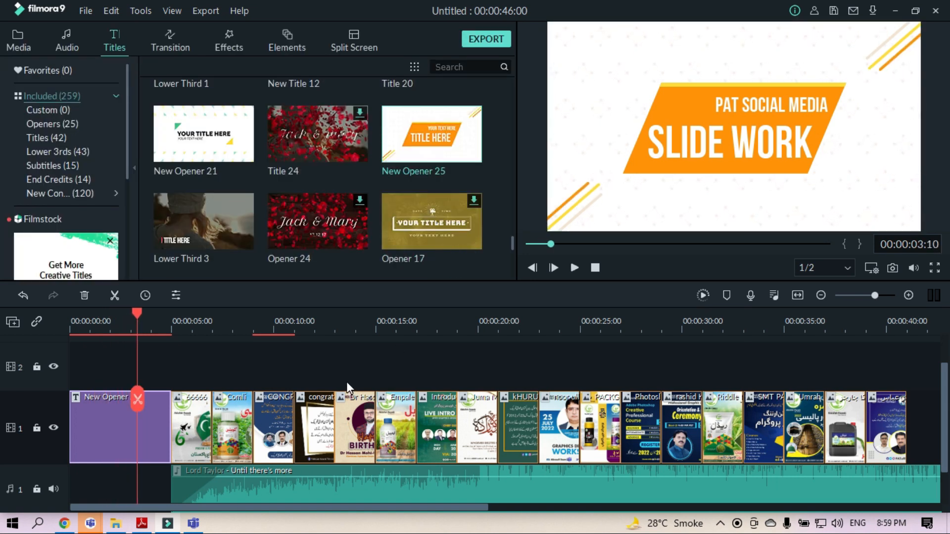
drag(470, 483, 372, 485)
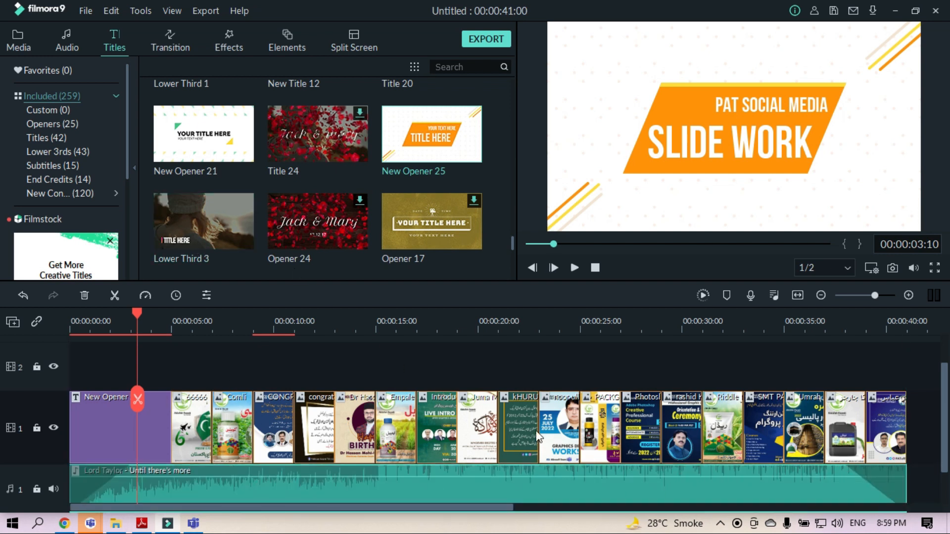
Insert a second New Opener 25 title on the first video track directly after the last image.
drag(453, 508, 507, 518)
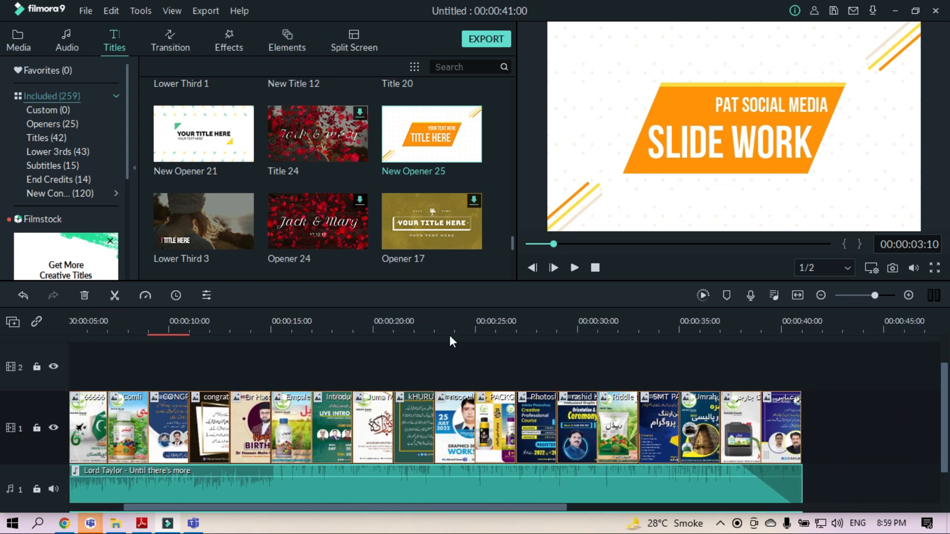
scroll(246, 248, down, 3)
scroll(340, 254, down, 10)
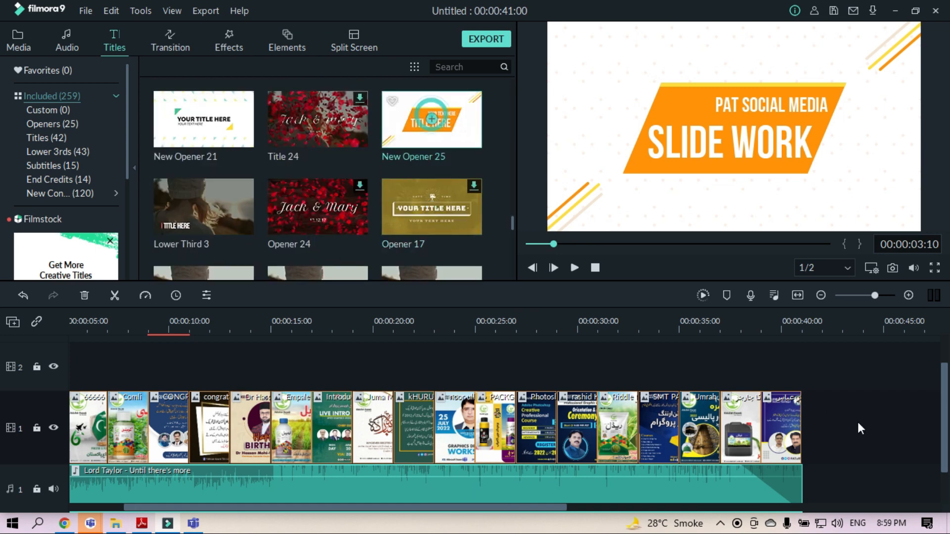
drag(431, 119, 811, 421)
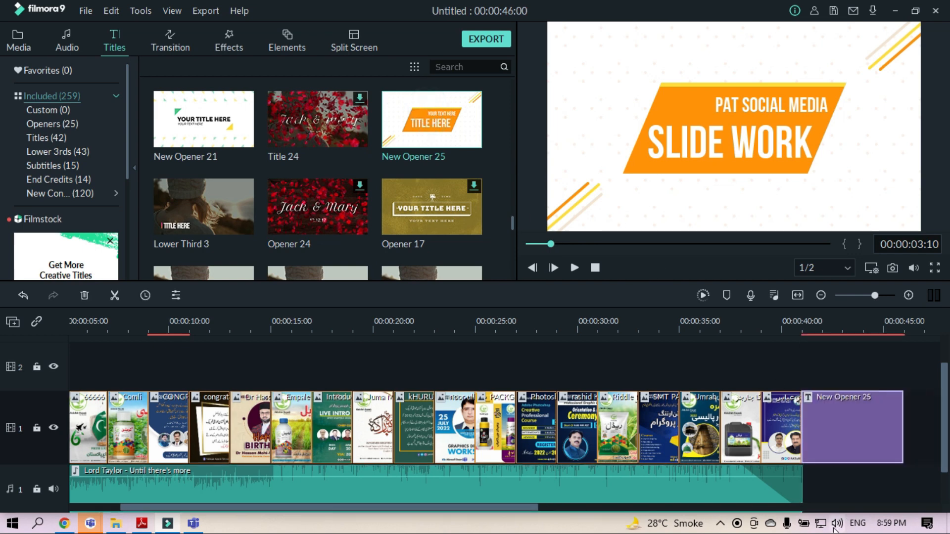
Extend the background music clip to the end of the closing title.
click(797, 485)
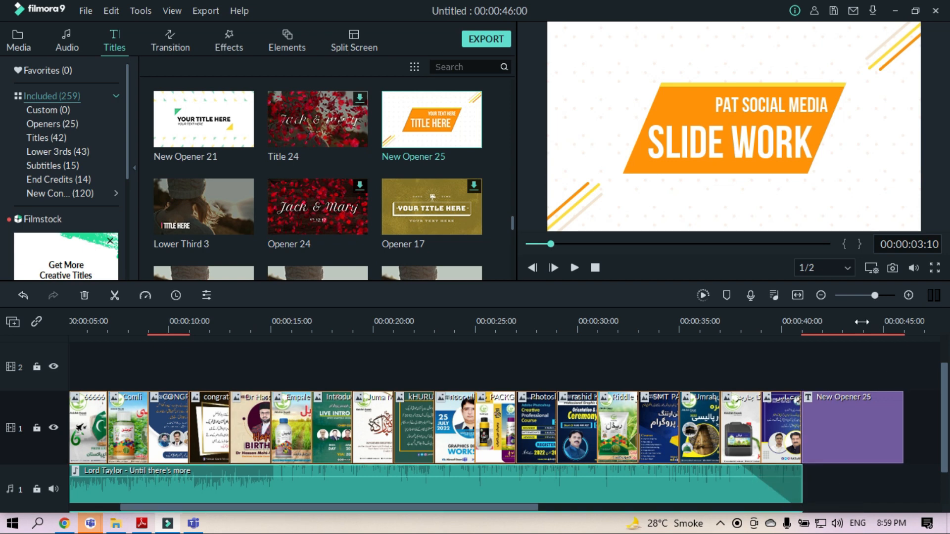
click(803, 295)
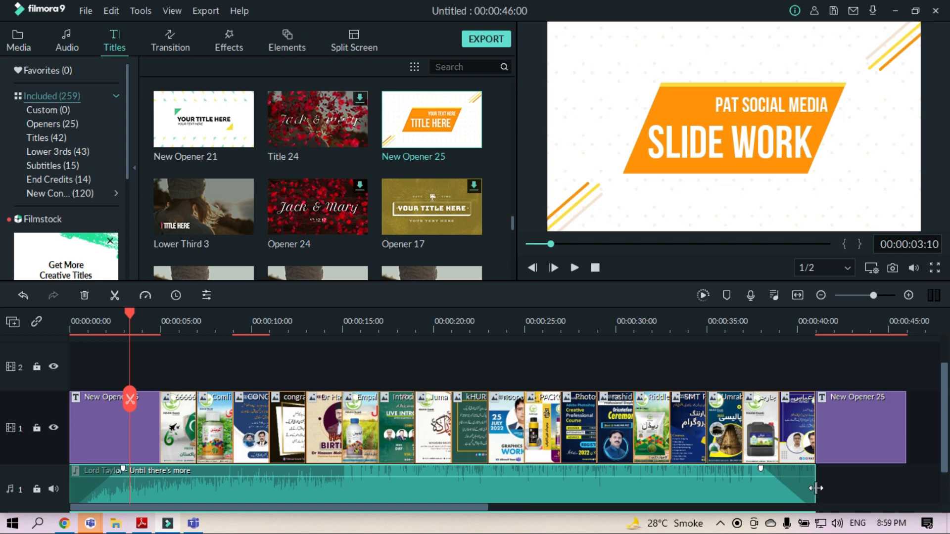
drag(814, 488, 908, 488)
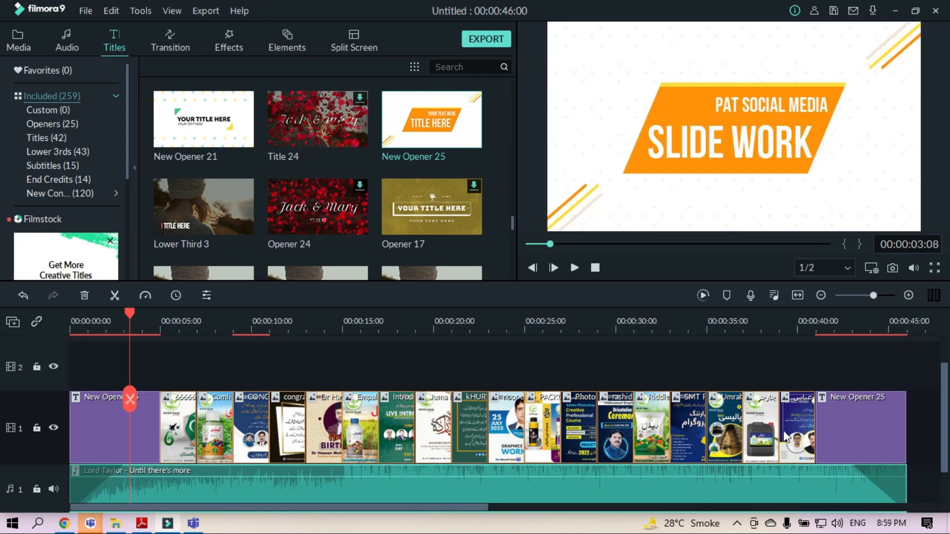
Replace the TITLE HERE line of the closing New Opener 25 title with THANKS.
double_click(848, 443)
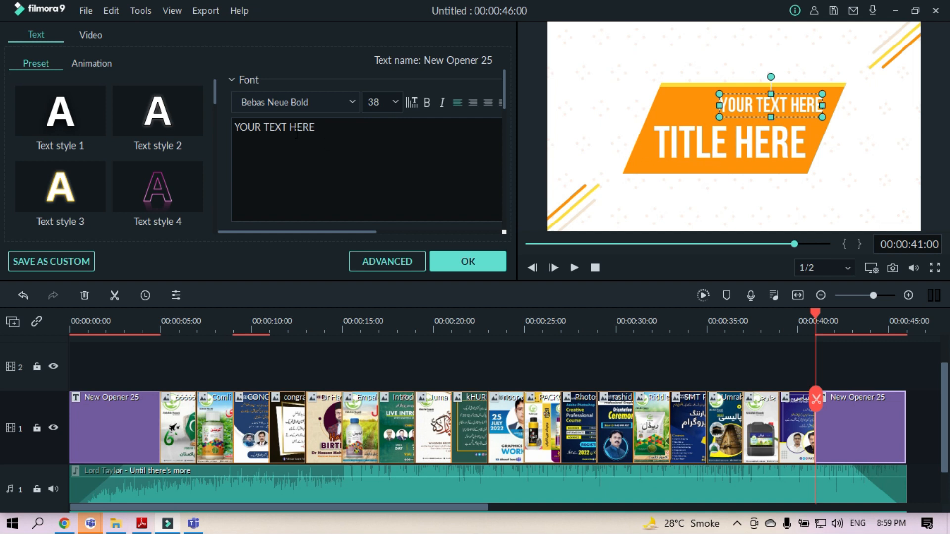
triple_click(326, 127)
click(702, 148)
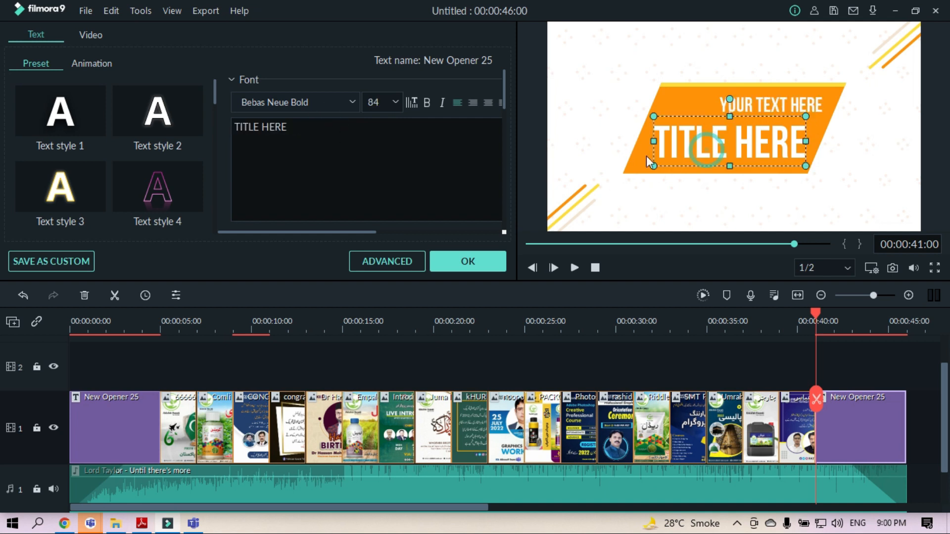
drag(293, 126, 241, 132)
text(THANKS)
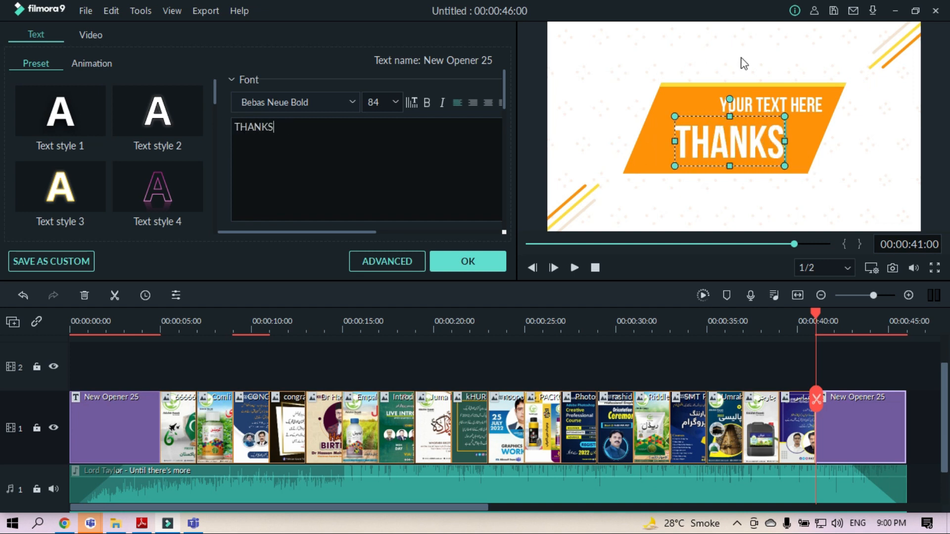
Clear the YOUR TEXT HERE line from the closing title.
click(779, 106)
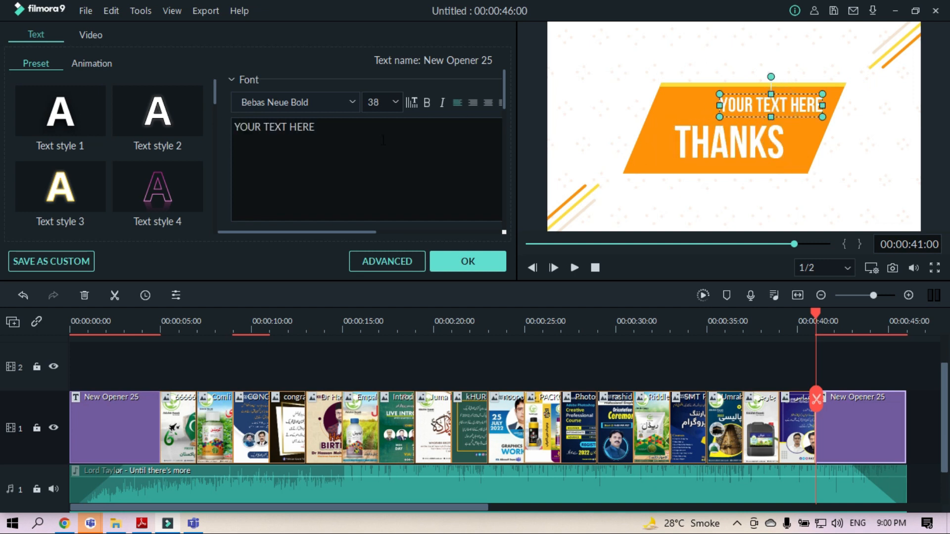
triple_click(300, 128)
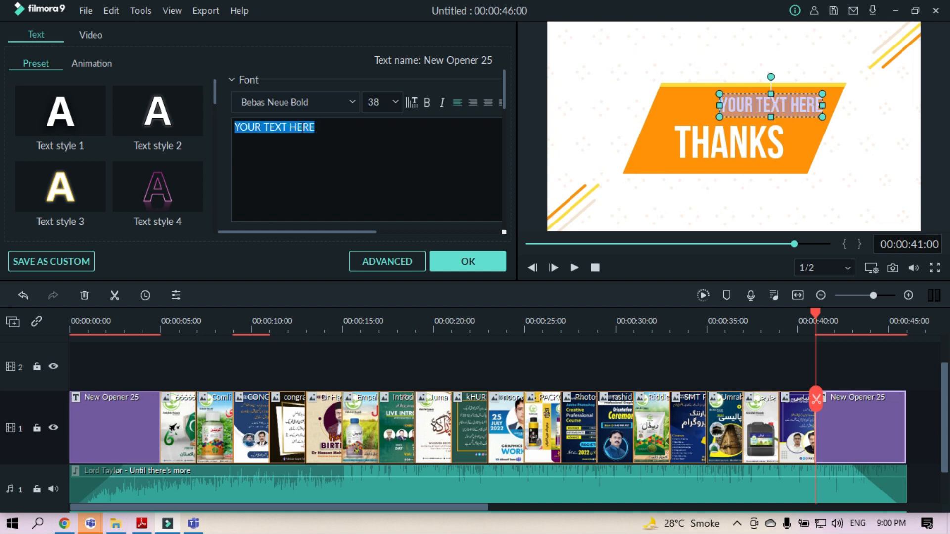
key(BackSpace)
click(369, 153)
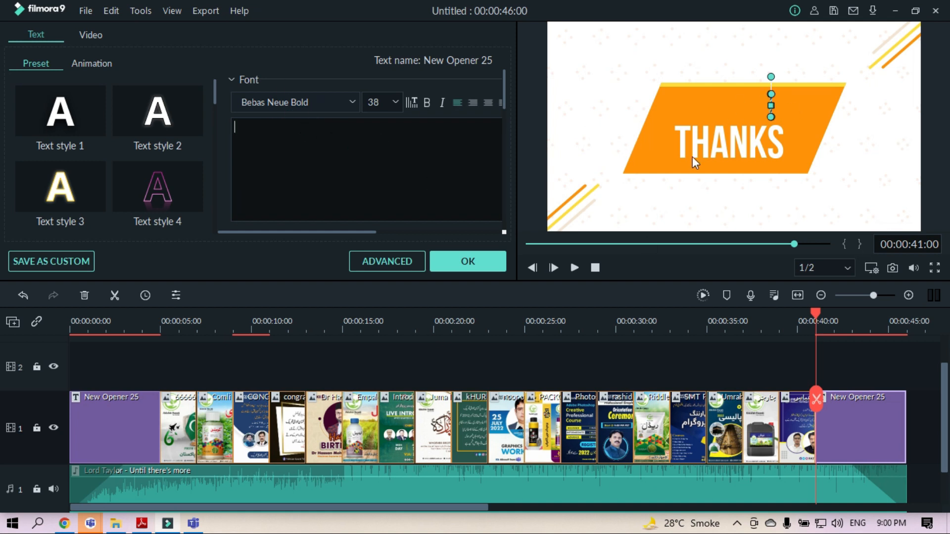
Move the THANKS text up to the middle of the orange banner and set its font size to 105.
click(742, 143)
mouse_move(739, 141)
mouse_down()
mouse_move(740, 131)
mouse_move(739, 141)
mouse_up()
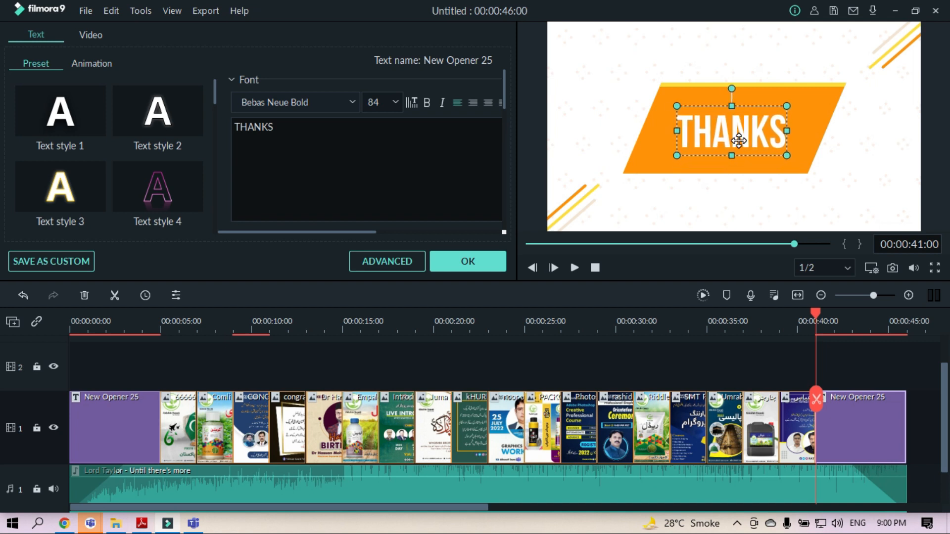
click(398, 105)
click(382, 149)
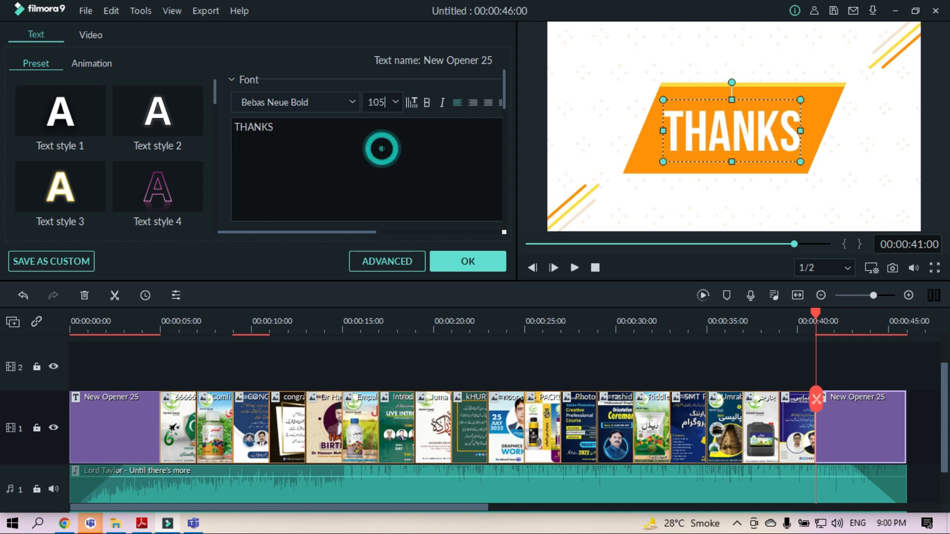
click(687, 200)
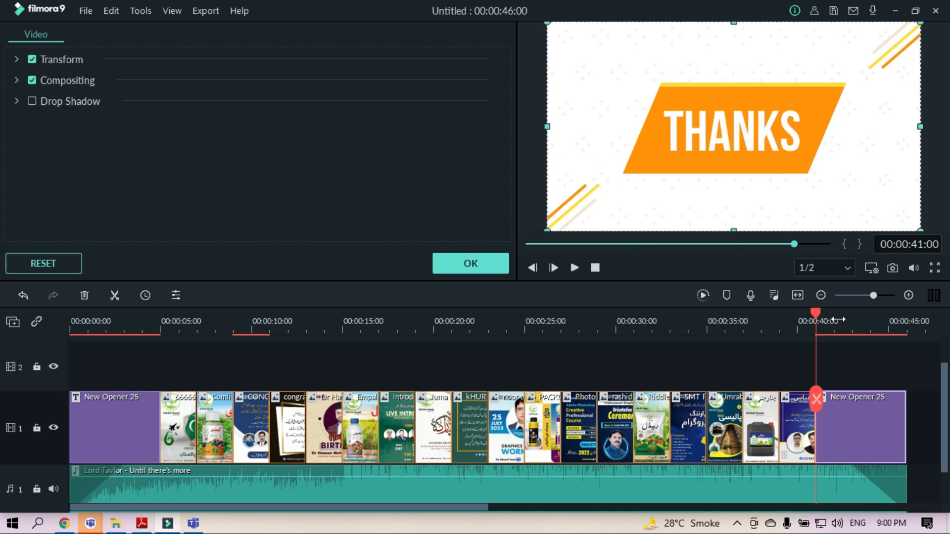
Preview the slideshow's opening title and its ending with the closing title.
drag(771, 325, 64, 399)
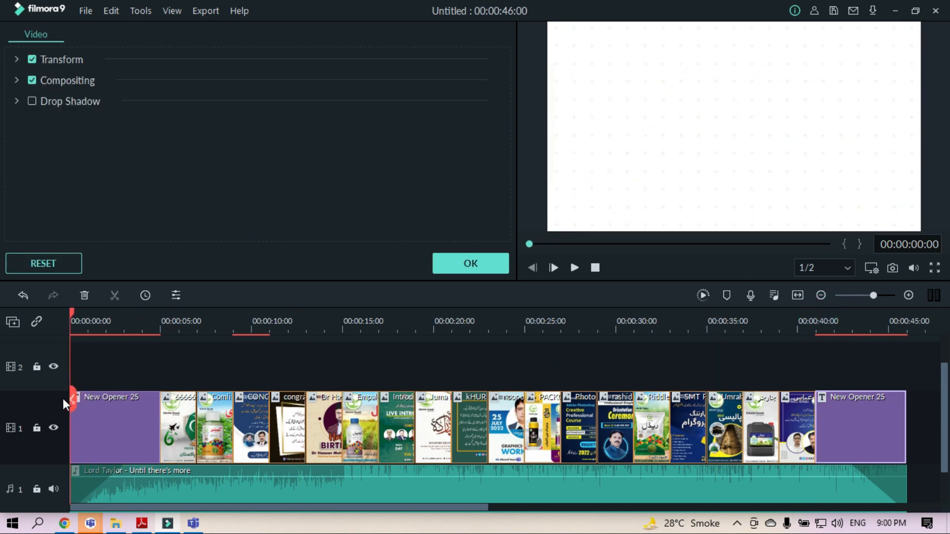
key(space)
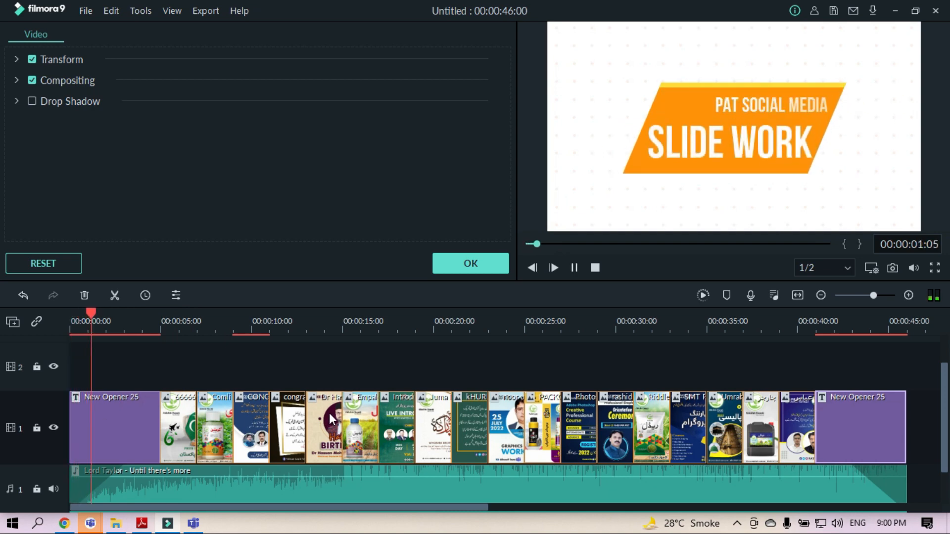
key(space)
drag(169, 321, 799, 376)
key(space)
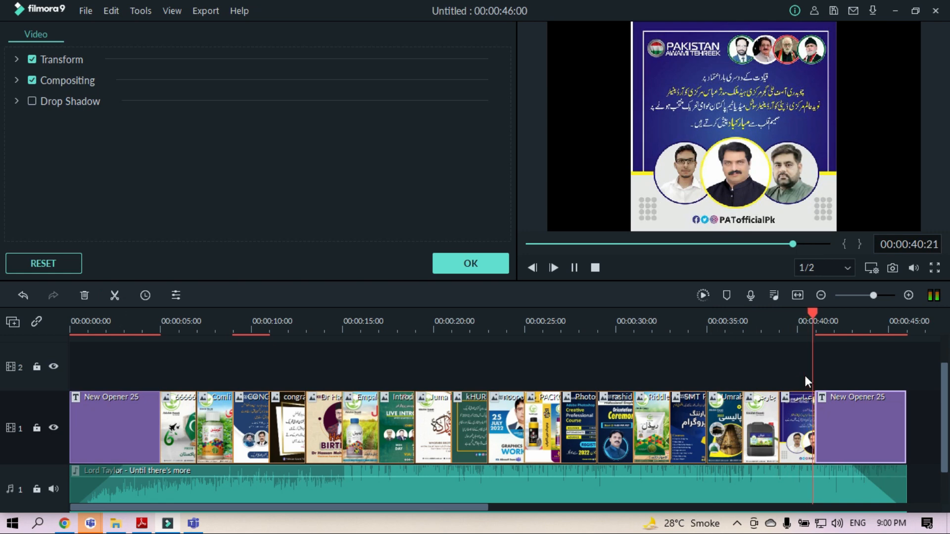
key(space)
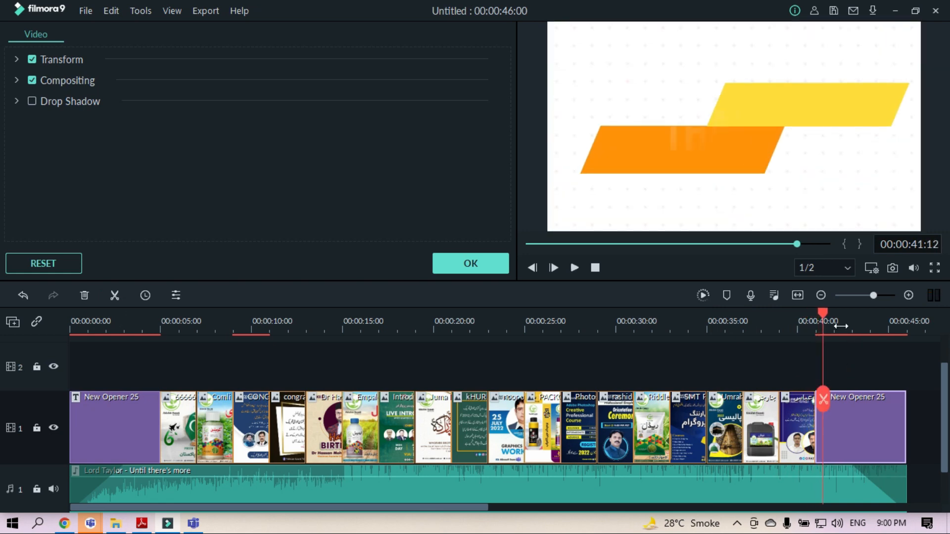
drag(819, 314, 113, 401)
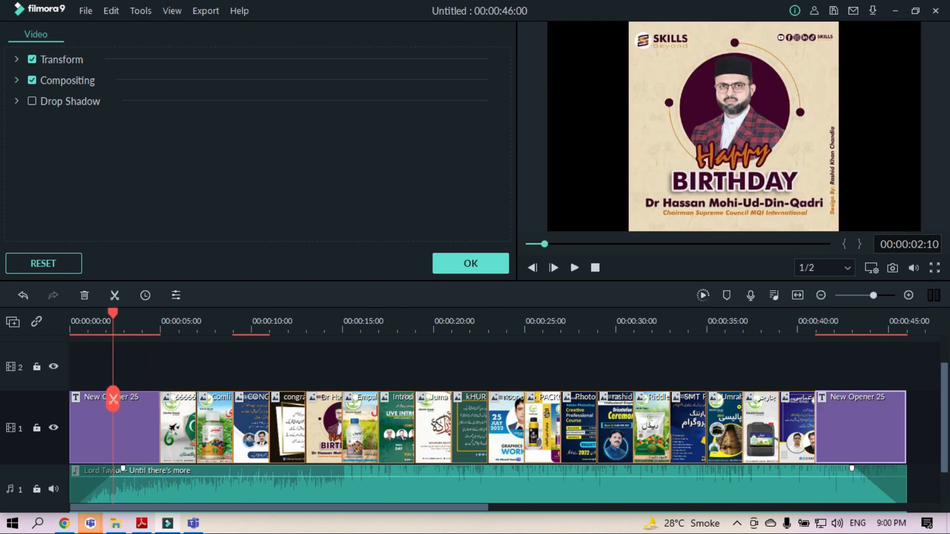
Switch to Adobe Reader and review the Title slide and page 5 of Class 07.pdf.
click(142, 524)
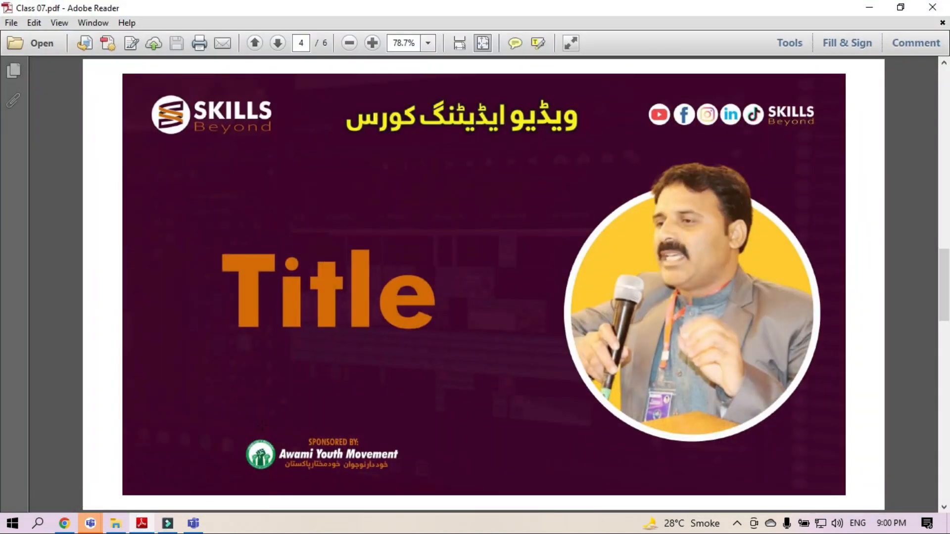
scroll(262, 425, down, 1)
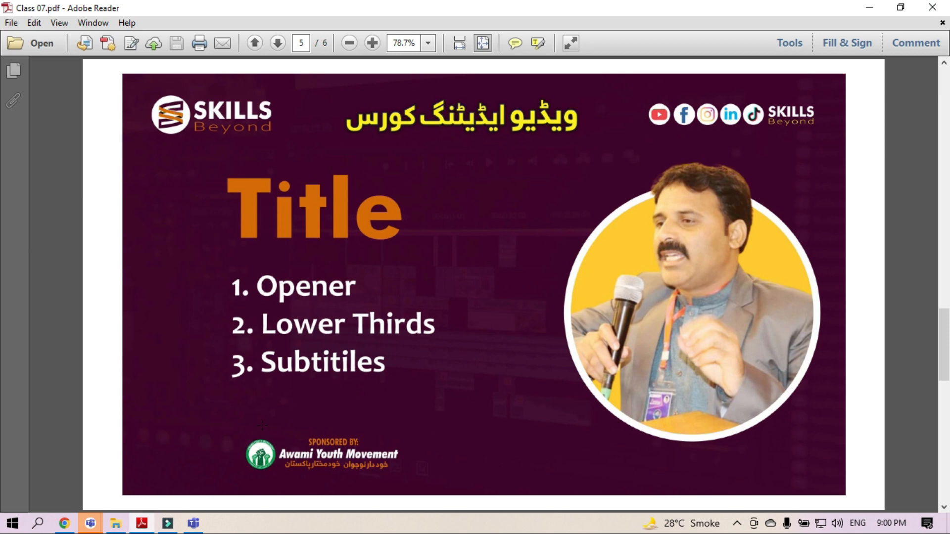
click(869, 7)
Add the Dissolve transition from the Basic category between the first and second images in Filmora.
double_click(180, 428)
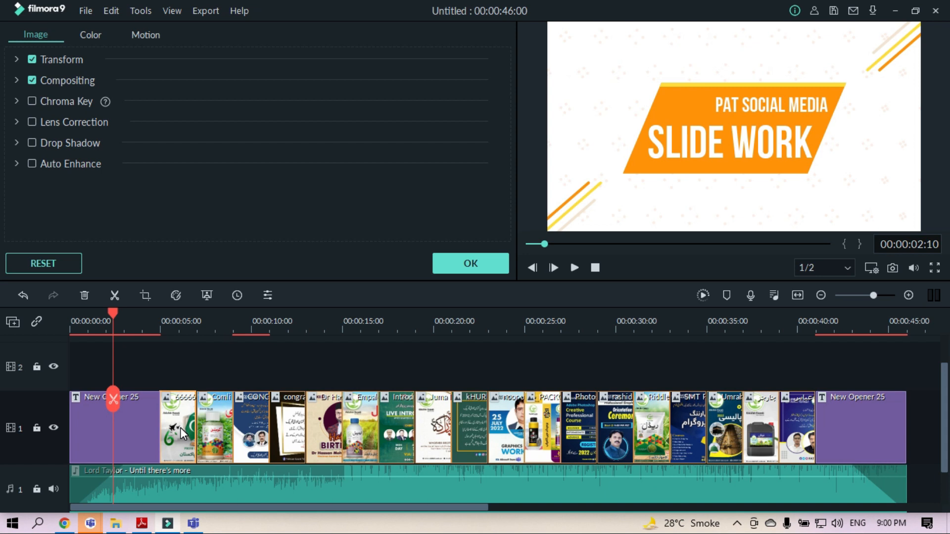
click(488, 263)
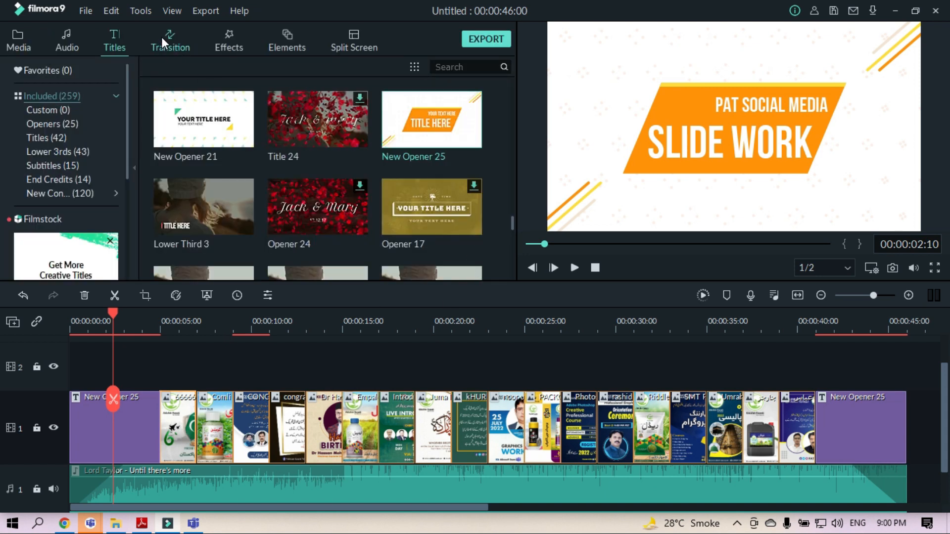
click(173, 56)
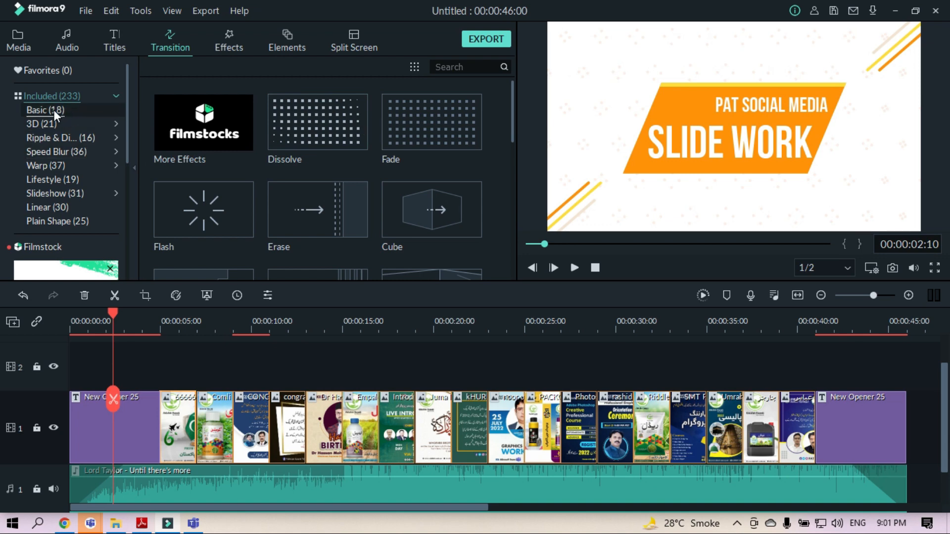
click(53, 110)
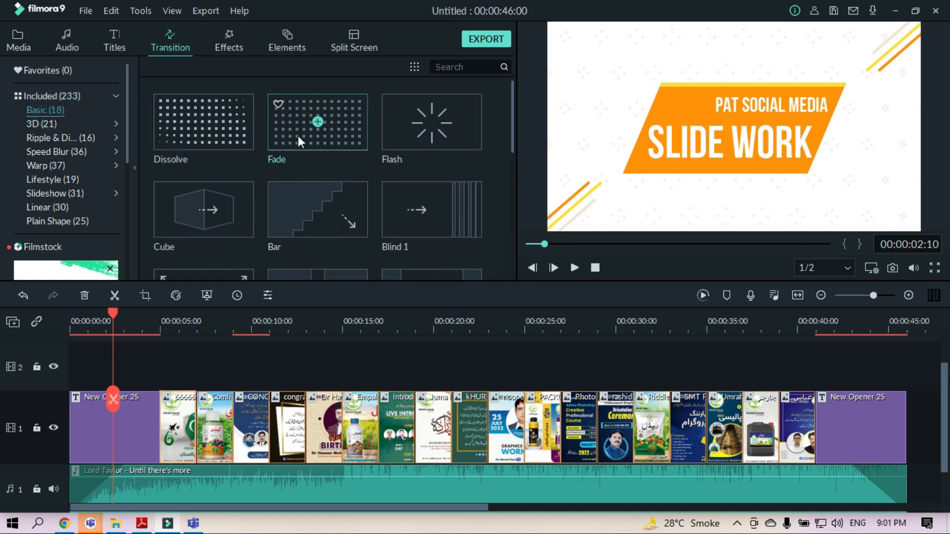
click(207, 131)
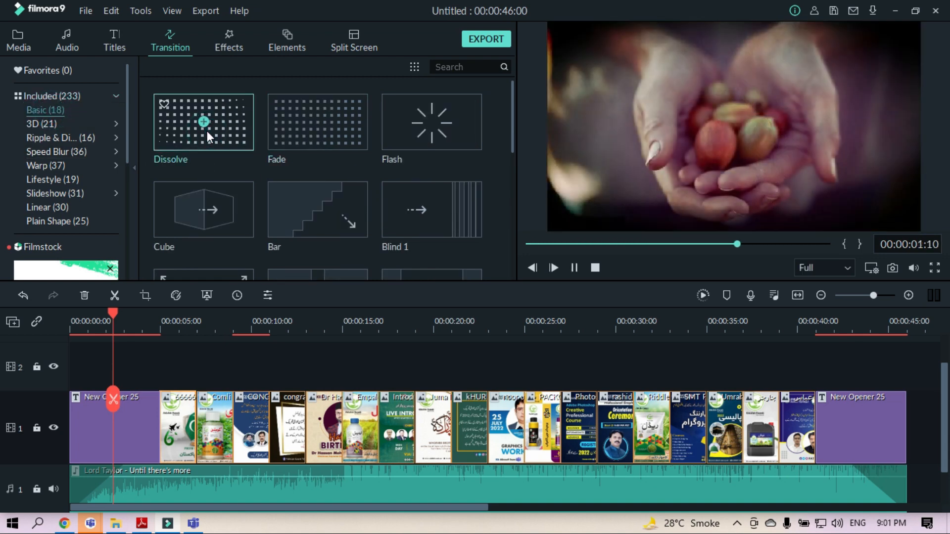
drag(221, 123, 195, 447)
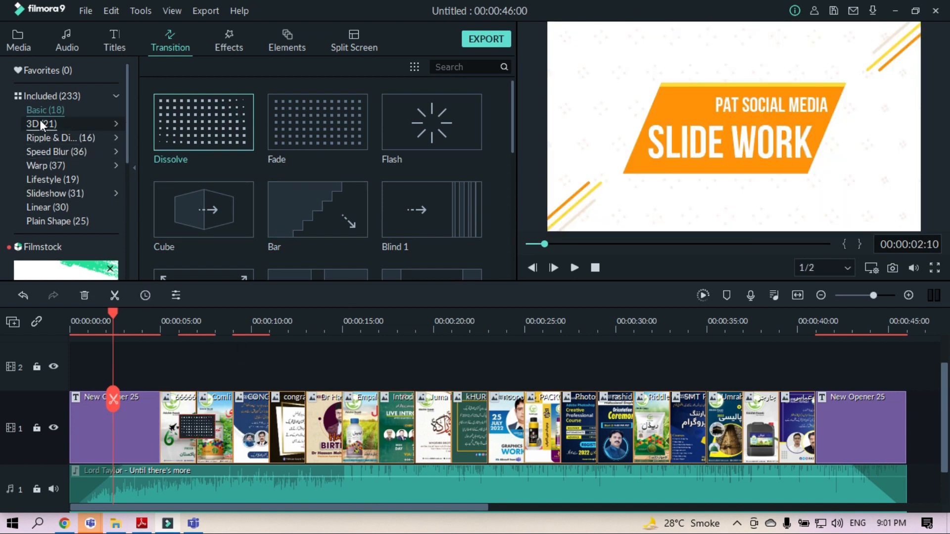
Add the Orb 2 transition from the 3D category between the second and third images.
click(41, 122)
scroll(342, 247, down, 3)
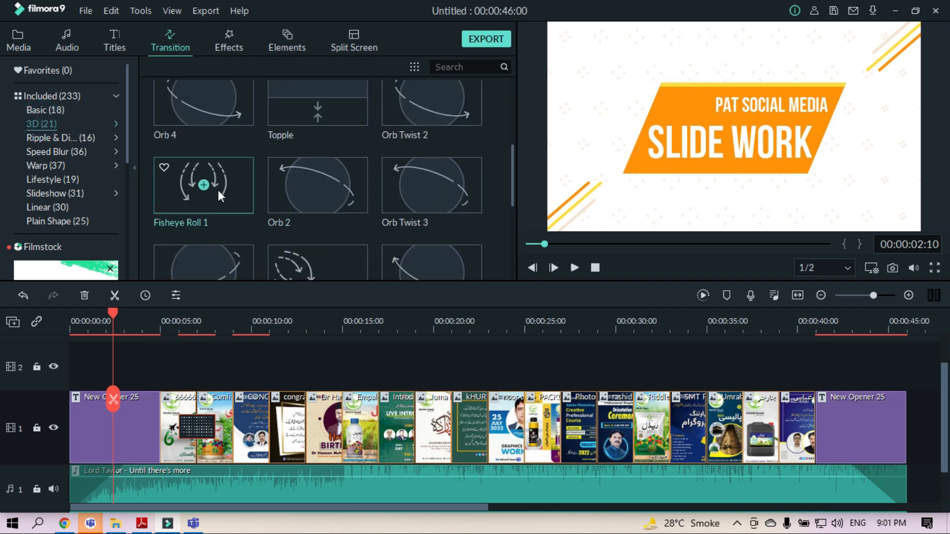
drag(326, 193, 227, 433)
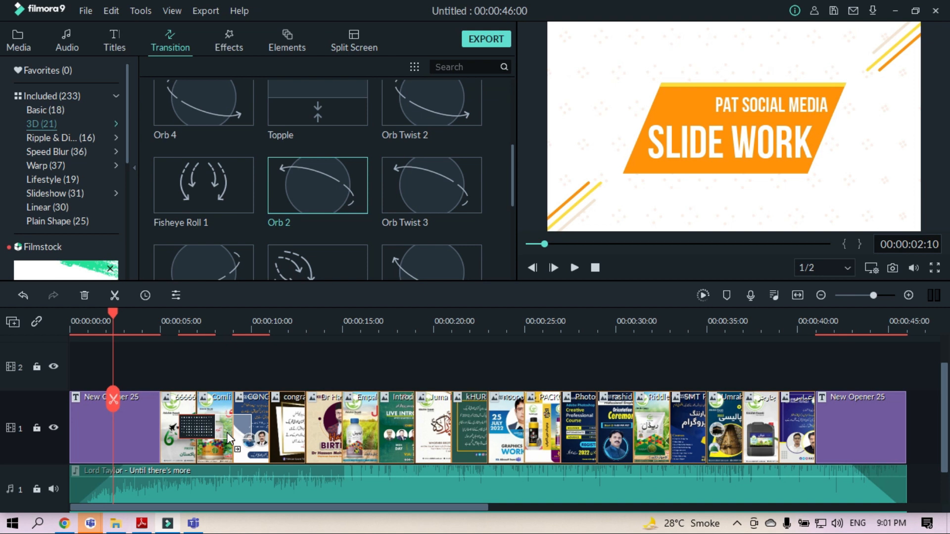
drag(229, 438, 231, 438)
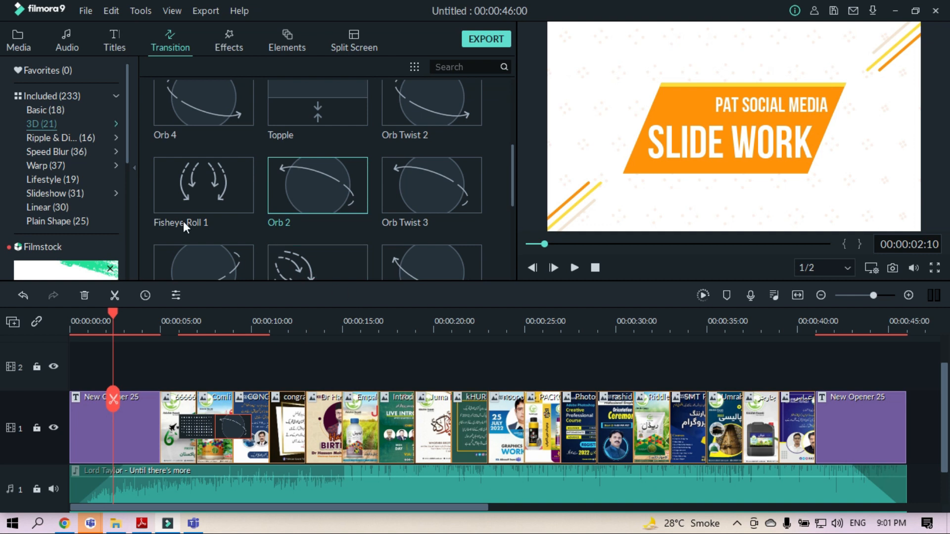
From the Ripple category, add Swirl between the third and fourth images and Evaporate 1 between the fourth and fifth.
click(53, 138)
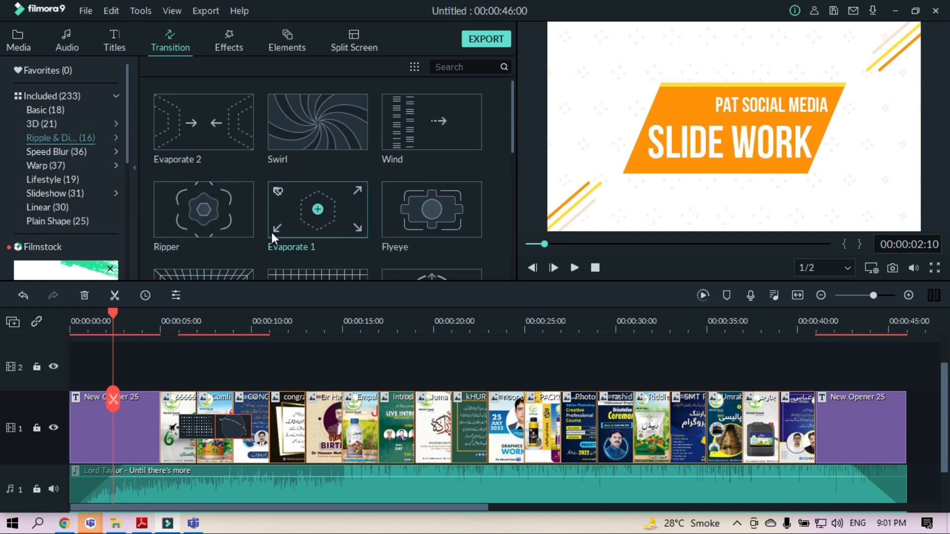
drag(313, 124, 271, 431)
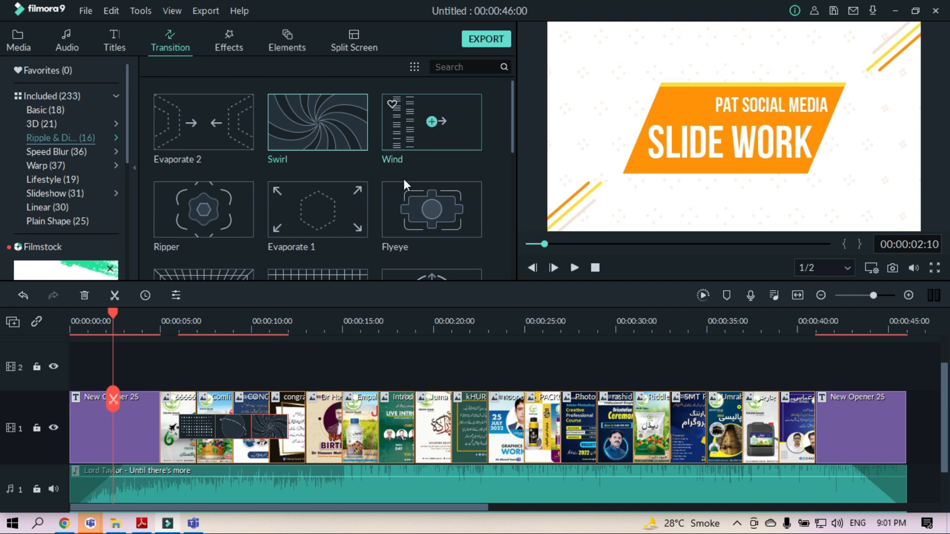
drag(349, 209, 314, 432)
Add the Blurry Roll 3 transition from the Speed Blur category between the fifth and sixth images.
scroll(351, 216, down, 5)
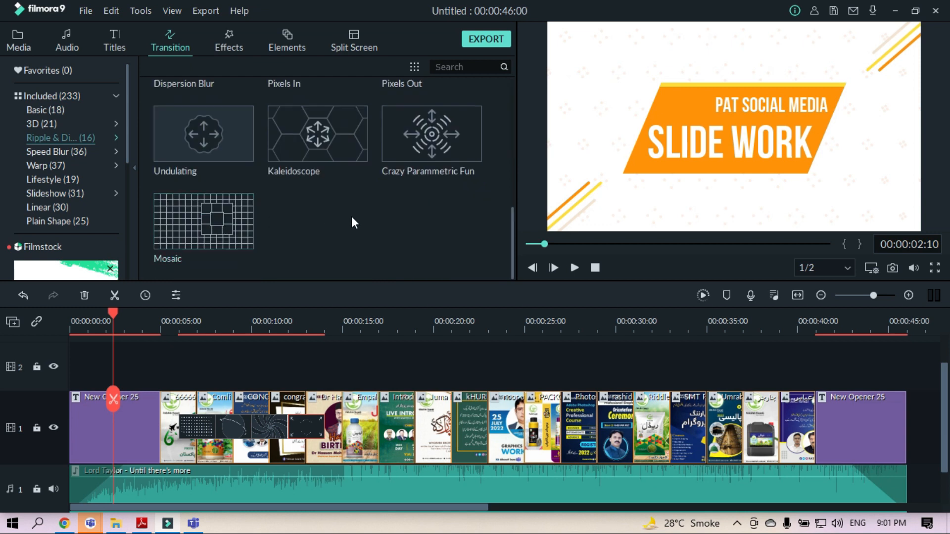
click(42, 150)
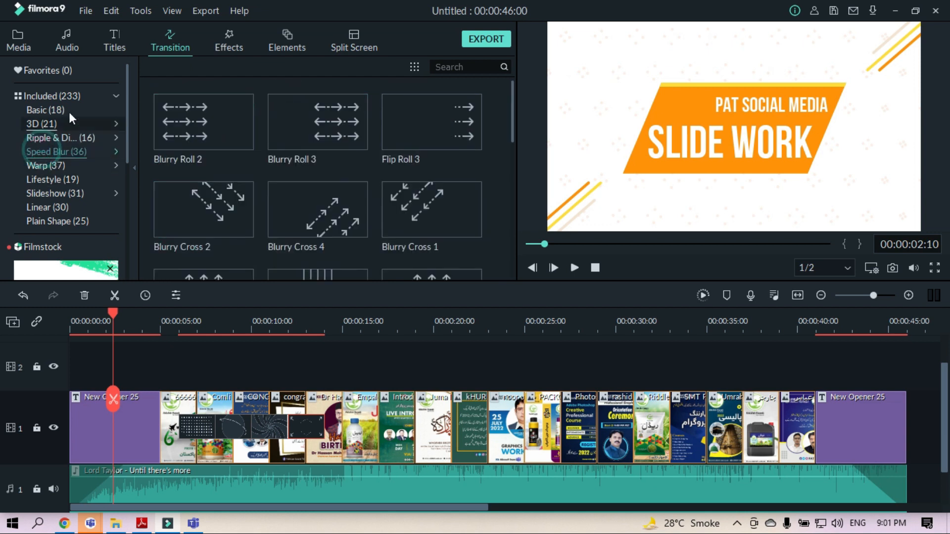
drag(346, 123, 339, 426)
From the Warp category, add Warp Zoom 3 between the sixth and seventh images and Warp Zoom 1 between the seventh and eighth.
click(54, 167)
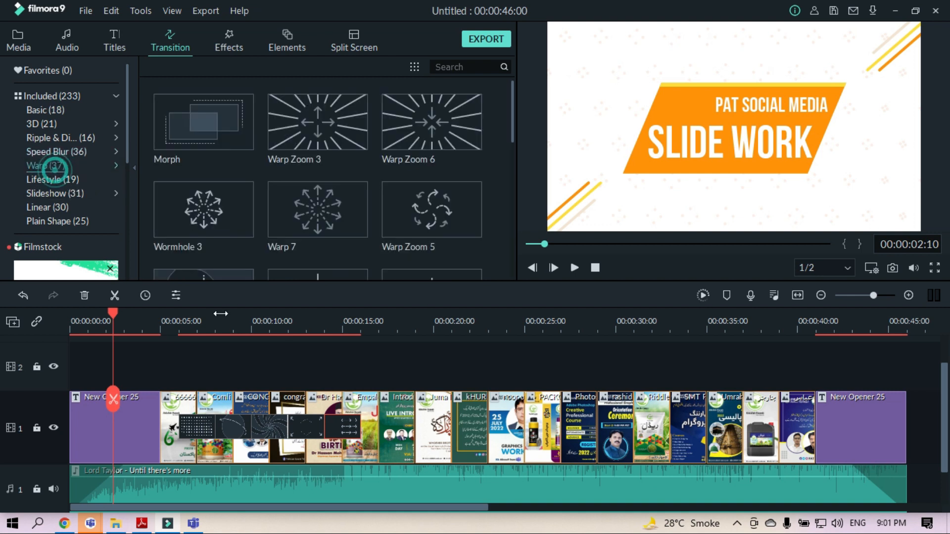
drag(307, 140, 380, 433)
scroll(255, 238, down, 10)
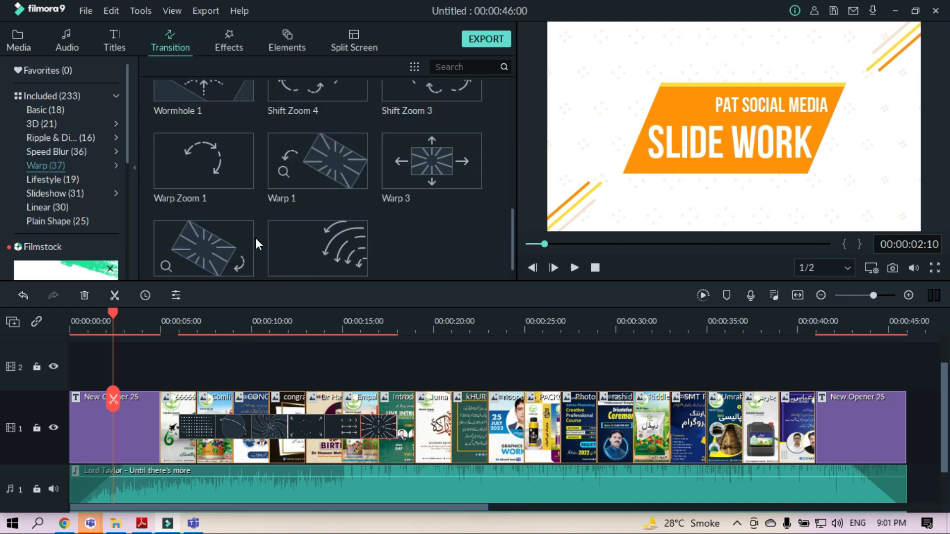
drag(216, 164, 411, 426)
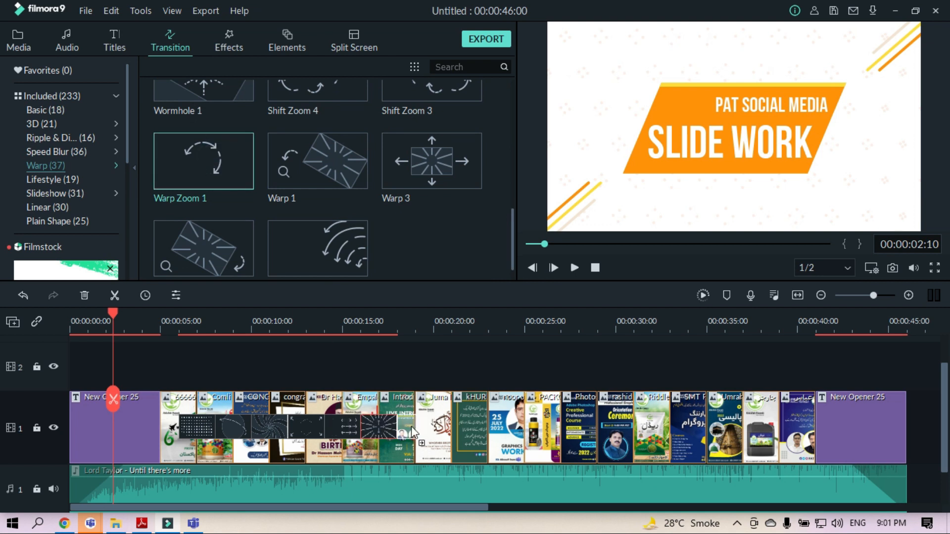
Add Lifestyle's Polka Dot transition between the eighth and ninth images and Slideshow's Linear Wipe between the ninth and tenth.
click(70, 178)
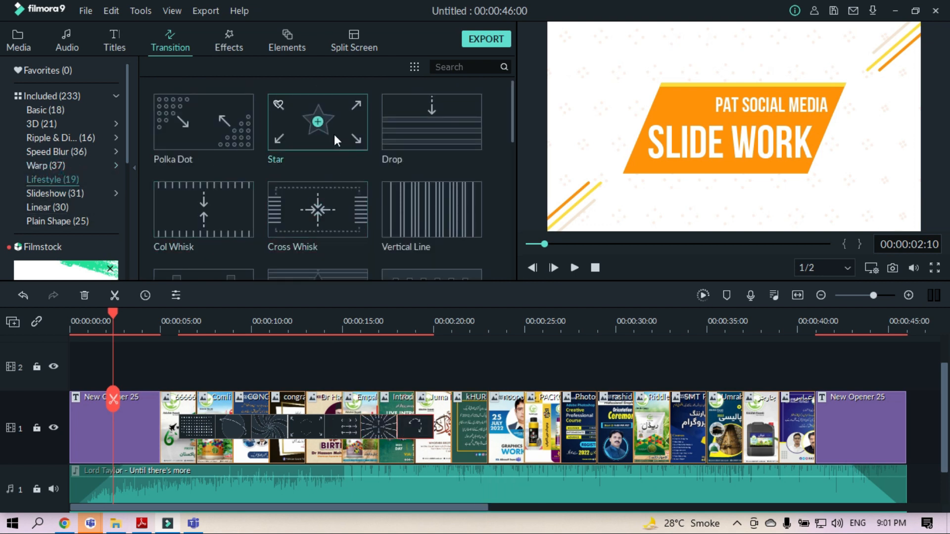
drag(215, 132, 451, 430)
drag(221, 140, 450, 421)
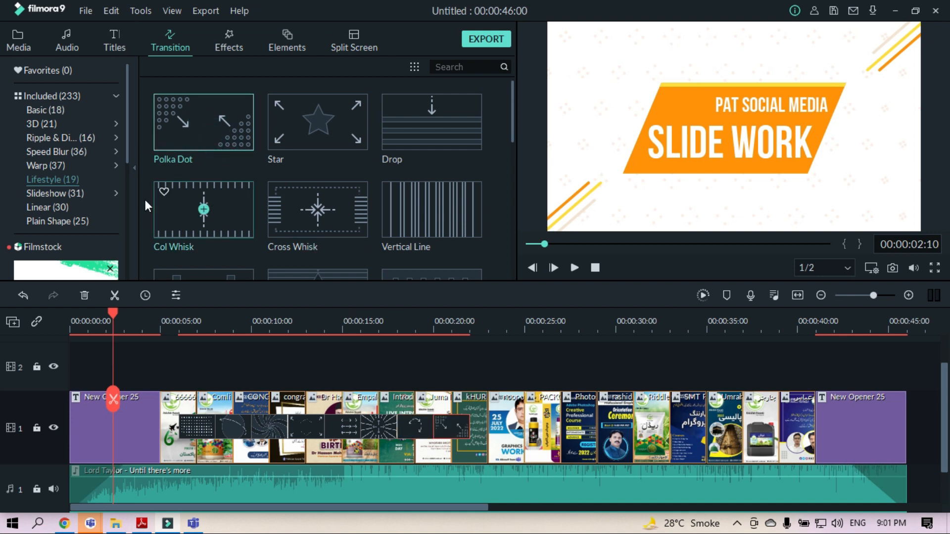
click(55, 193)
mouse_move(328, 236)
mouse_down()
mouse_move(492, 436)
mouse_move(481, 427)
mouse_up()
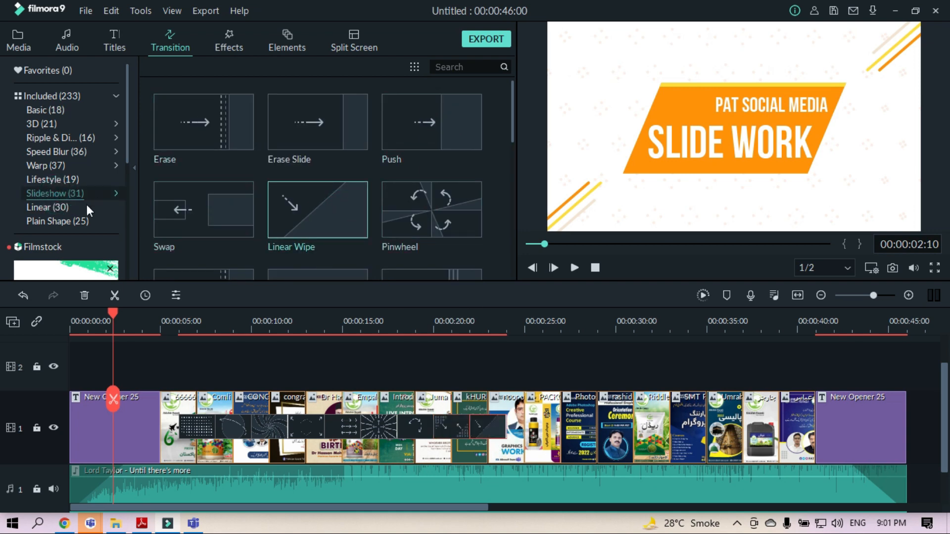
Browse the Linear transitions and add Plain Shape 23 from the Plain Shape category between the tenth and eleventh images.
click(54, 208)
scroll(361, 298, down, 1)
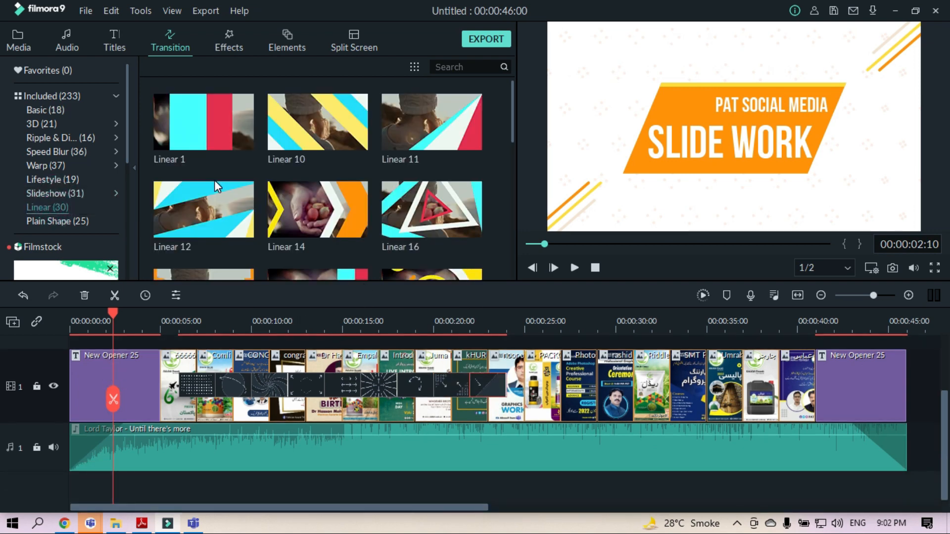
scroll(292, 227, down, 3)
scroll(292, 227, down, 3)
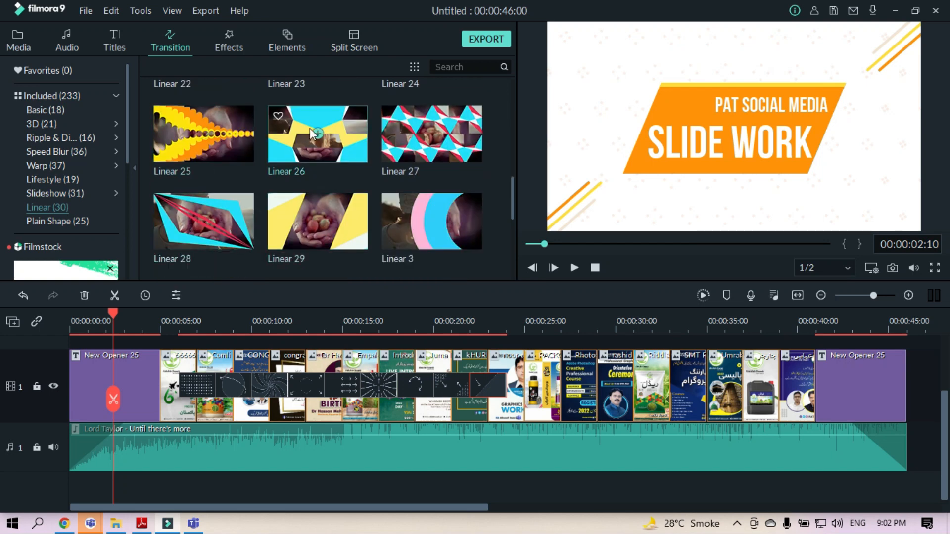
click(40, 220)
scroll(317, 237, down, 5)
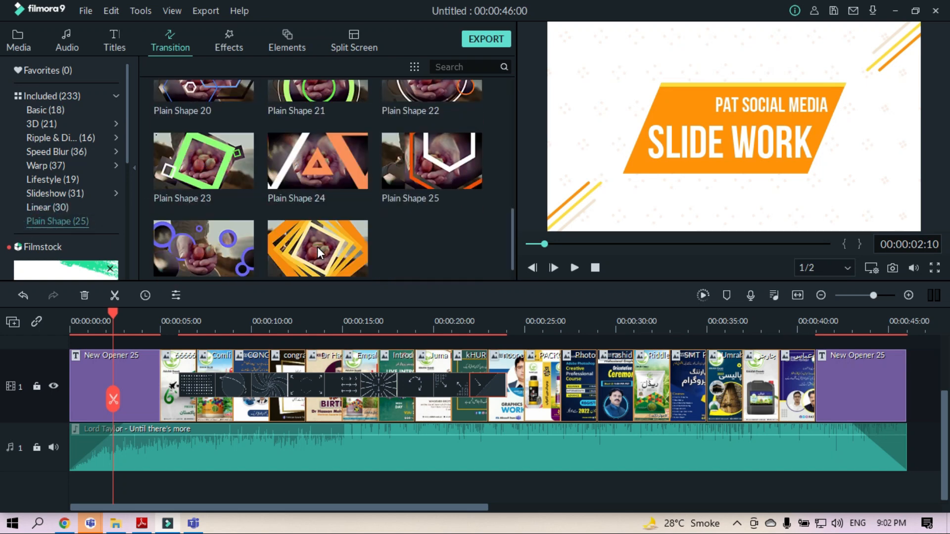
drag(193, 156, 521, 385)
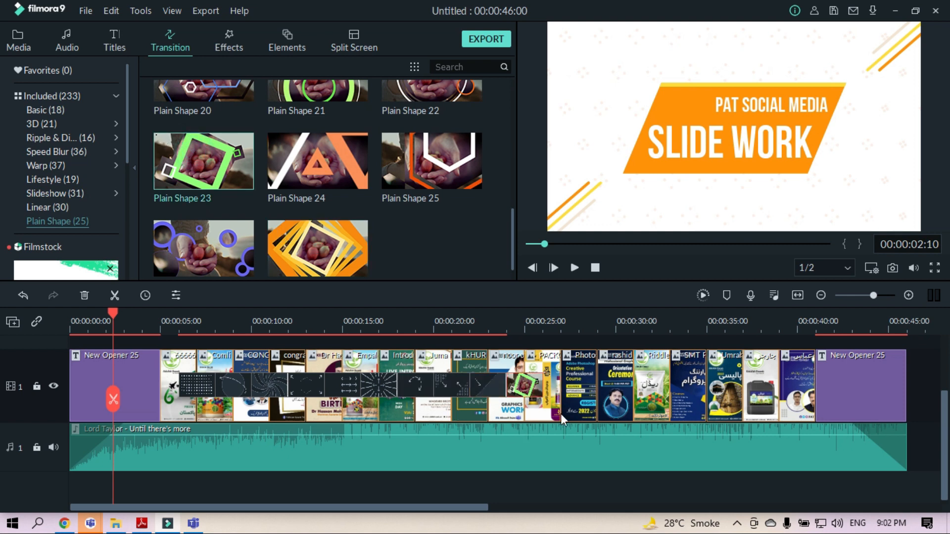
From the Basic category, add Round Zoom In between the eleventh and twelfth images and Butterfly Wave Scrawler between the twelfth and thirteenth.
click(99, 110)
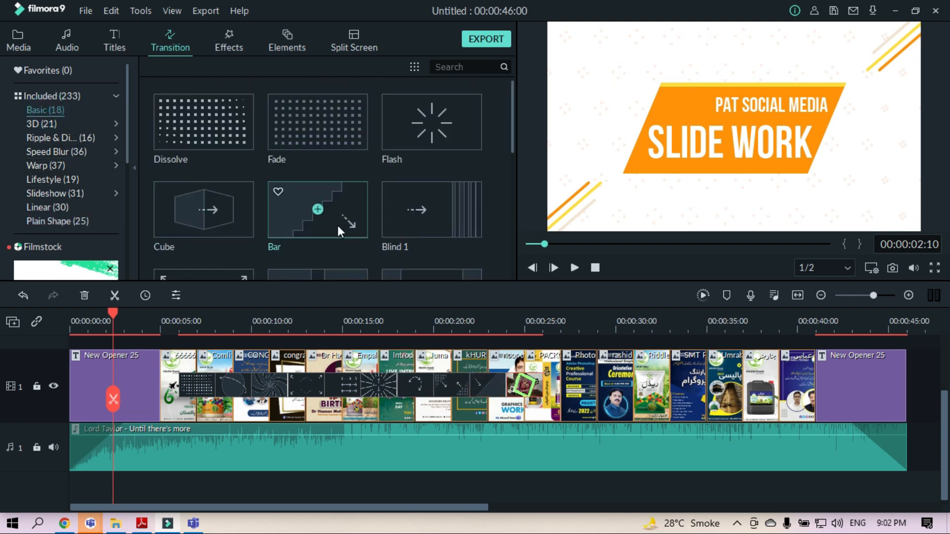
scroll(337, 225, down, 5)
drag(337, 224, 555, 393)
drag(199, 202, 595, 390)
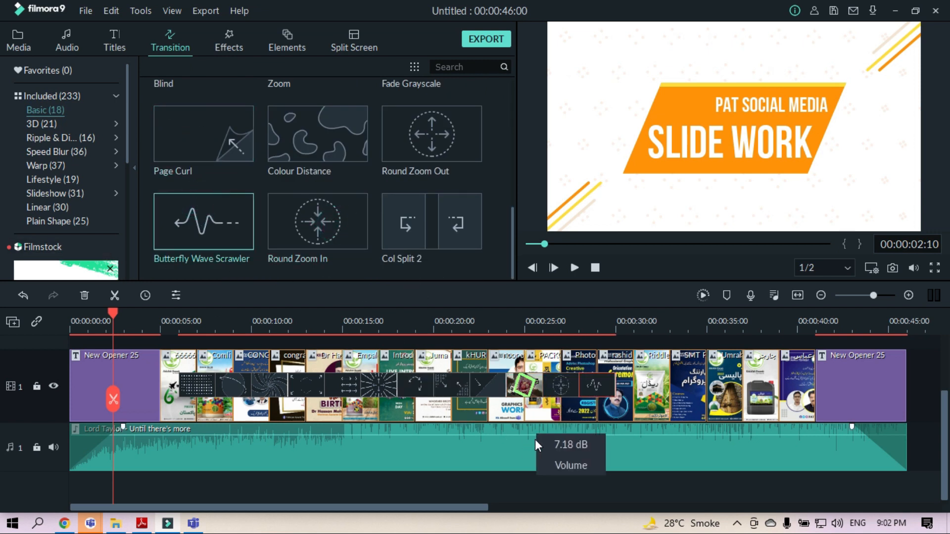
Add Lifestyle's Col Whisk transition between the thirteenth and fourteenth images and Slideshow's Erase between the fourteenth and fifteenth.
click(52, 180)
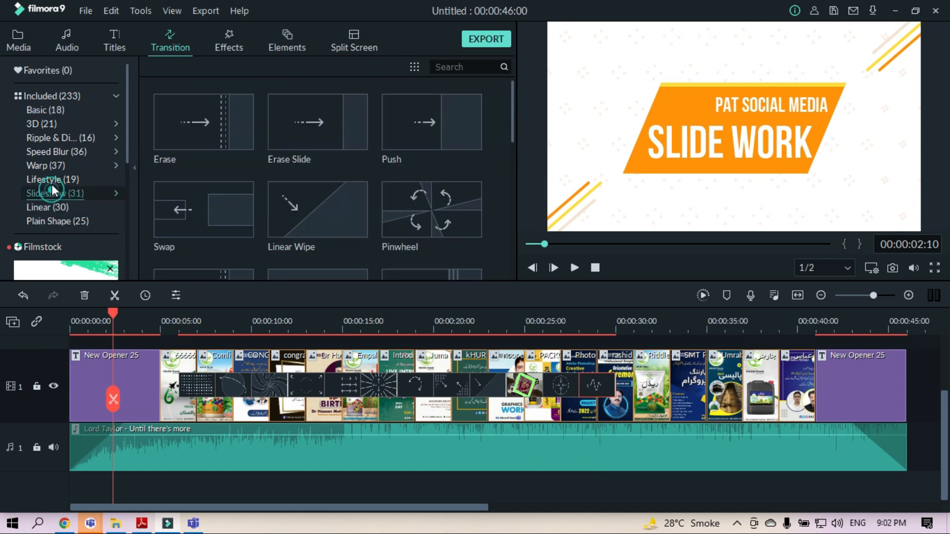
click(55, 180)
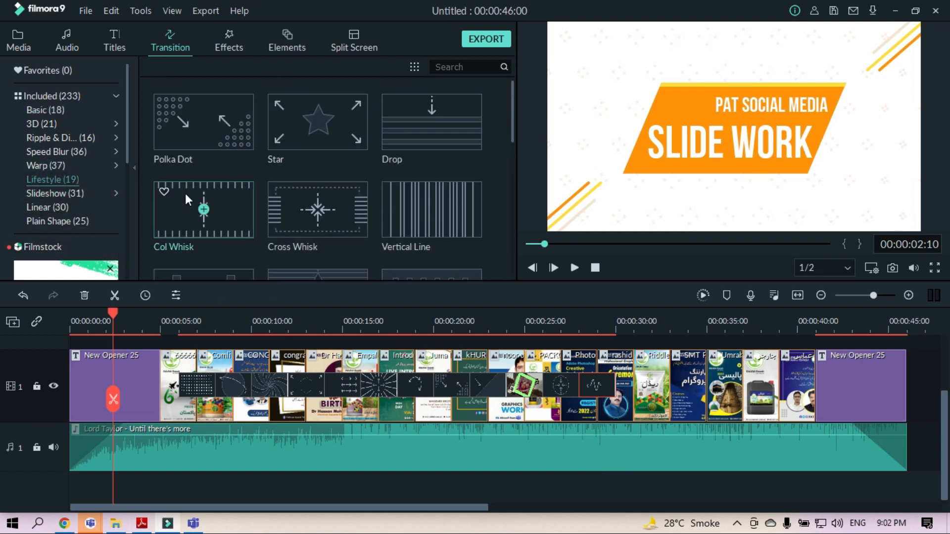
drag(244, 209, 634, 391)
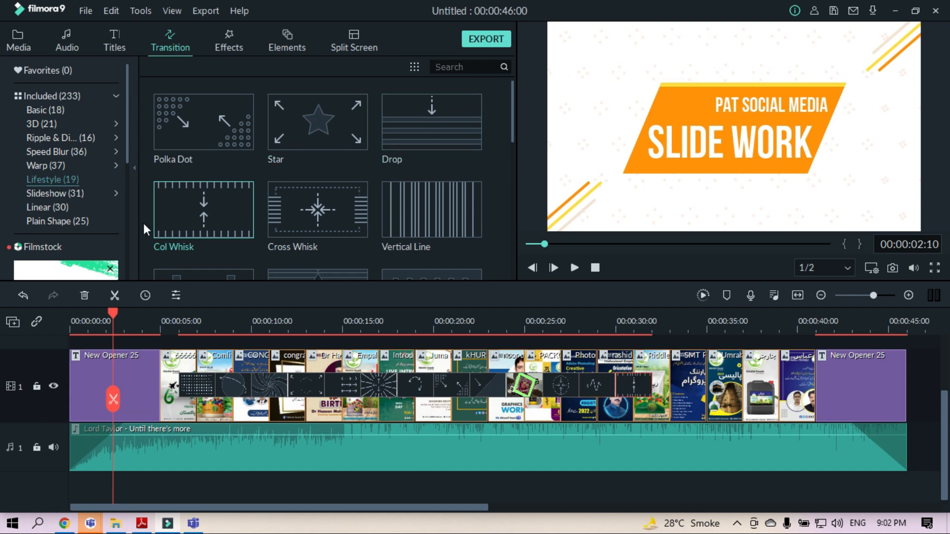
click(46, 194)
mouse_move(226, 137)
mouse_down()
mouse_move(725, 448)
mouse_move(668, 408)
mouse_up()
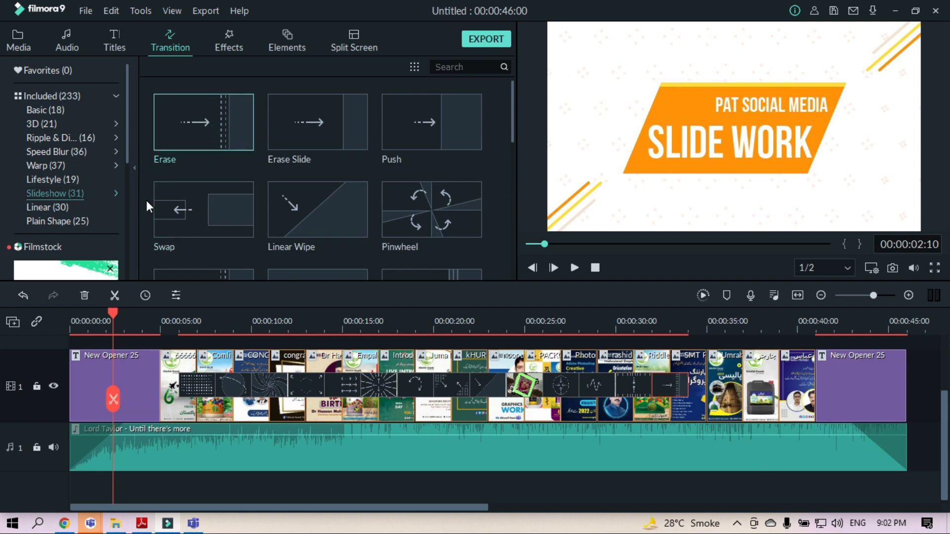
Add Speed Blur's Simple Roll 10 transition between the fifteenth and sixteenth images and Linear 1 between the sixteenth and seventeenth.
click(48, 151)
scroll(348, 250, down, 8)
drag(297, 213, 704, 394)
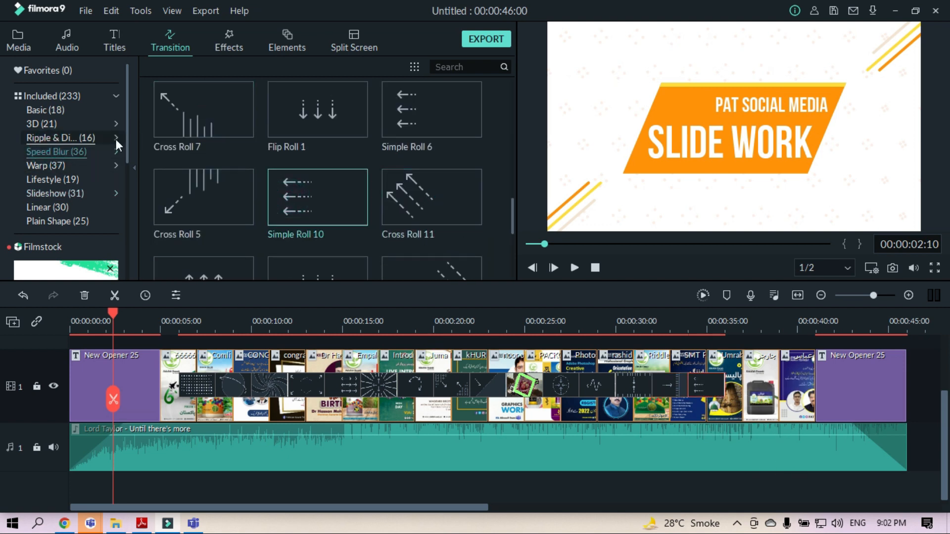
click(67, 208)
drag(209, 139, 735, 393)
From the Slideshow category, add Roll Anticlockwise between the last two images and the adjacent roll transition before the closing title.
click(39, 152)
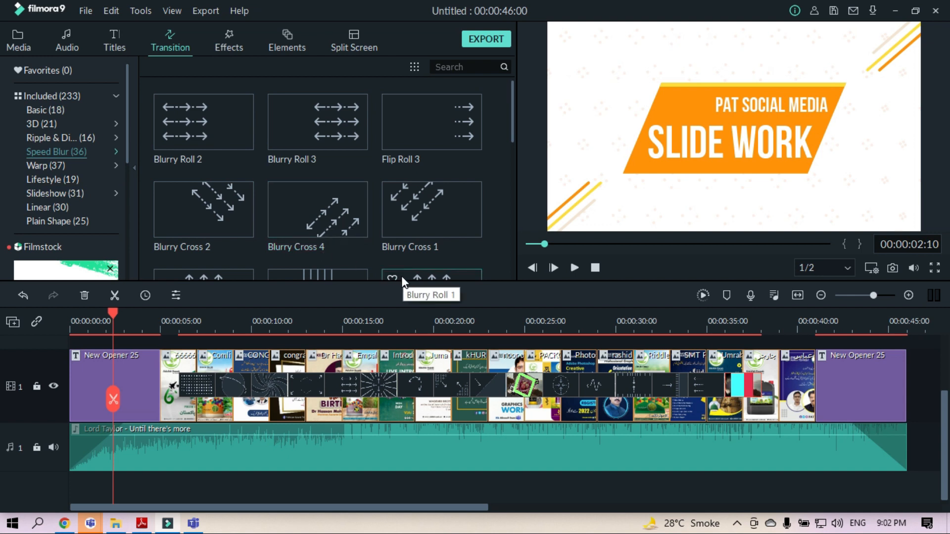
click(70, 193)
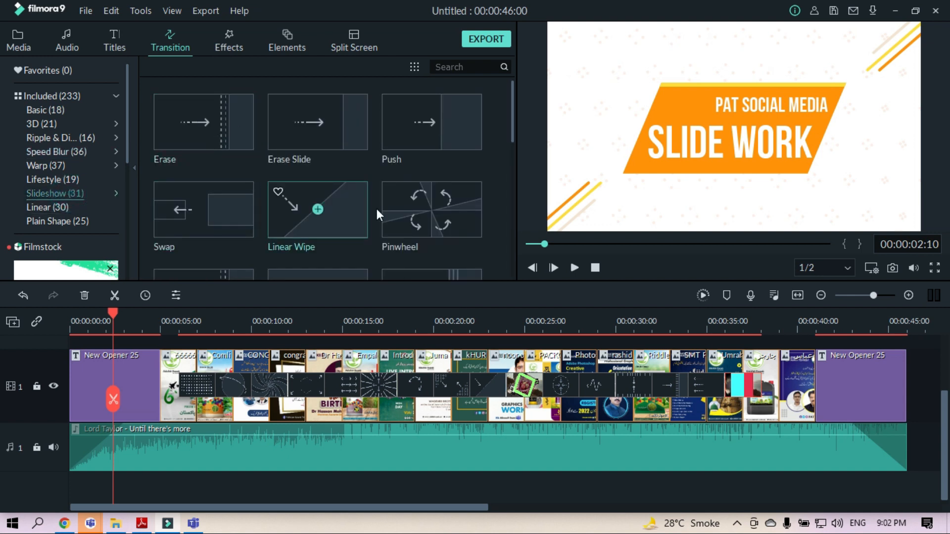
scroll(420, 225, down, 5)
drag(442, 171, 779, 389)
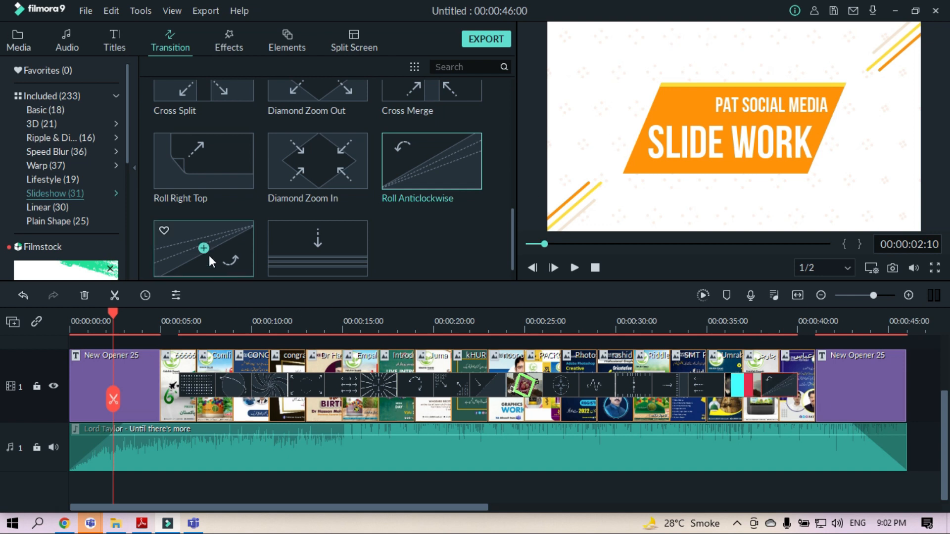
drag(176, 243, 814, 400)
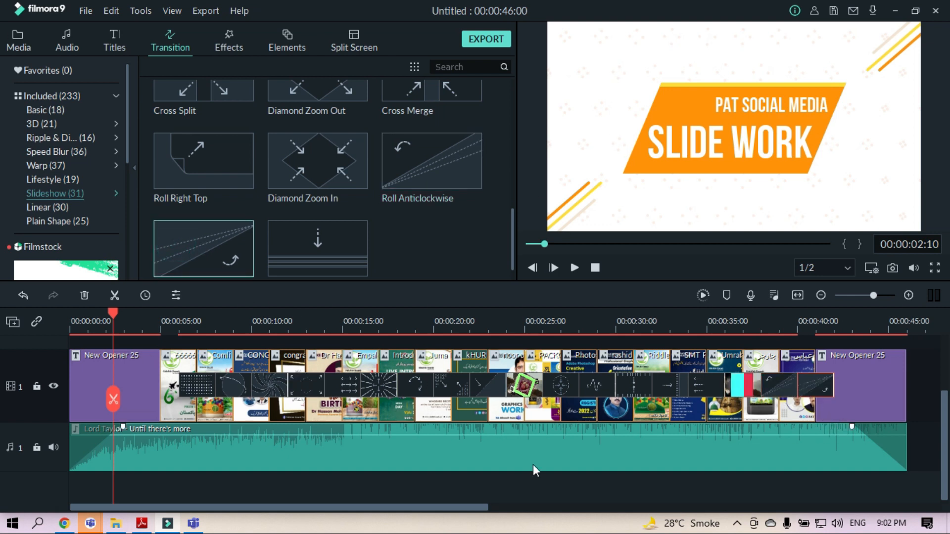
Apply the first image transition's 2-second duration to all transitions and keep its mode as Overlap.
double_click(200, 384)
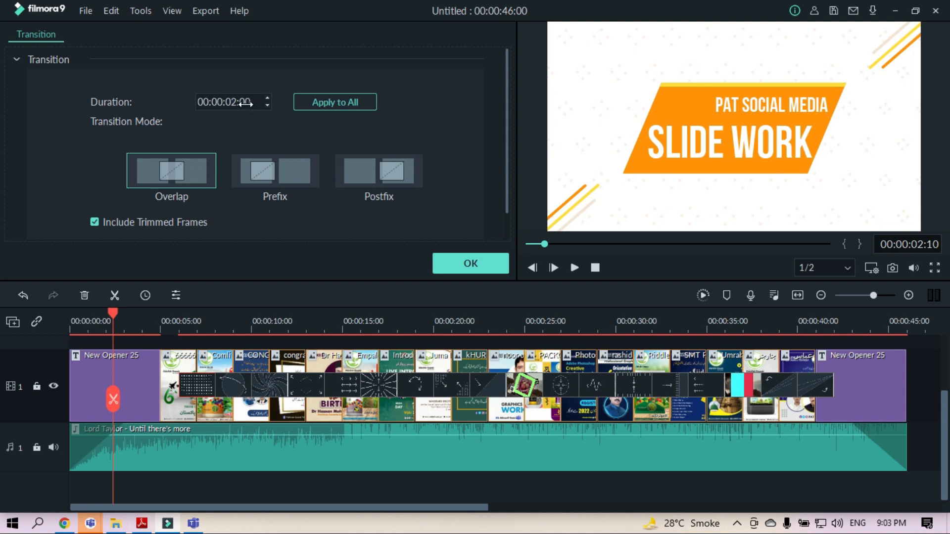
click(328, 102)
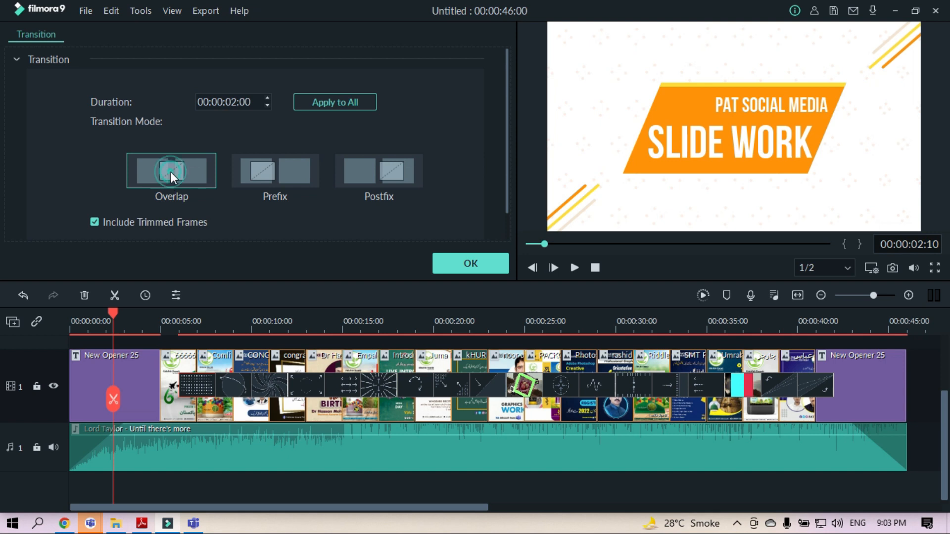
click(448, 260)
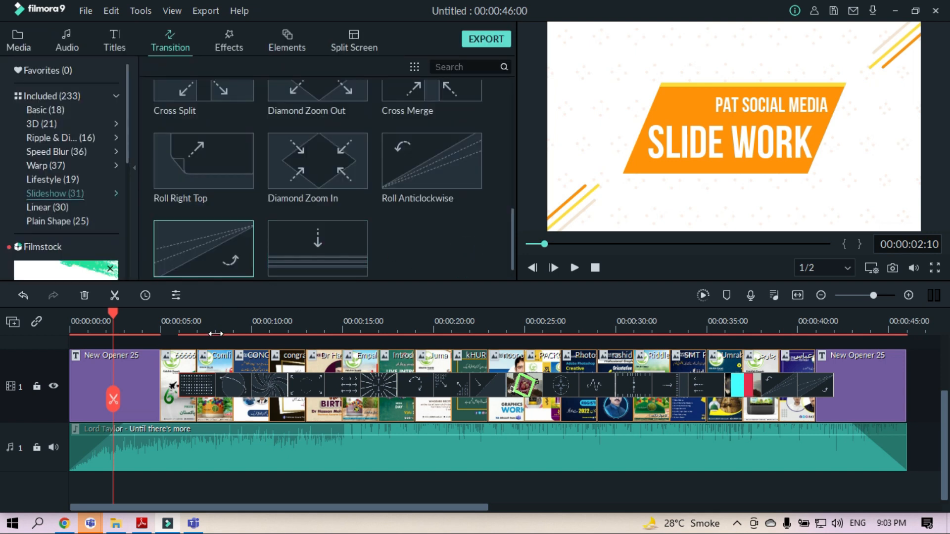
Preview the end of the opening title and add the Evaporate 2 transition from the Ripple category between it and the first image.
key(space)
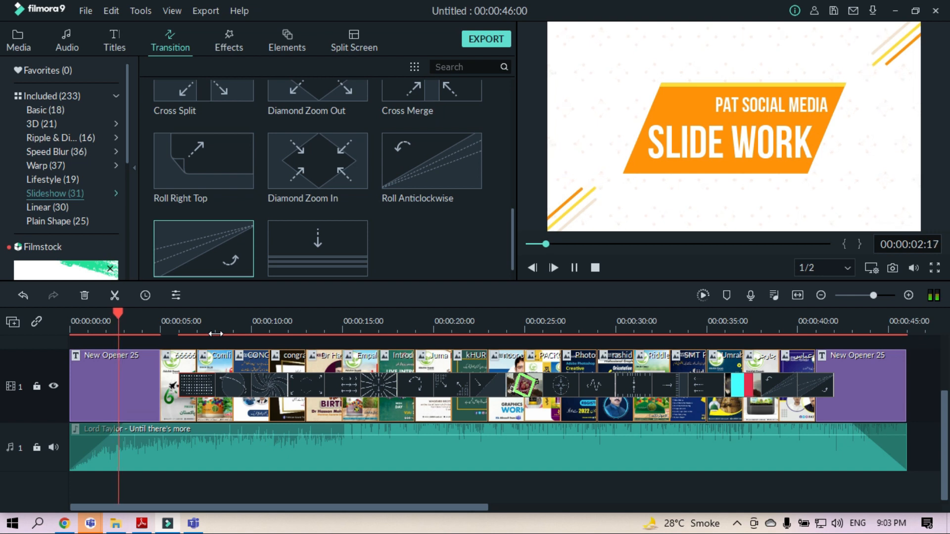
key(space)
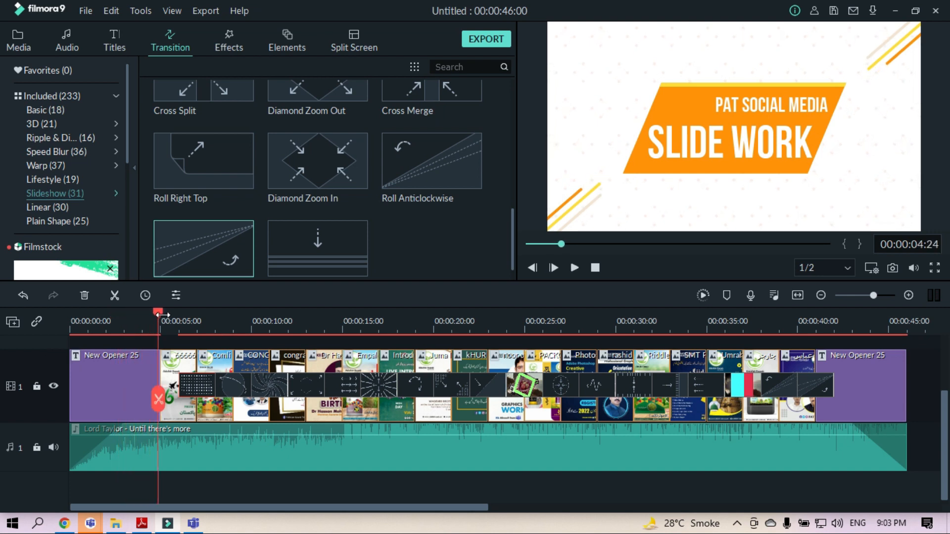
drag(158, 311, 126, 316)
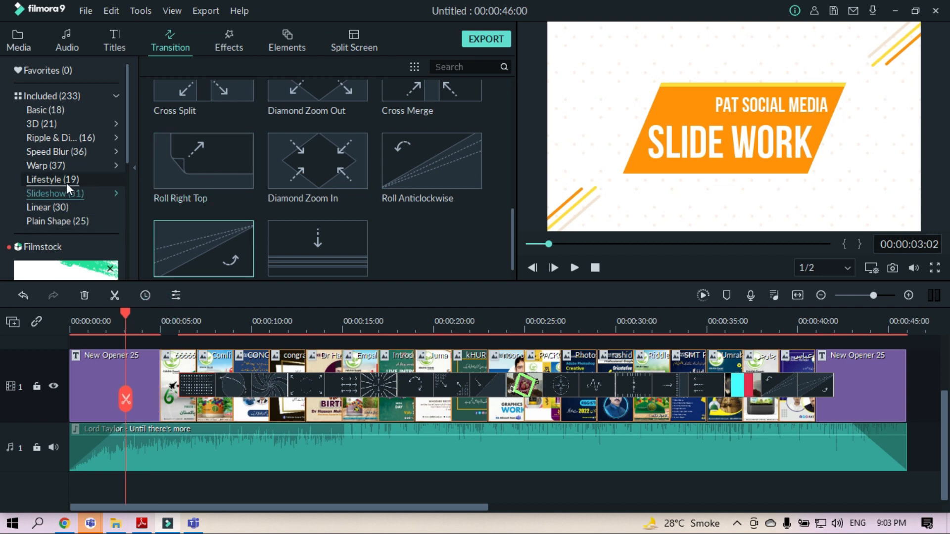
click(54, 138)
drag(238, 132, 158, 382)
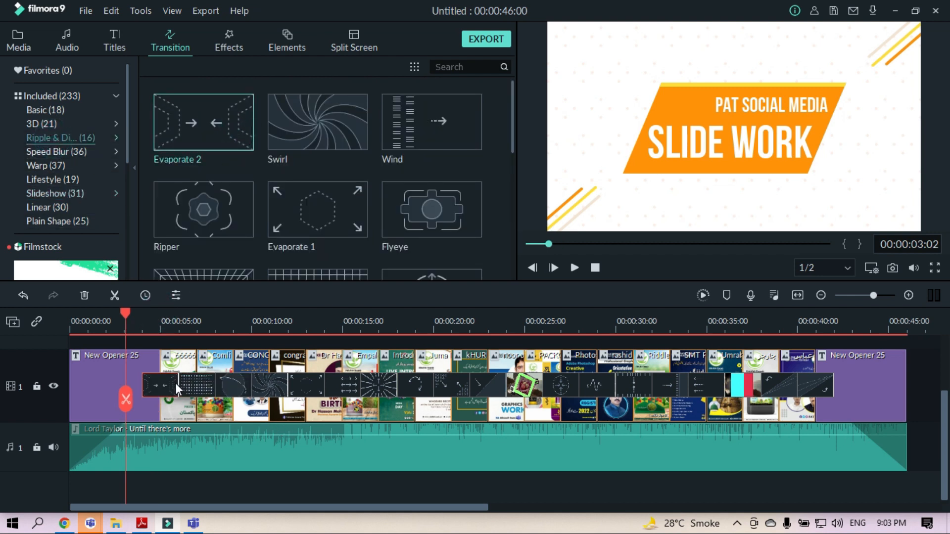
Apply the opening transition's 2-second duration to all transitions and play back the slideshow from the opening title.
double_click(170, 383)
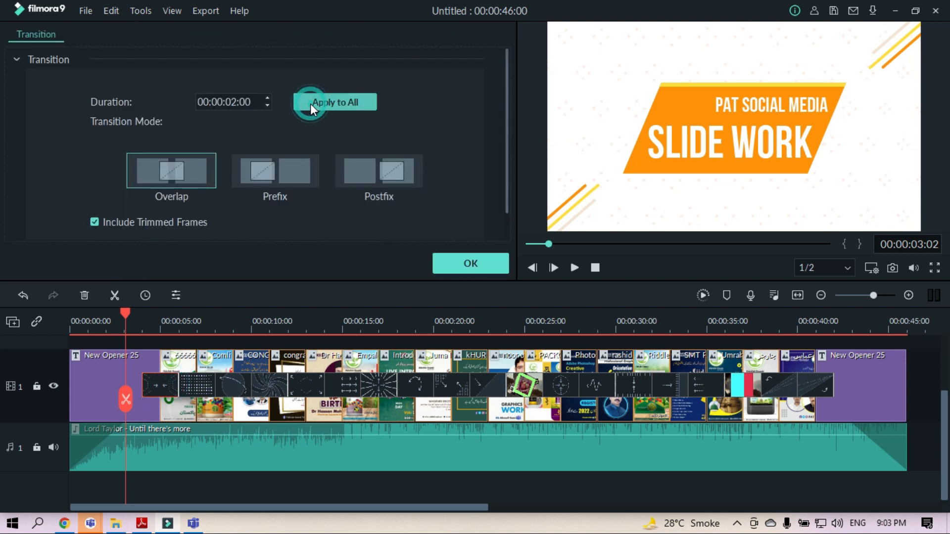
click(448, 259)
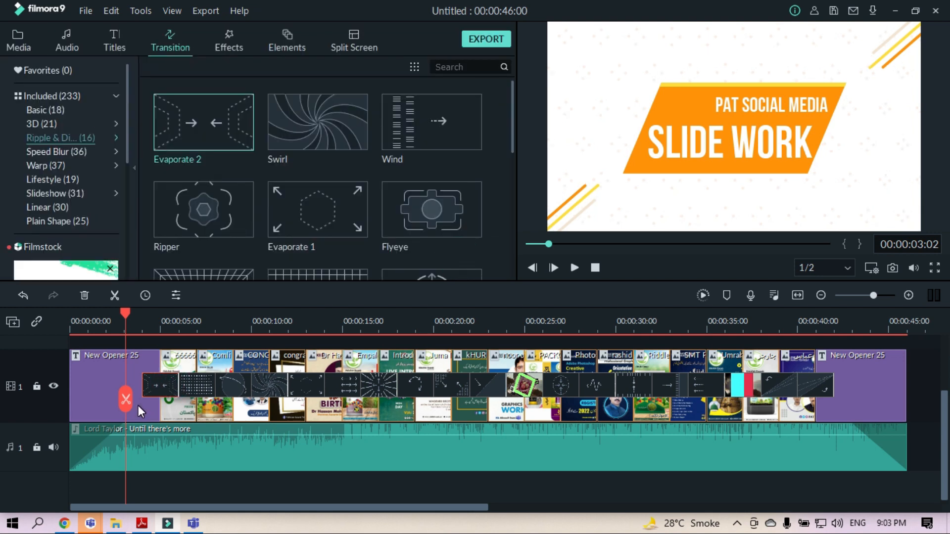
key(space)
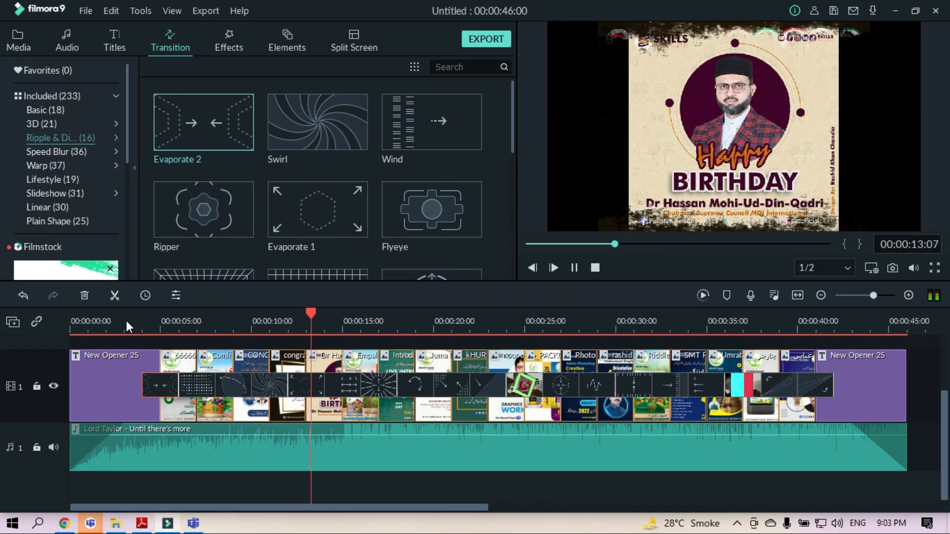
key(space)
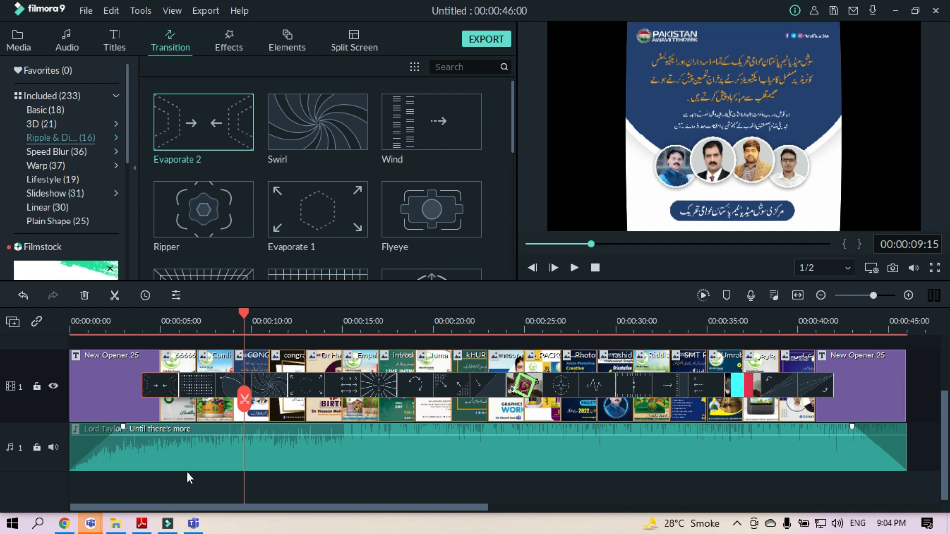
Set up a local export in MP4 format and name the video file Class 07.
click(209, 11)
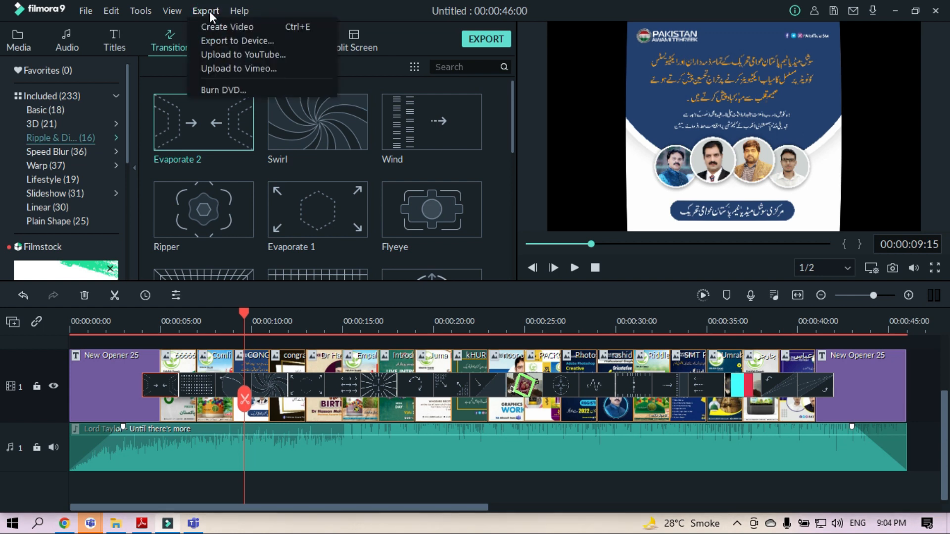
click(228, 45)
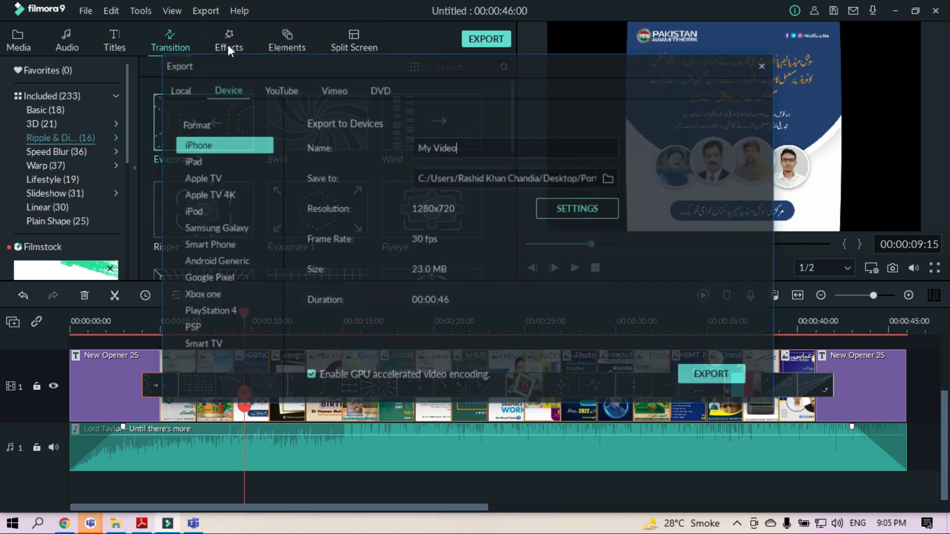
click(178, 91)
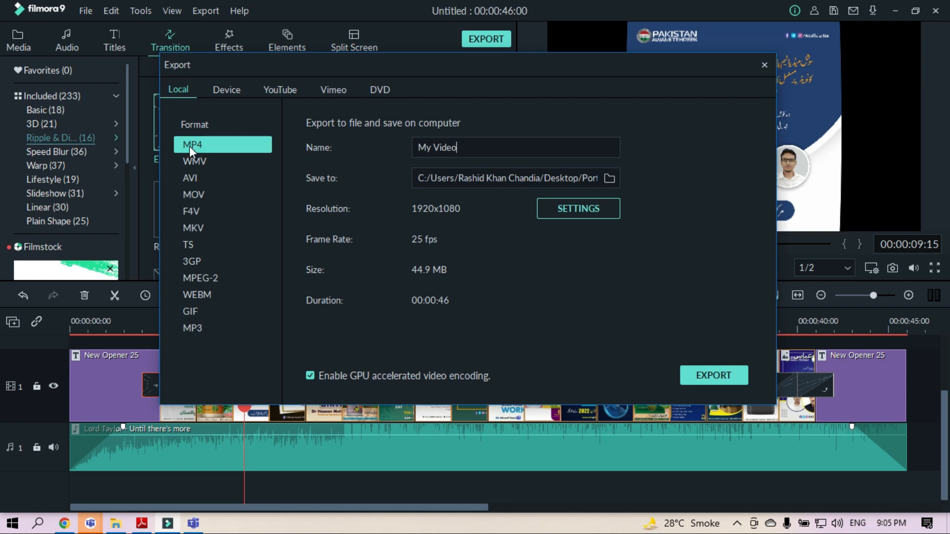
click(468, 149)
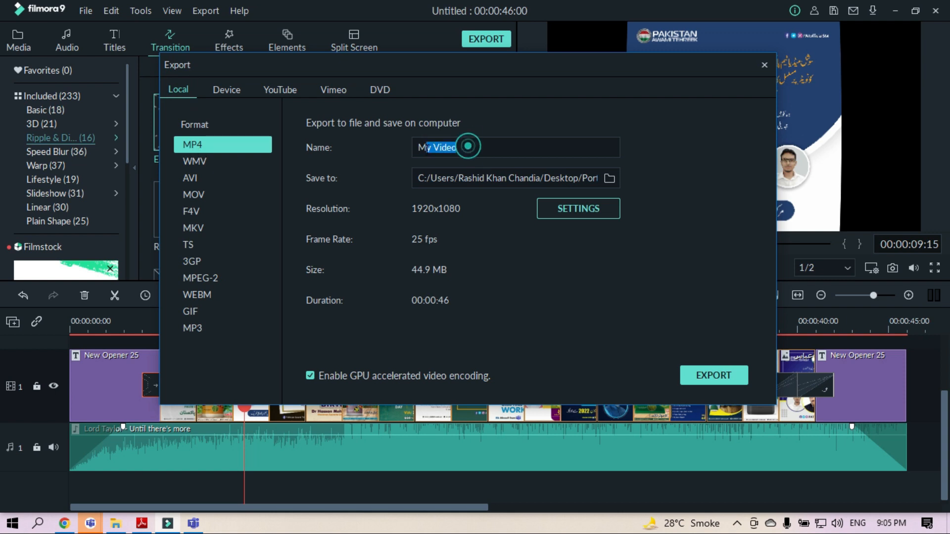
text(CLass)
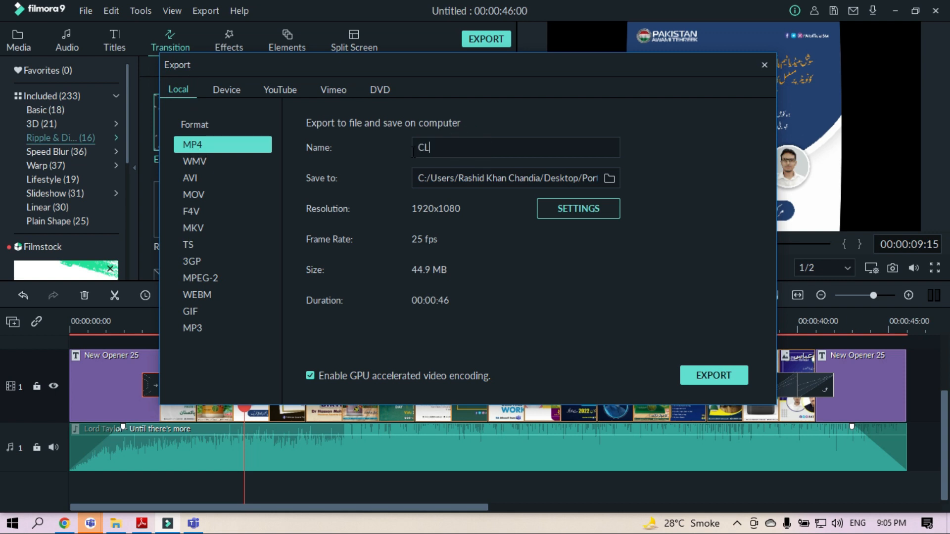
key(BackSpace)
key(BackSpace)
key(BackSpace)
key(BackSpace)
text(lass 07)
Choose the 07 folder on the Desktop as the save location for the exported video.
click(610, 176)
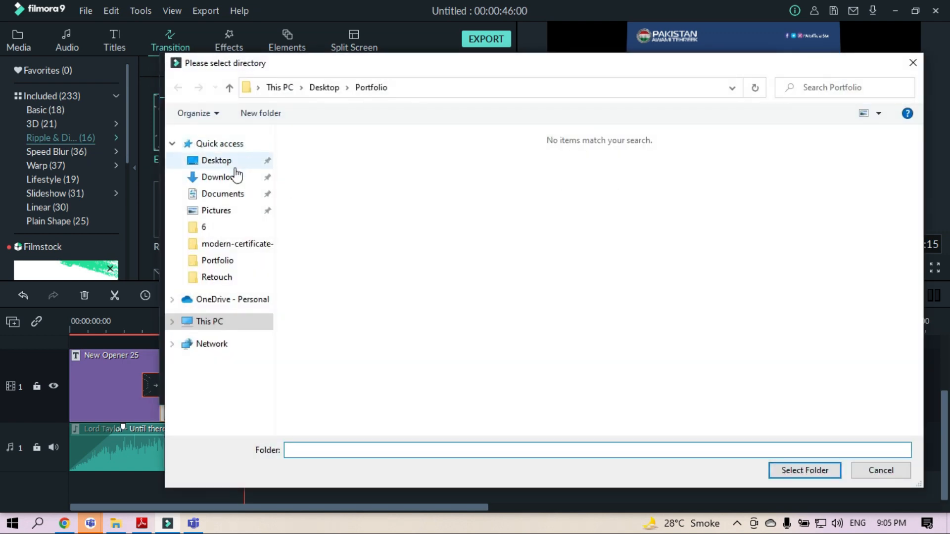
click(232, 161)
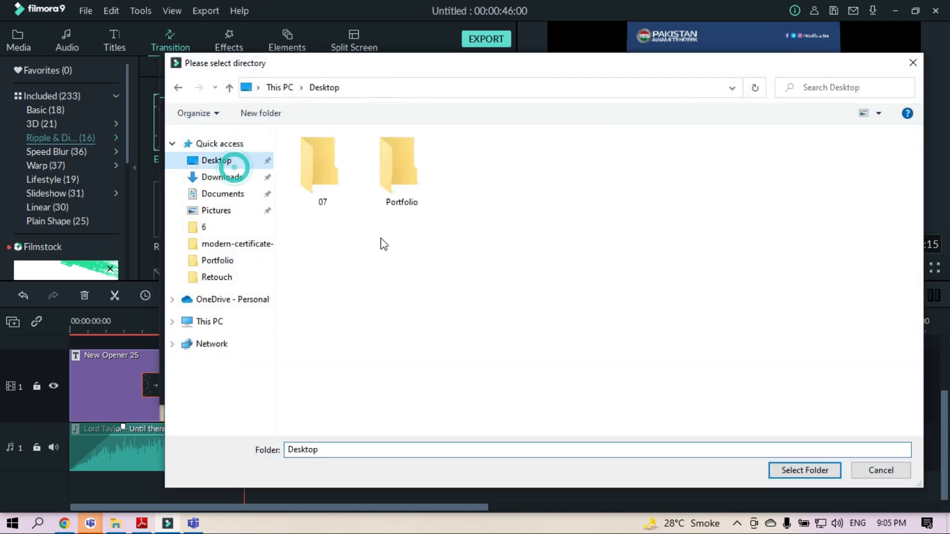
click(324, 191)
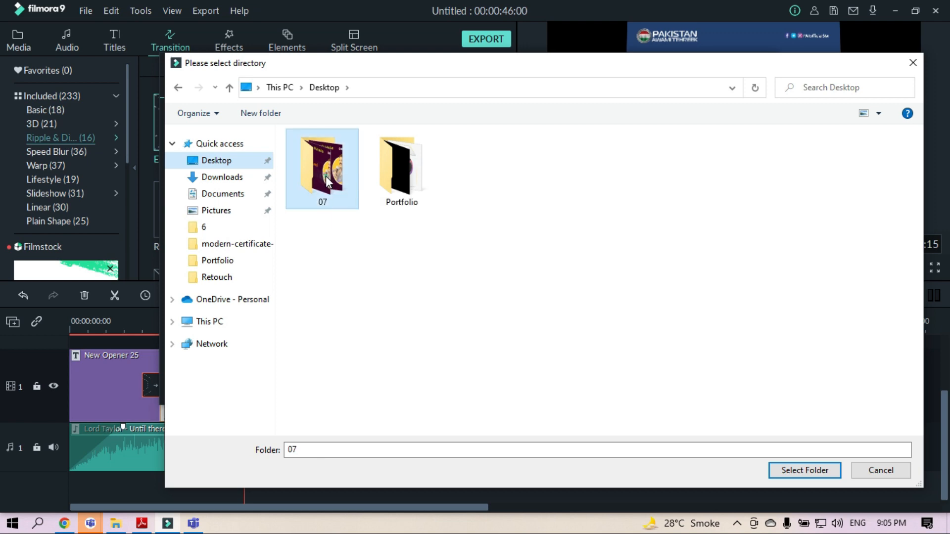
click(795, 470)
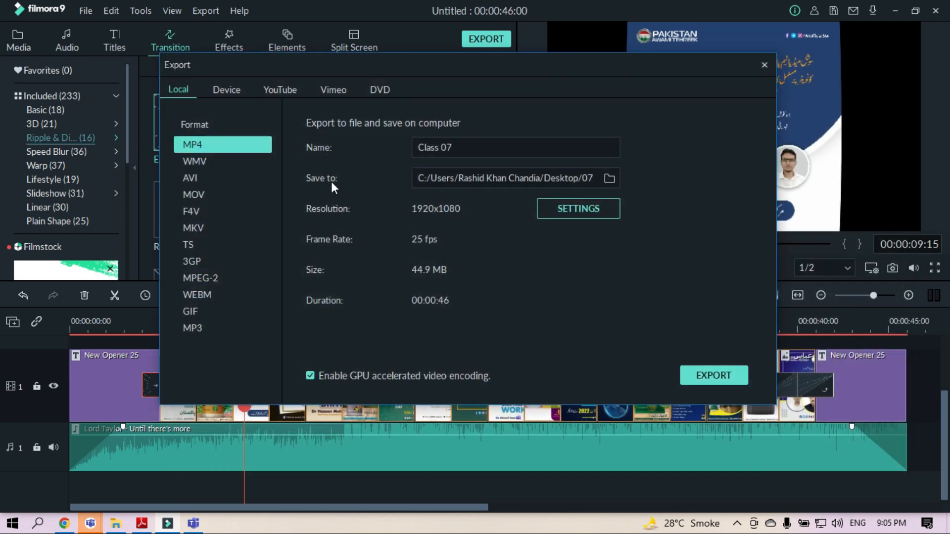
click(226, 94)
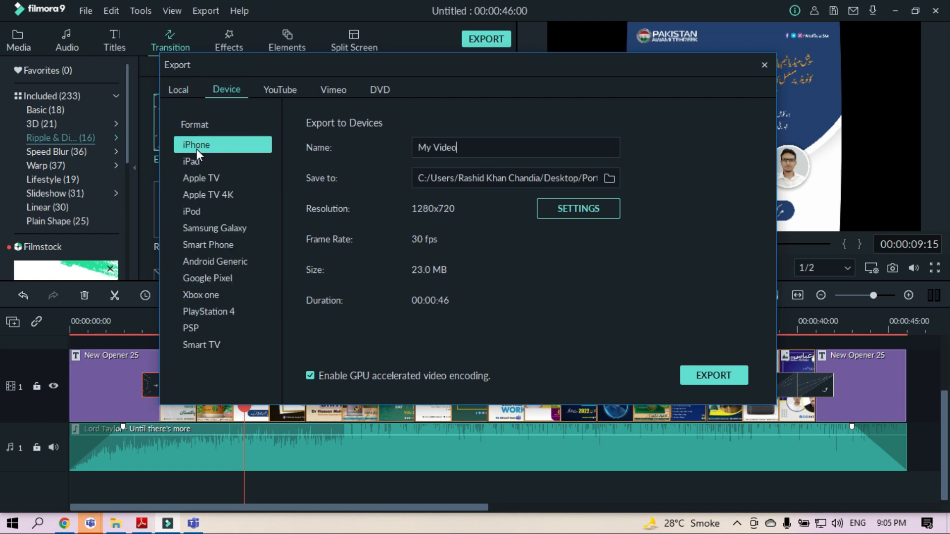
click(270, 90)
click(182, 89)
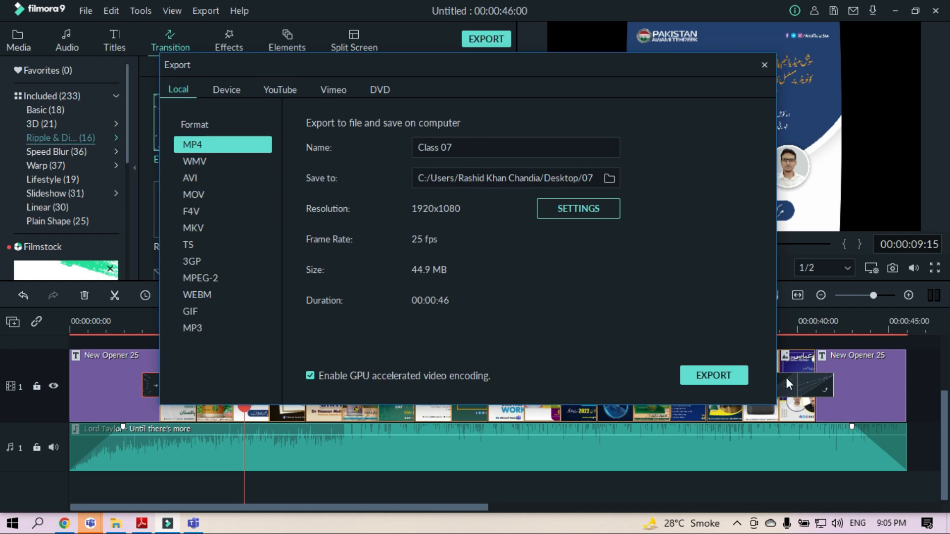
Export the video to the computer with these settings and close the export windows once rendering is complete.
click(716, 374)
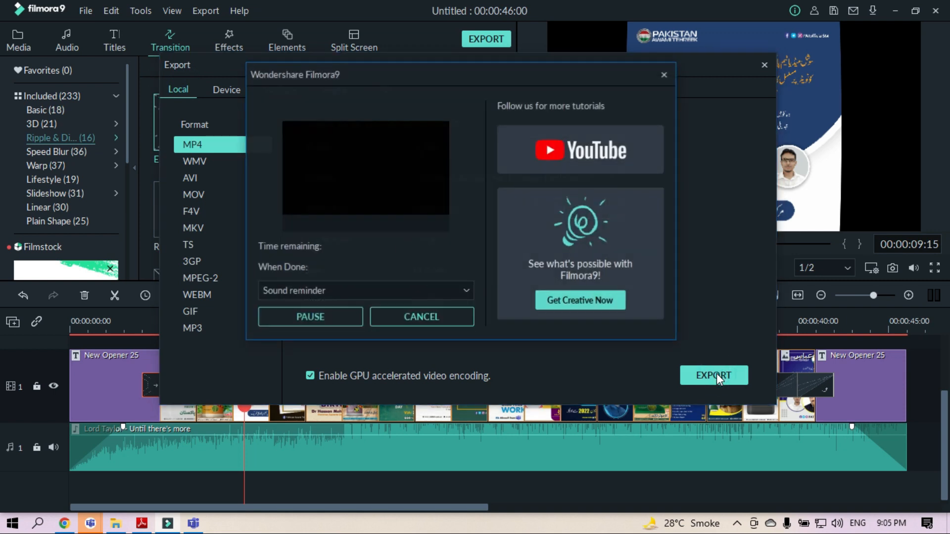
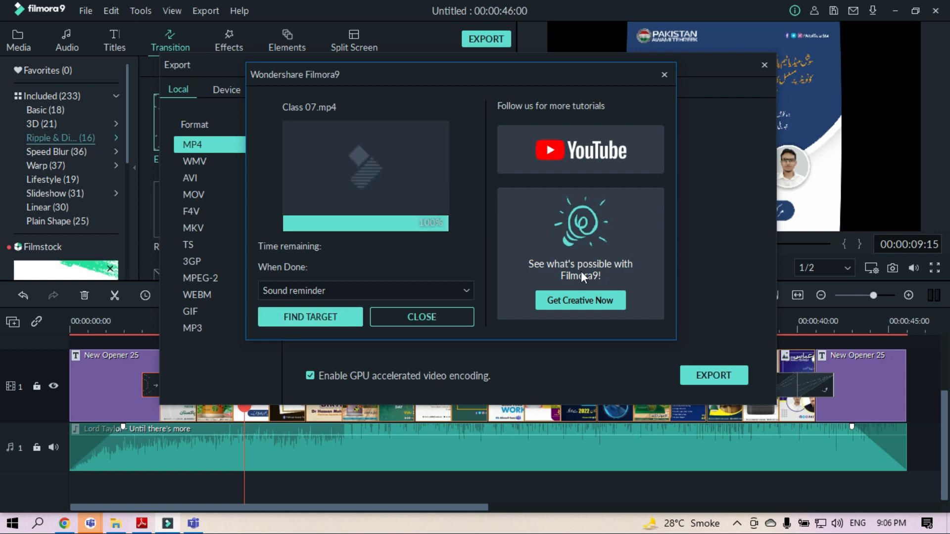
click(449, 316)
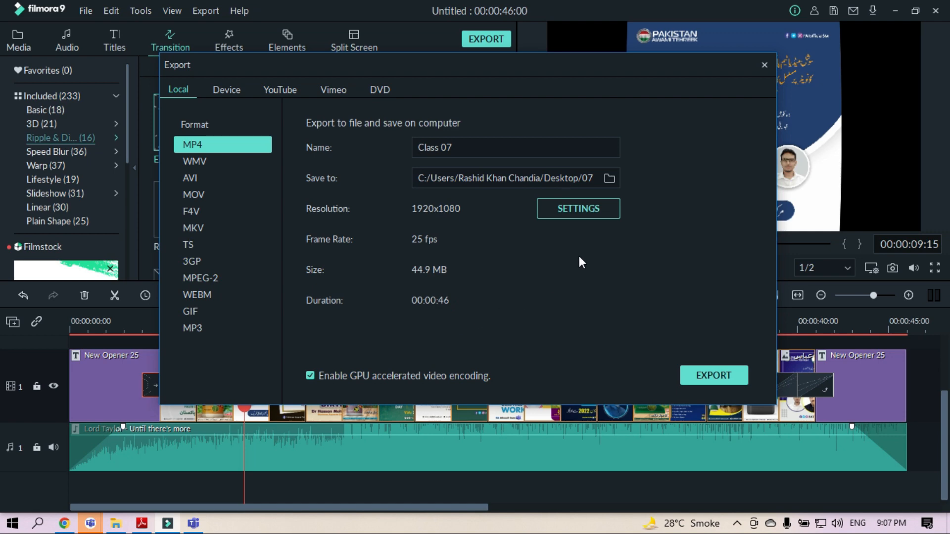
click(764, 65)
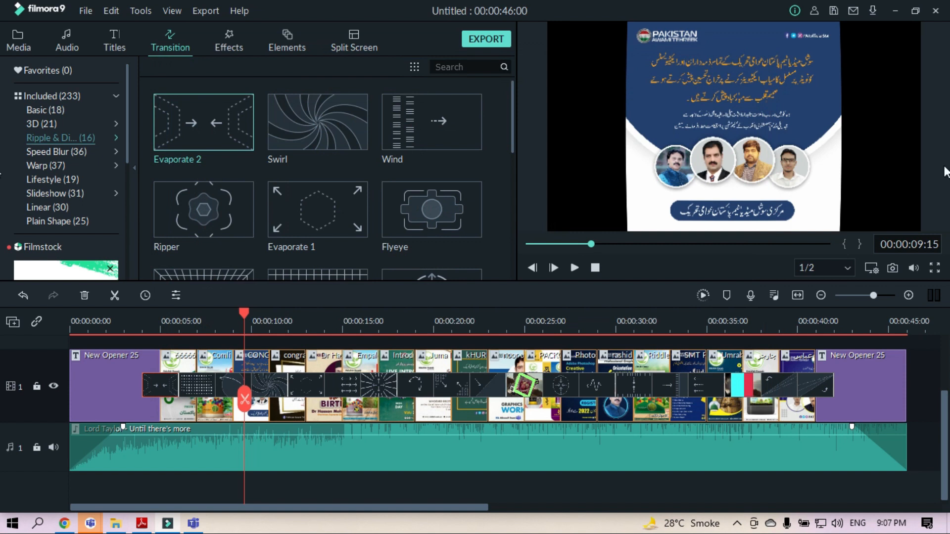
Save the project on the Desktop as a project file named CLass 7.
click(86, 11)
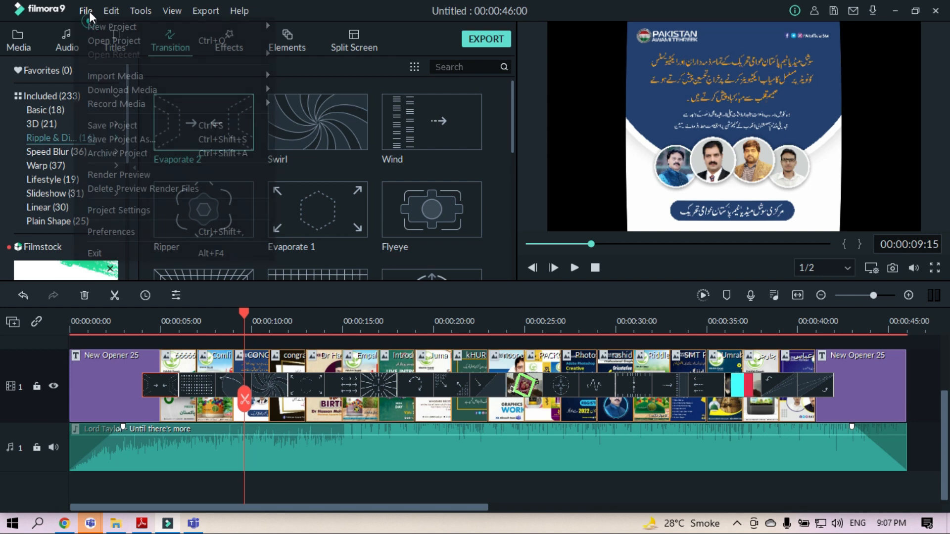
click(126, 126)
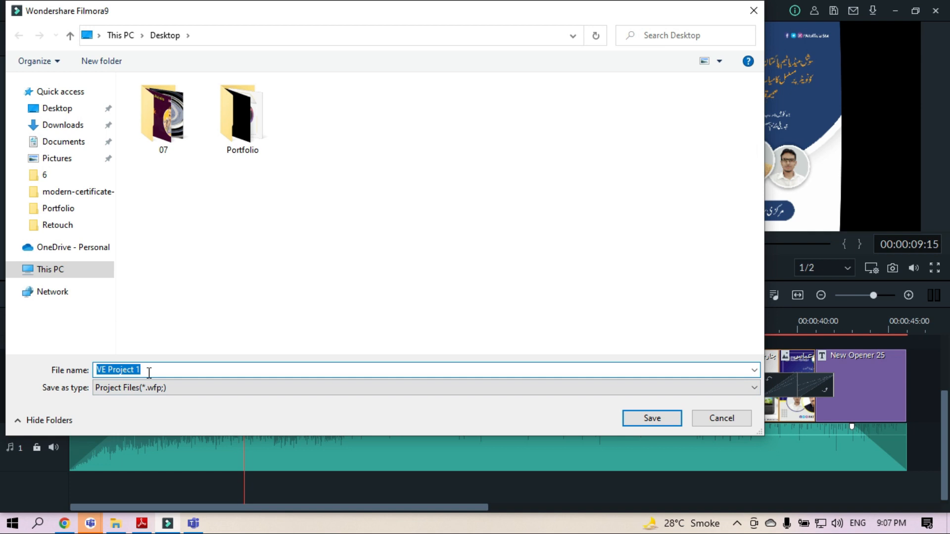
text(CLass)
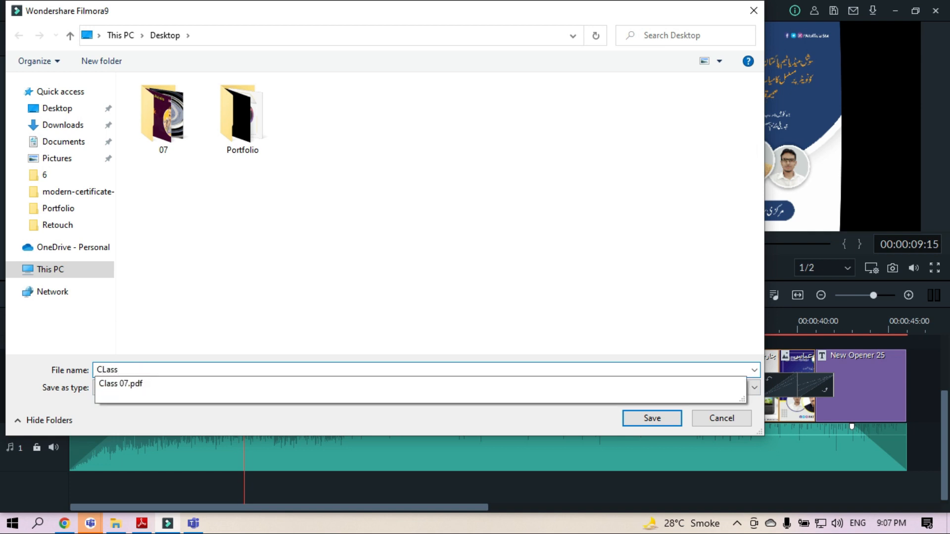
text( 7)
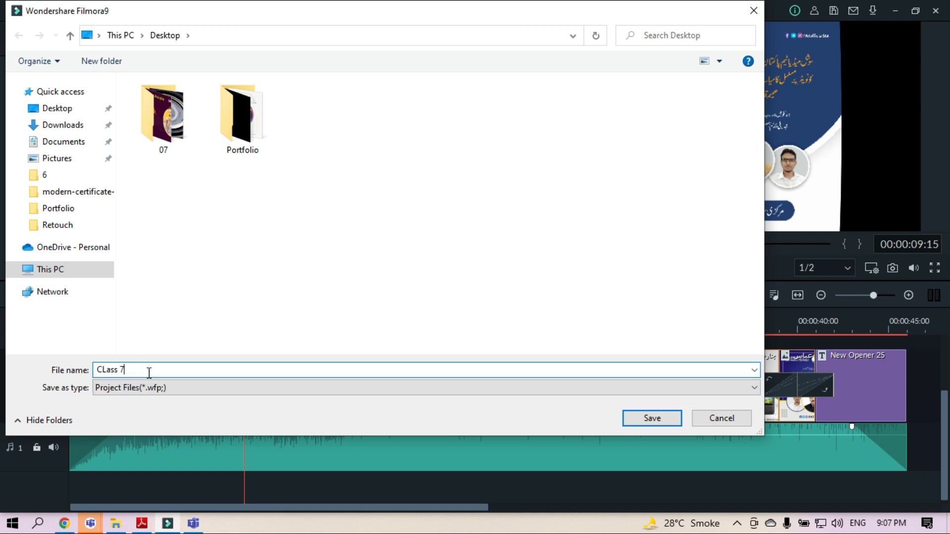
click(58, 105)
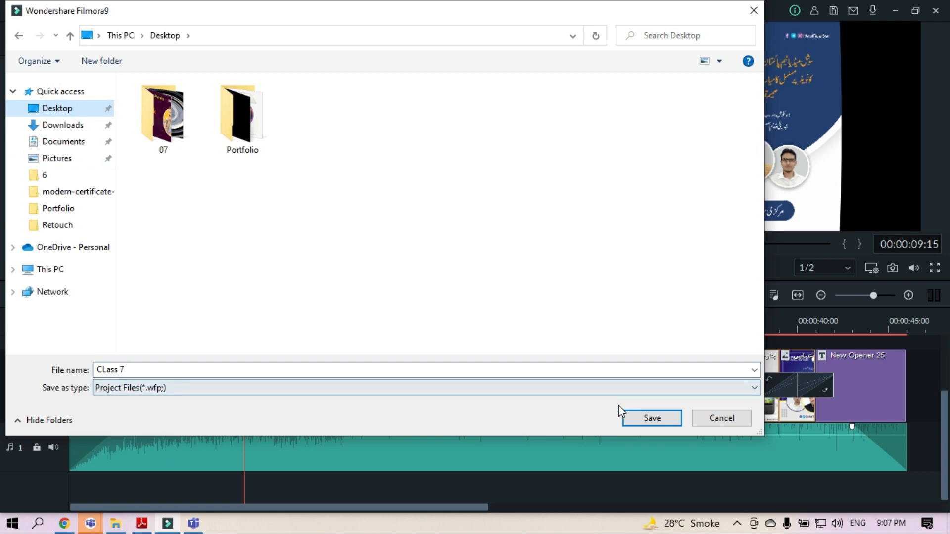
click(648, 418)
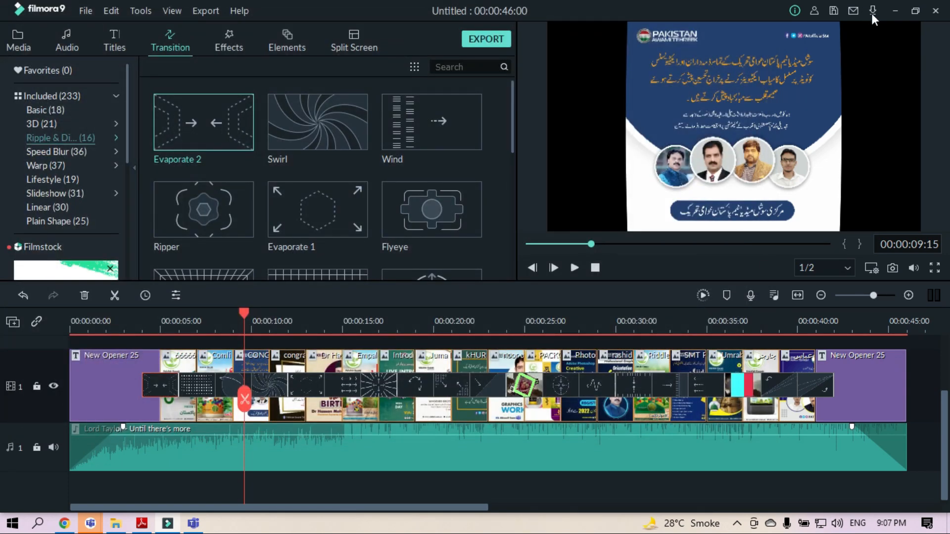